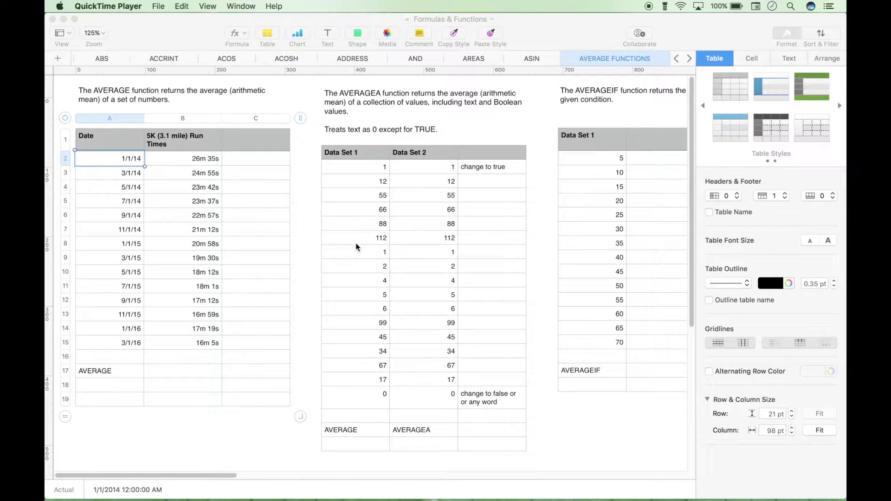
- Fill cells C2 to C7 of the run times table with the numbers 2, 3, 45, 67, 12 and 23
left_click(301, 241)
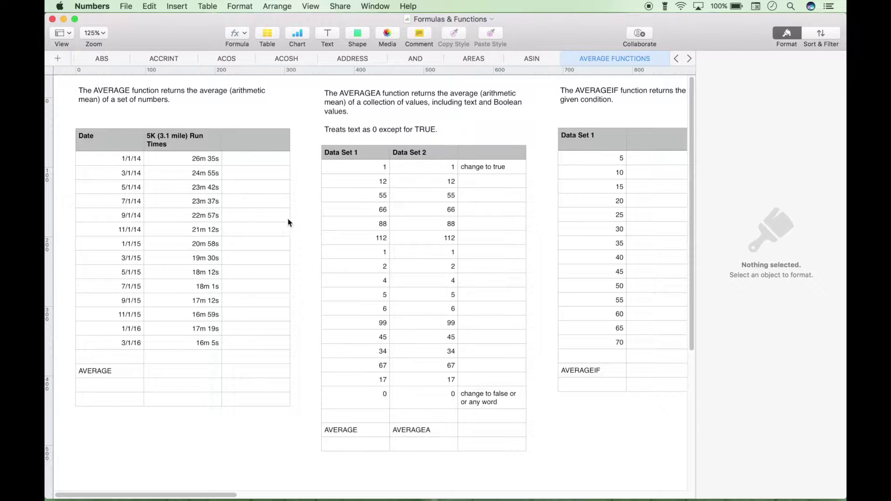
left_click(107, 142)
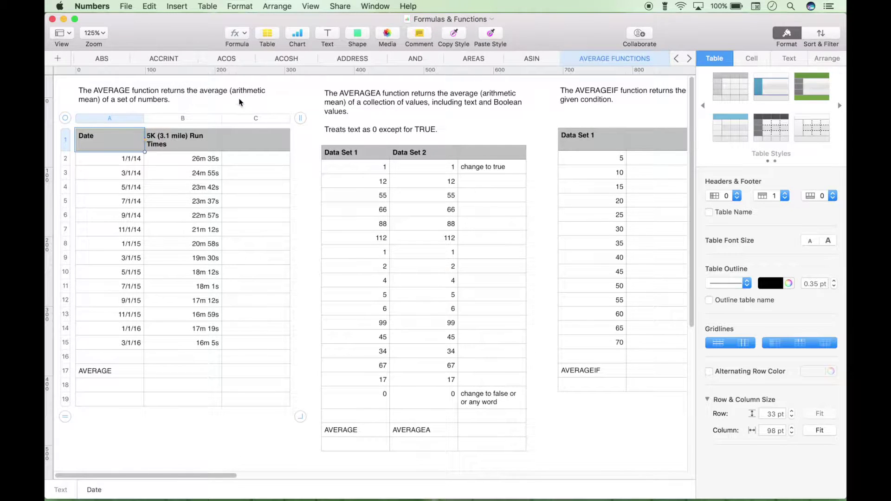
left_click(241, 146)
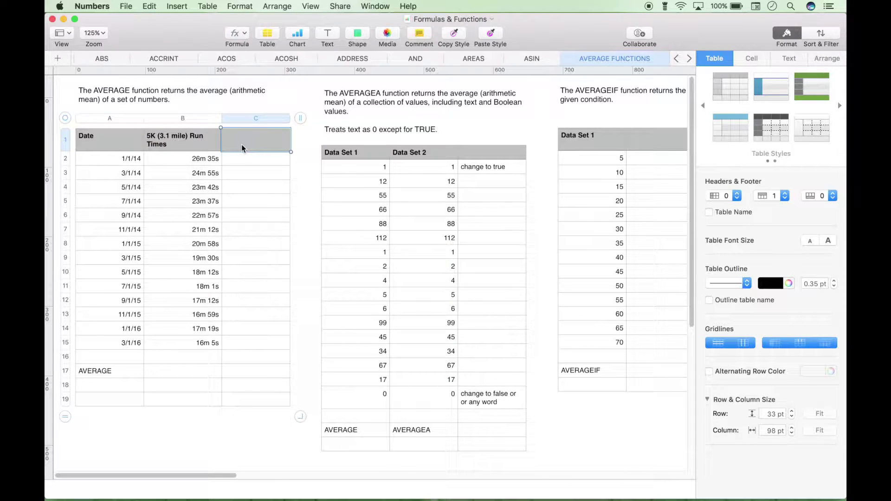
key("Down")
type("2")
key("Return")
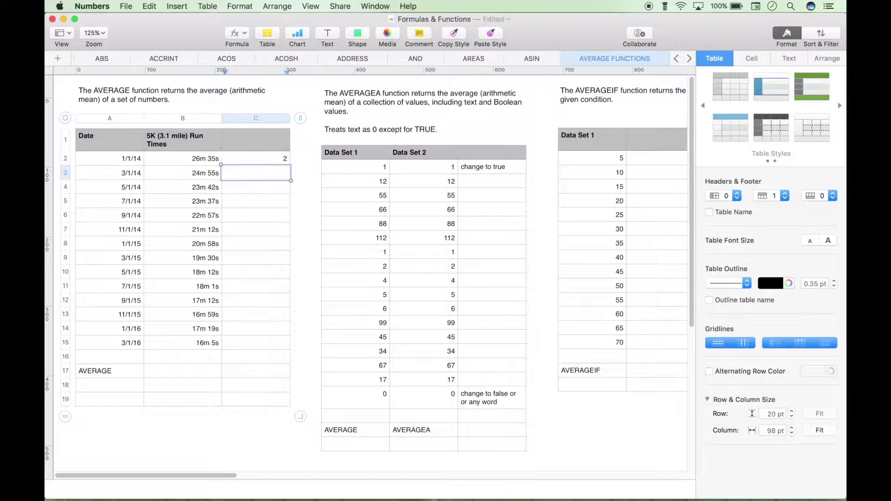
type("3")
key("Return")
type("4")
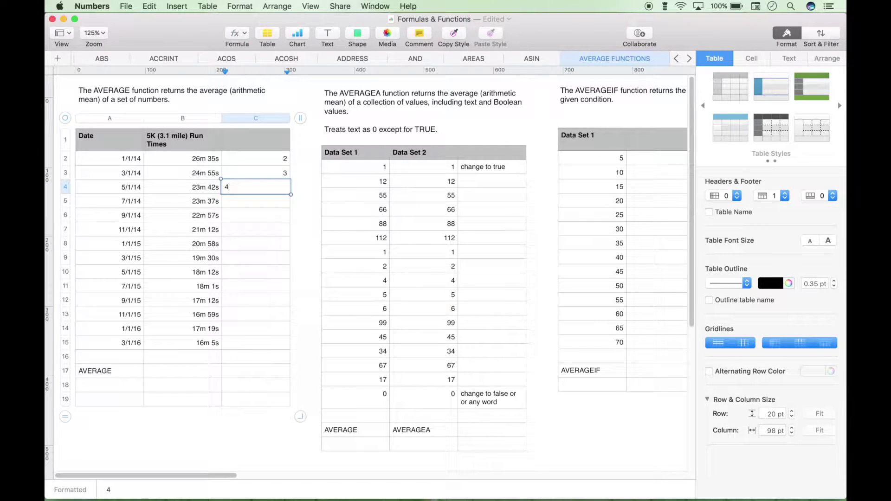
type("5")
key("Return")
type("67")
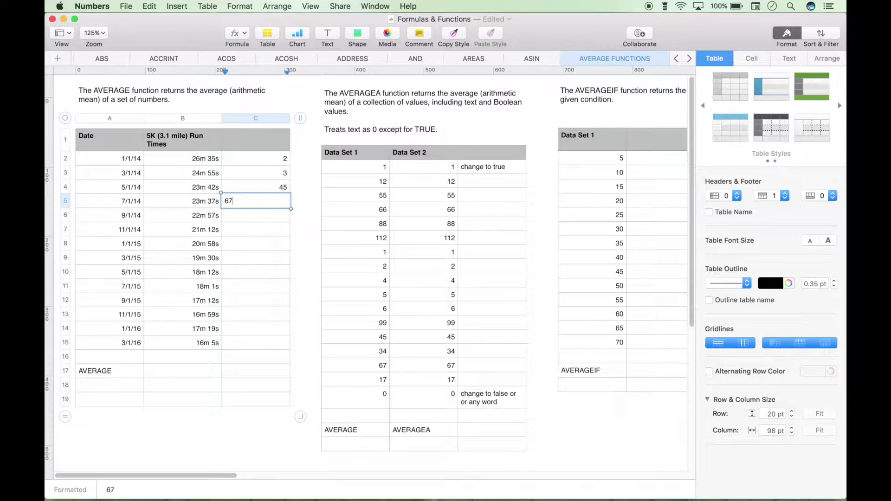
key("Return")
type("12")
key("Return")
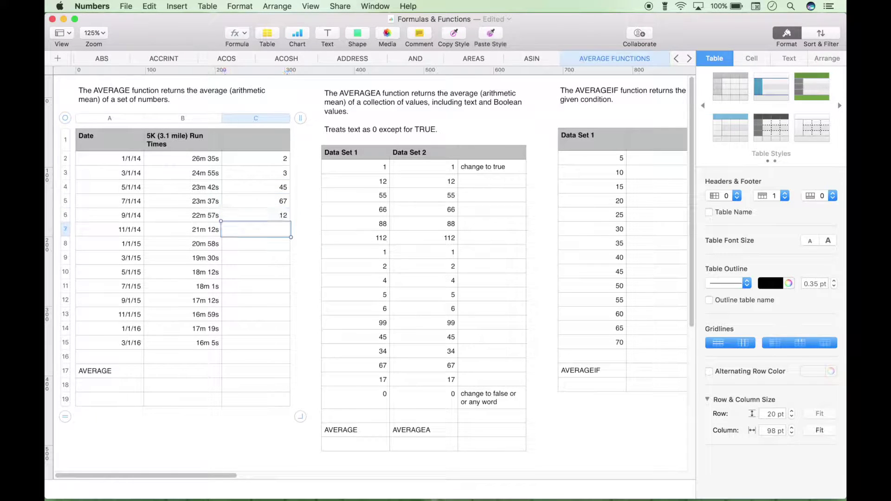
type("23")
key("Return")
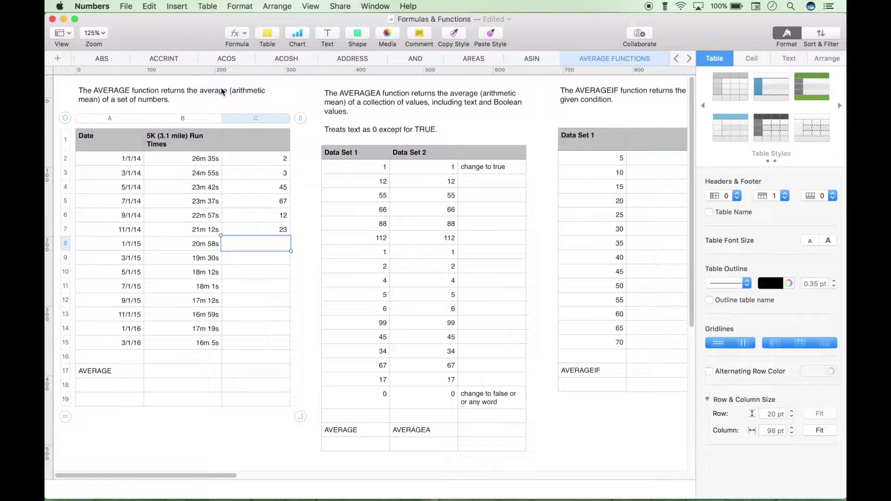
- Select the numbers in C2:C7 and examine their sum, average and count in the quick calculations
left_click(254, 158)
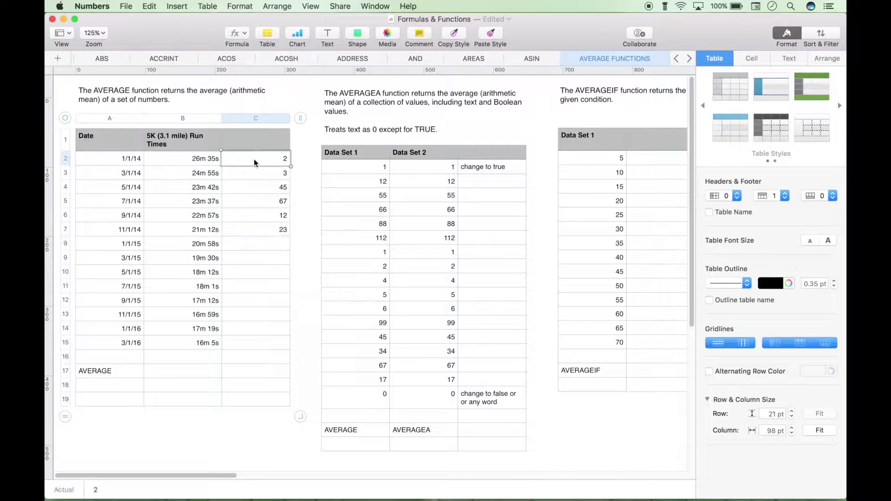
key("shift+Down")
key("shift+Down")
key("shift+Down")
key("shift+Down")
key("shift+Down")
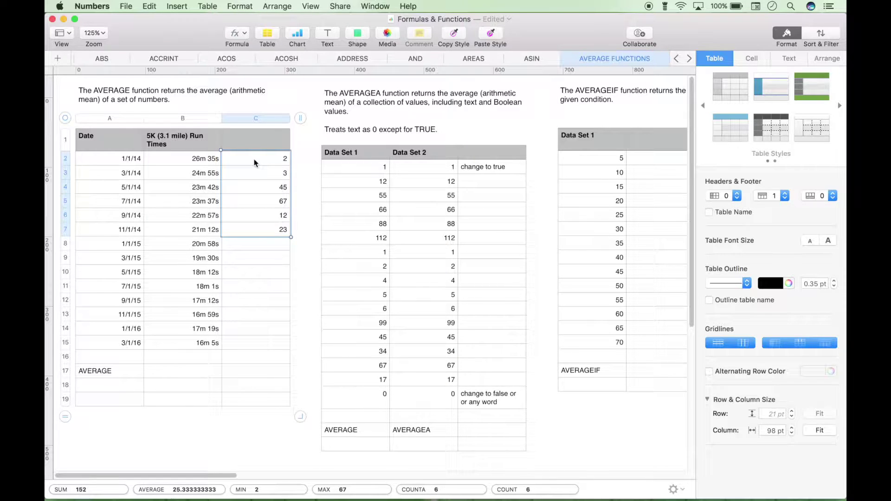
- In cell C8, calculate the mean manually by dividing the SUM of C2:C7 by 6
left_click(255, 245)
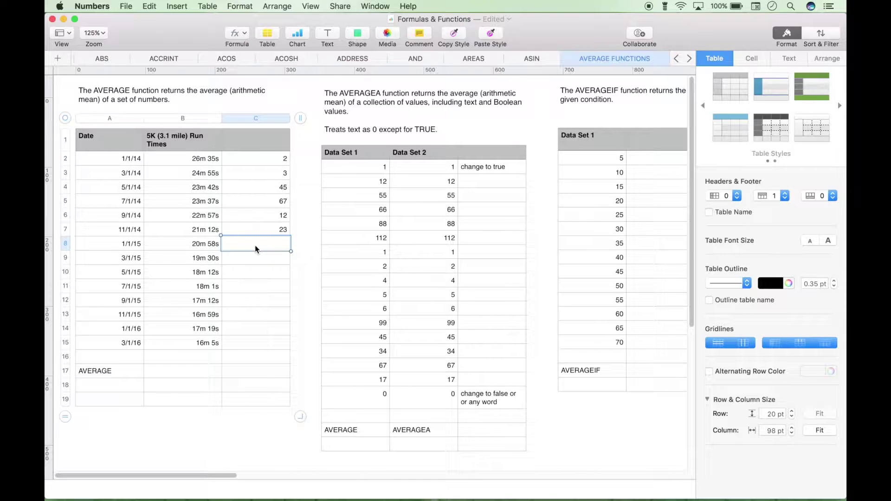
type("=sum")
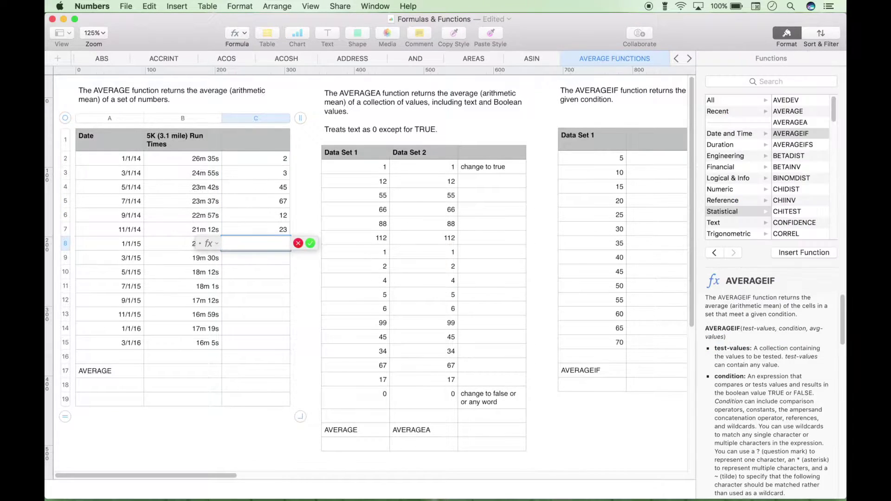
key("Return")
left_click(274, 161)
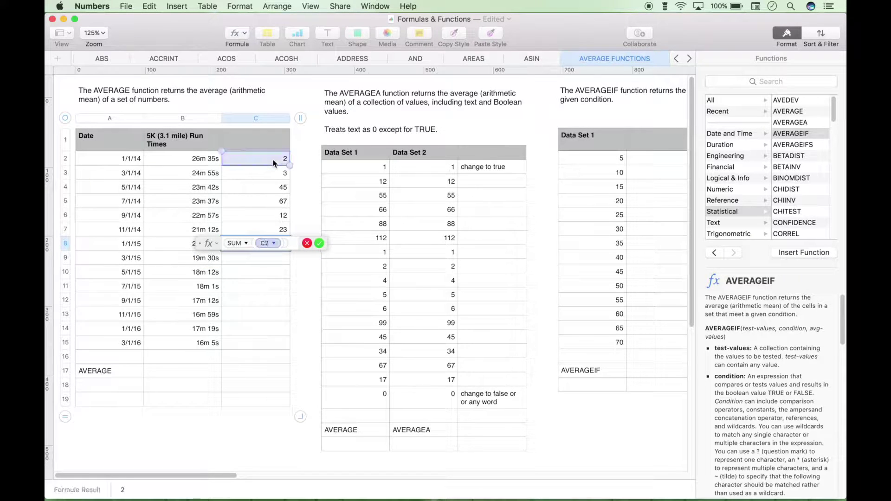
left_click_drag(287, 164, 287, 233)
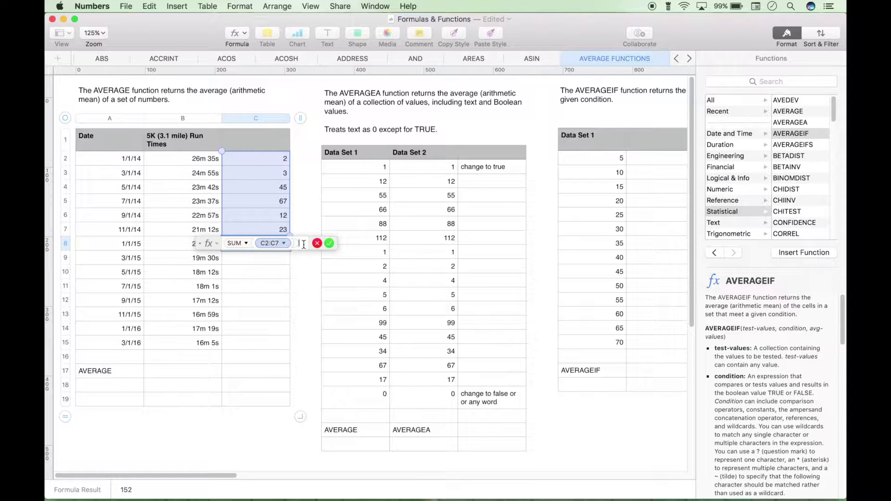
type("/")
type("6")
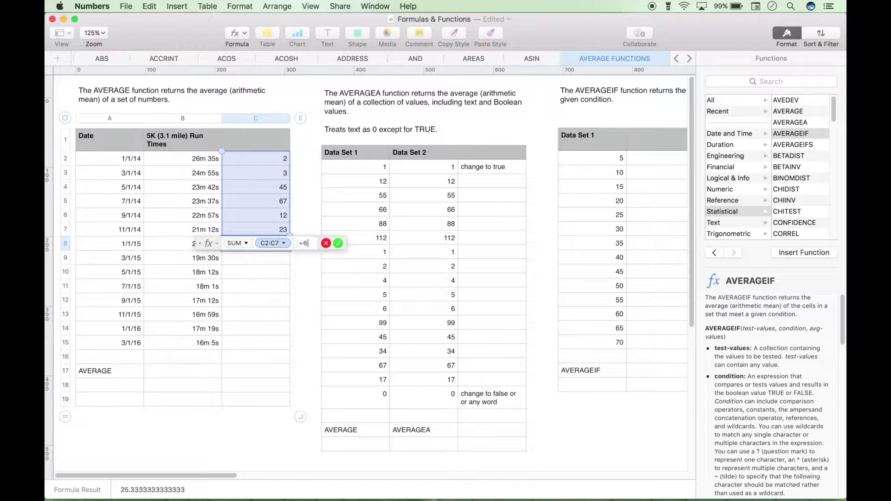
left_click(338, 243)
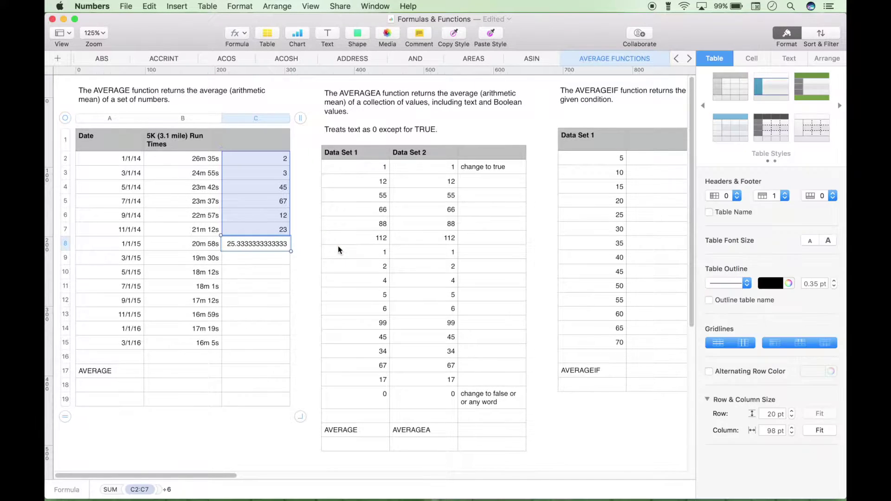
- In cell C9, enter an AVERAGE formula over the range C2:C7
left_click(241, 256)
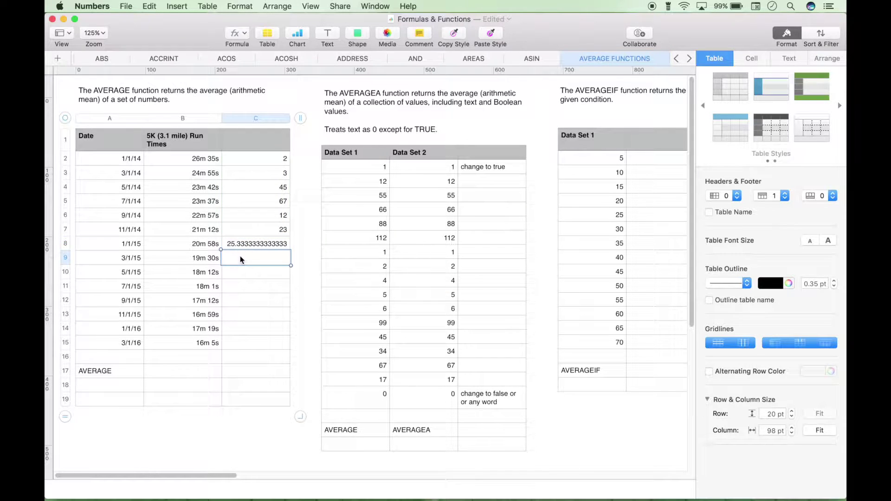
key("=")
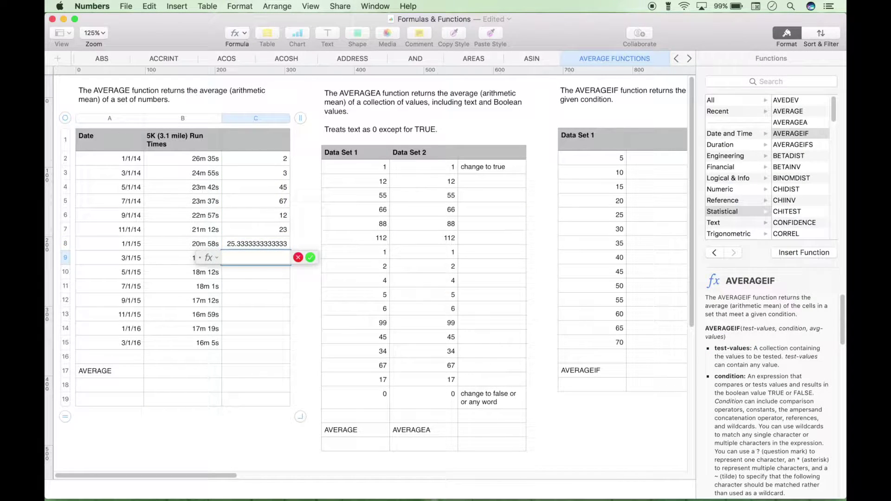
type("AVERAGE")
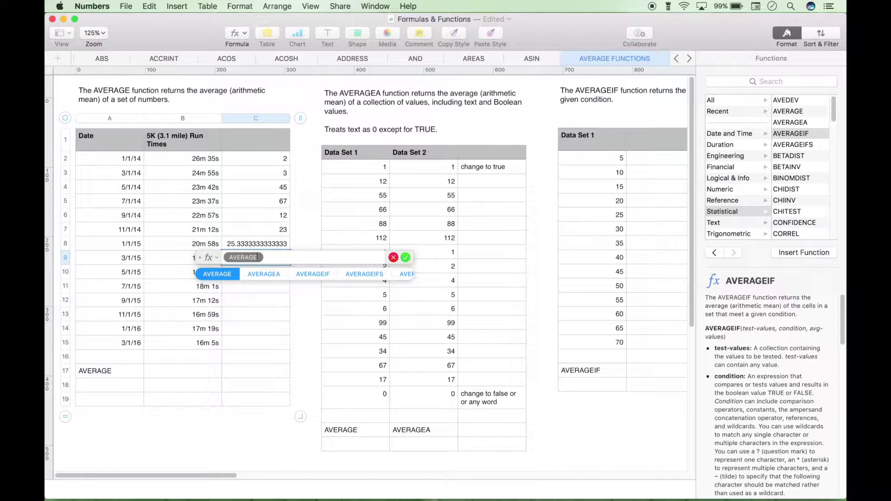
key("Return")
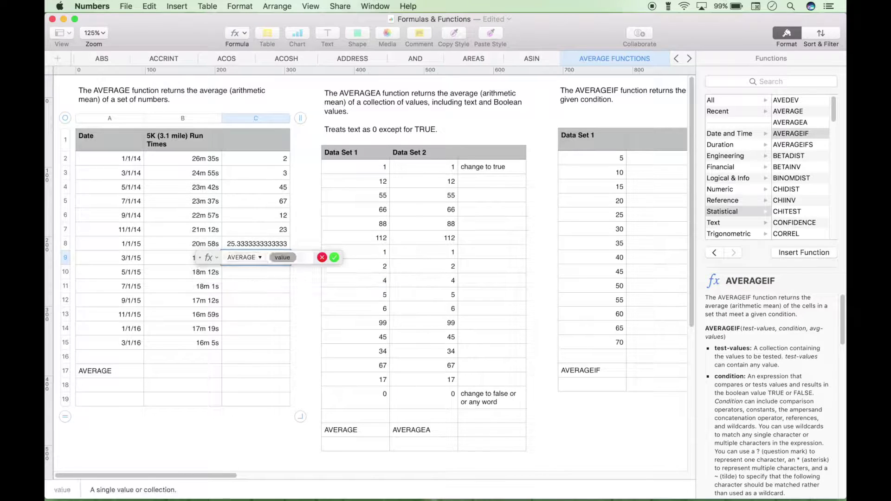
left_click(269, 160)
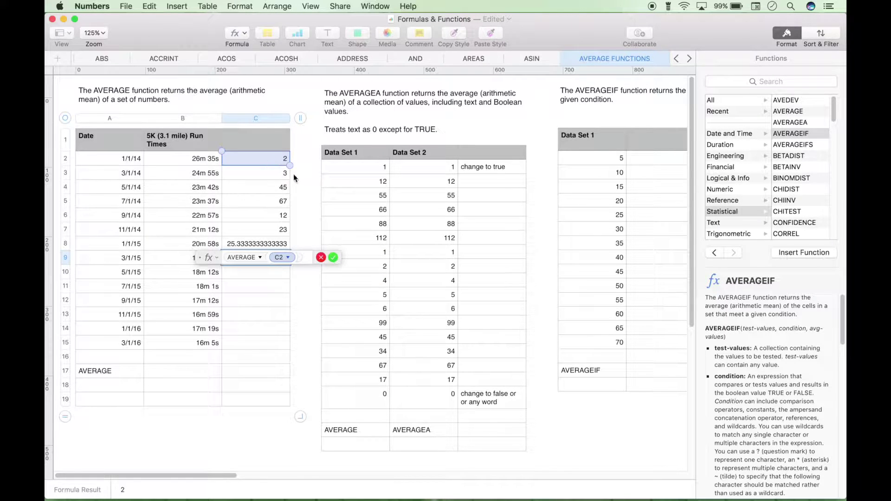
left_click_drag(290, 166, 290, 236)
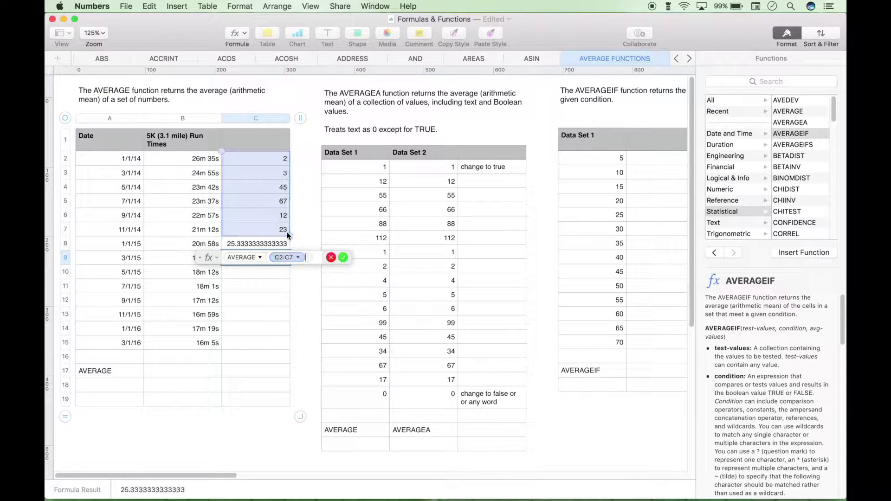
left_click(342, 257)
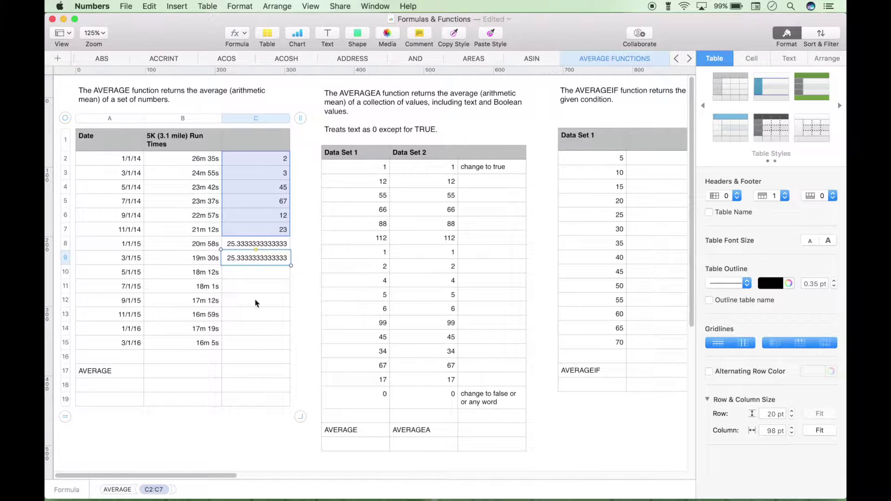
- In cell A18, below the AVERAGE label, enter an AVERAGE formula over the run times in B2:B15
left_click(255, 341)
left_click(104, 385)
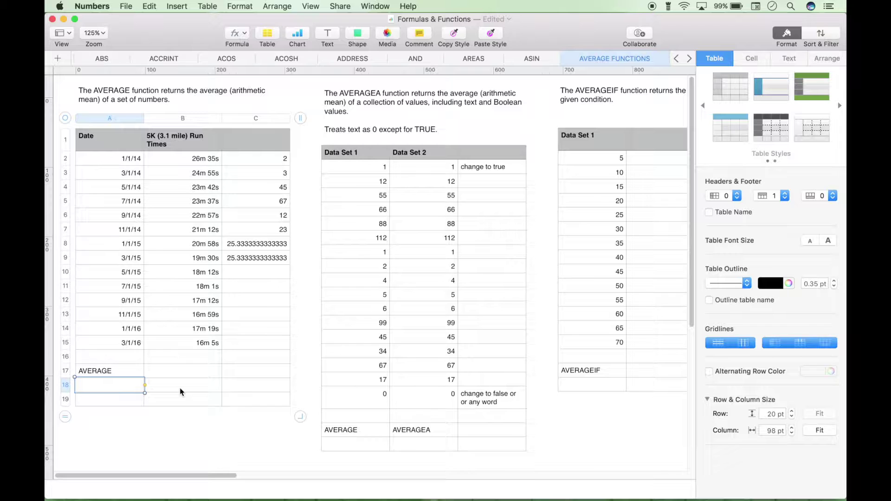
type("=av")
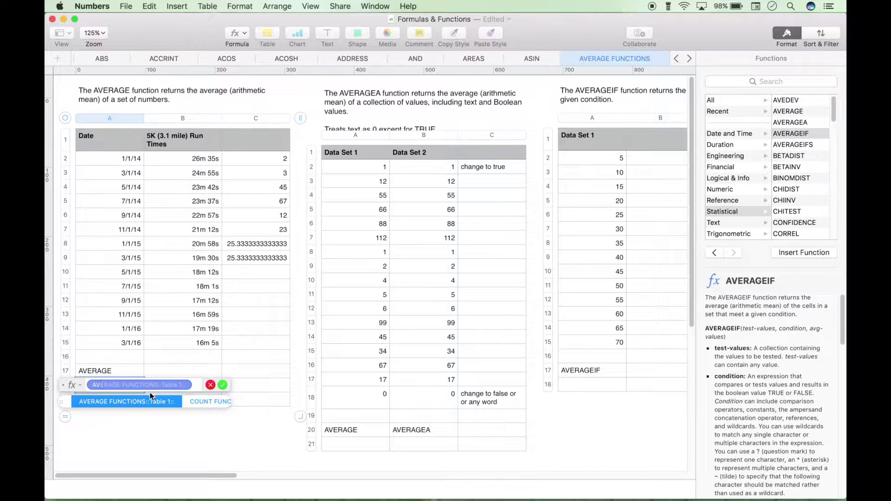
type("ERAGE")
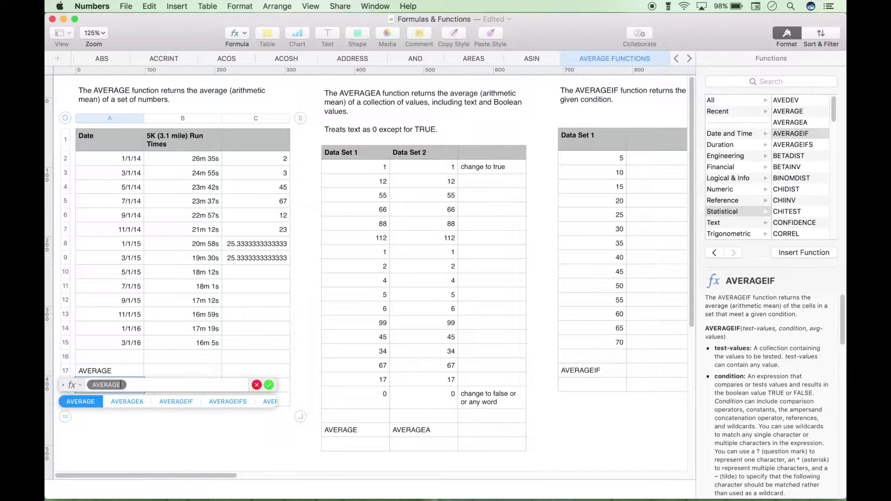
key("Return")
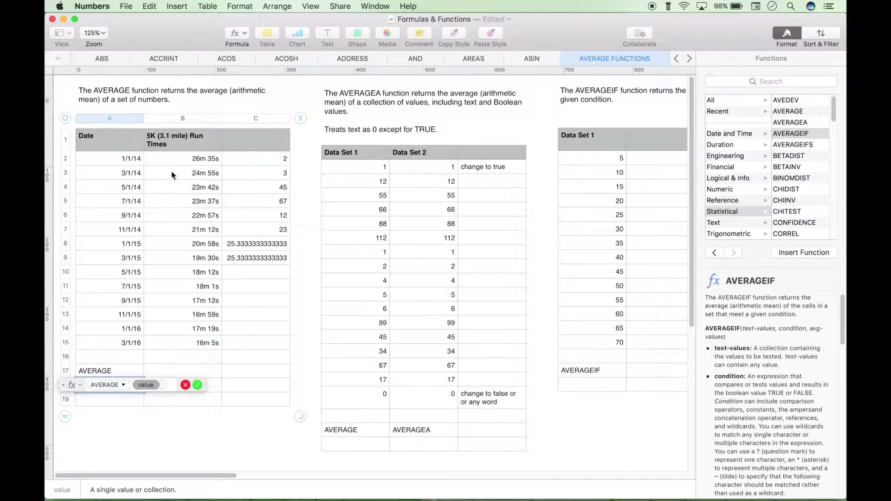
left_click(186, 160)
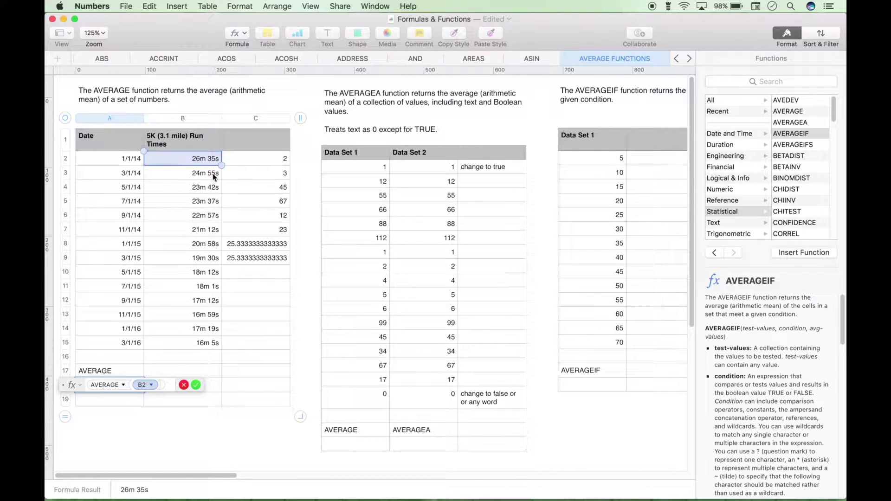
left_click_drag(222, 166, 201, 343)
left_click(209, 385)
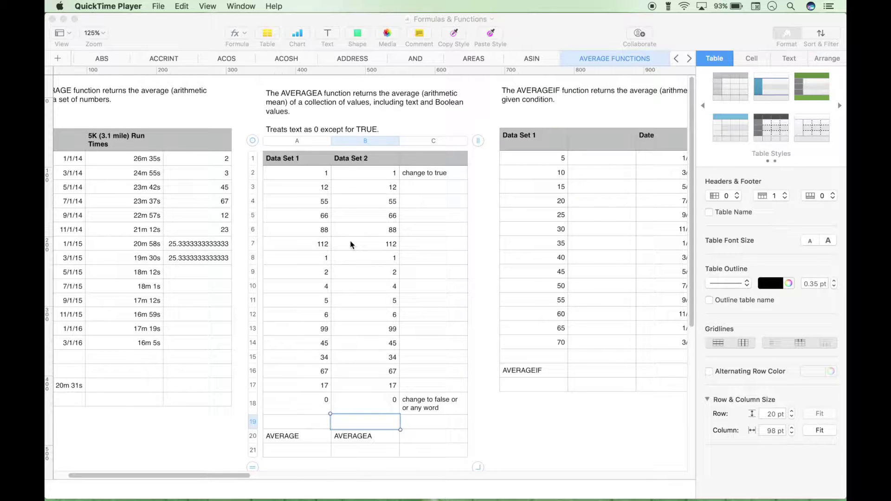
- Start a formula in cell A21 of the Data Set table, below the AVERAGE label, and insert the AVERAGEA function
scroll(351, 244, "left", 3)
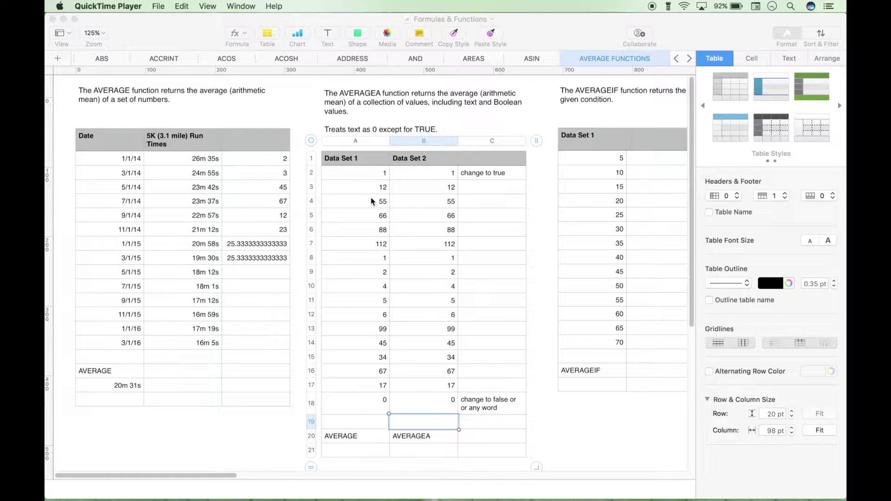
left_click(351, 452)
type("=")
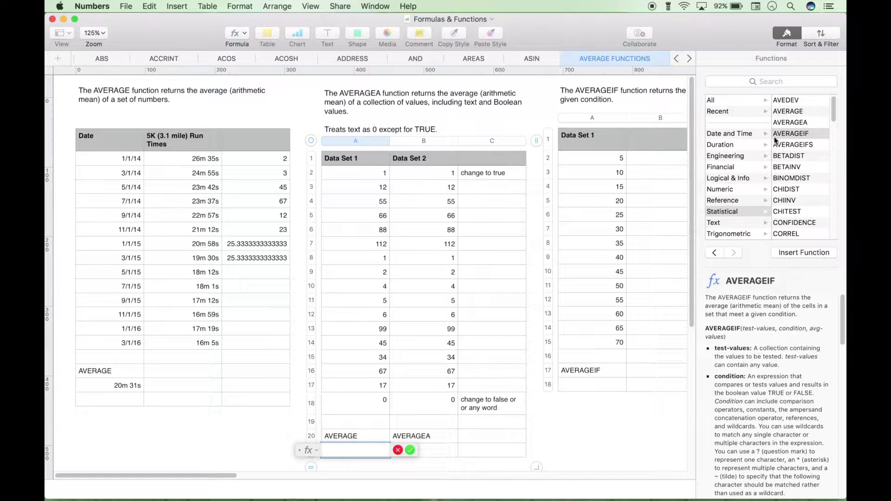
double_click(784, 123)
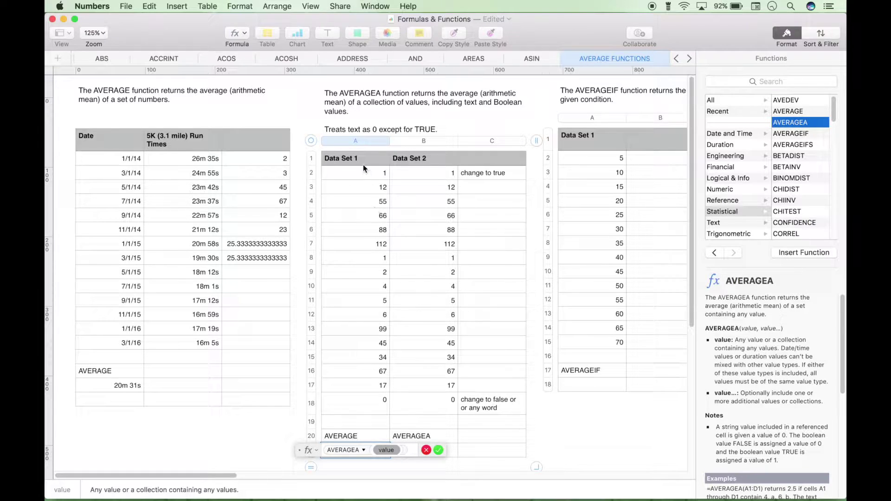
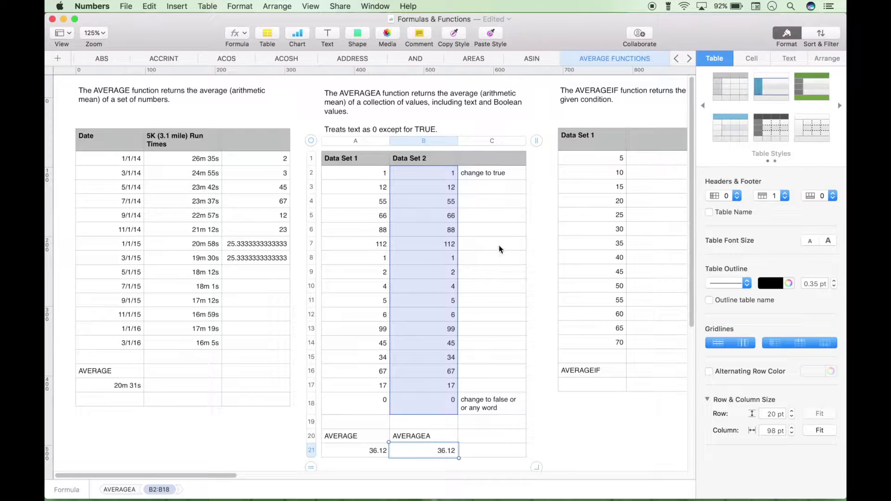
- Replace the value in cell B2 of Data Set 2 with True and check the notice on the AVERAGEA result in B21
left_click(428, 181)
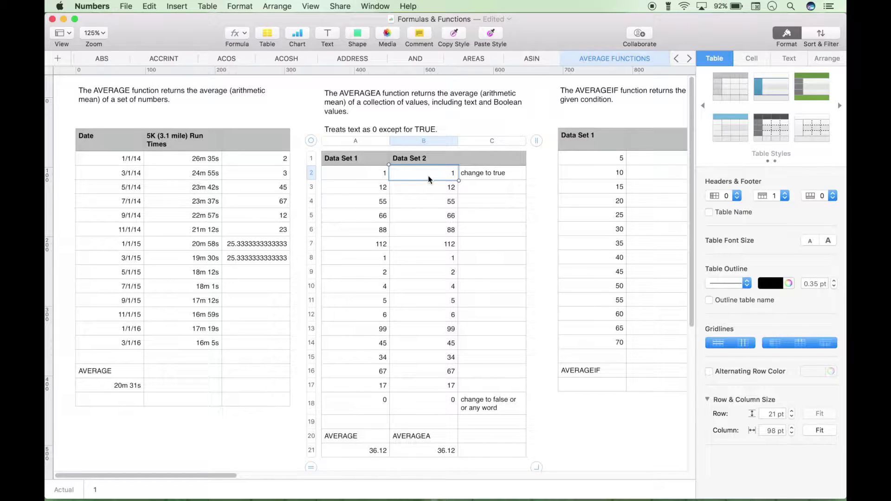
type("True")
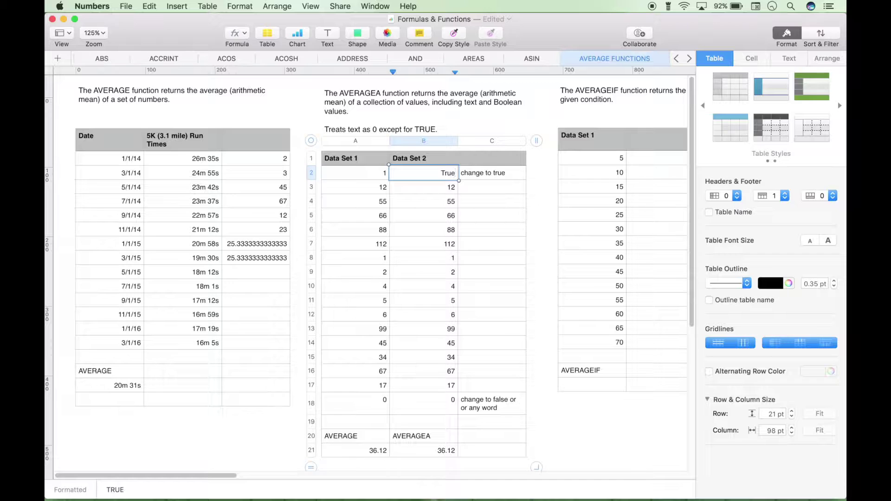
key("Return")
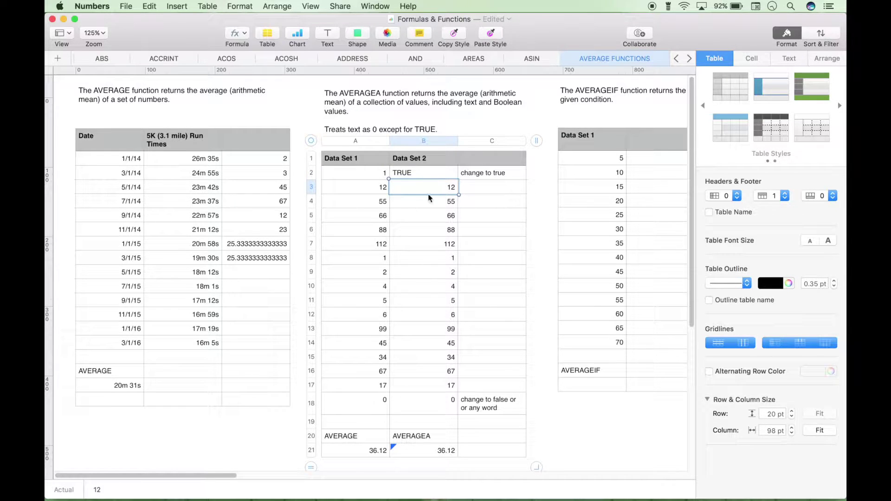
left_click(394, 447)
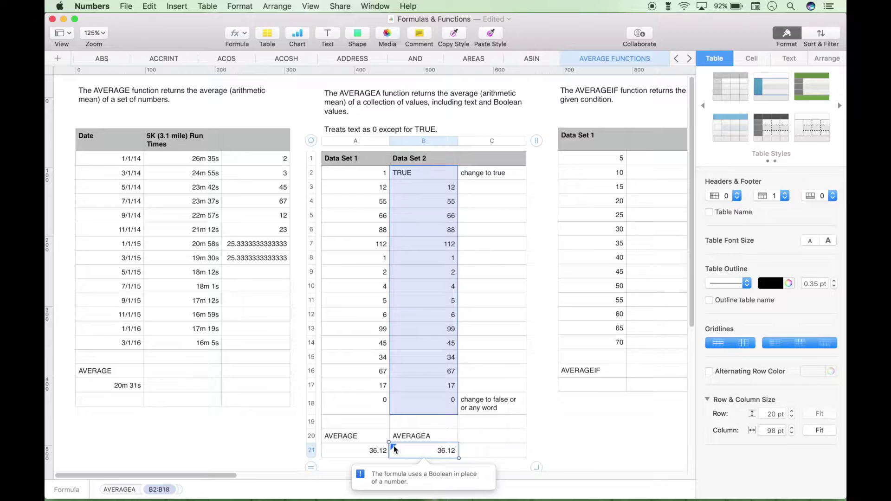
left_click(483, 451)
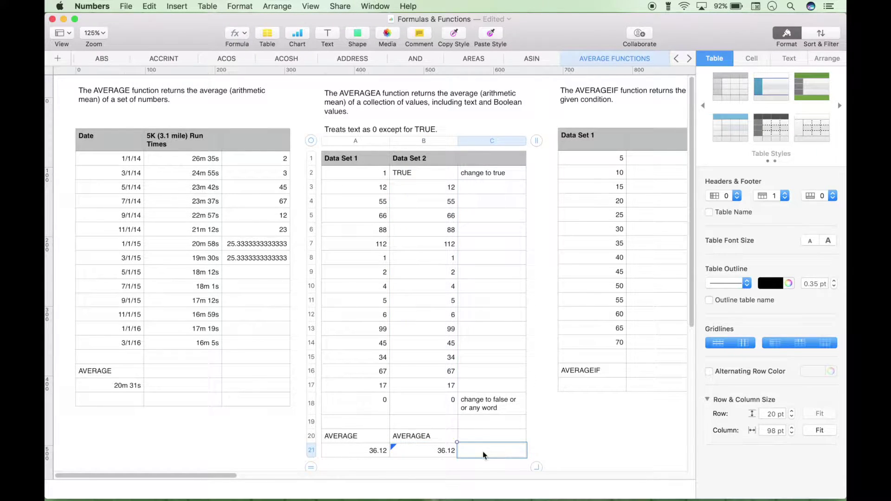
- Try the words "apple" and "numbers" in cell B18 of Data Set 2 as text values for the AVERAGEA formula
left_click(444, 408)
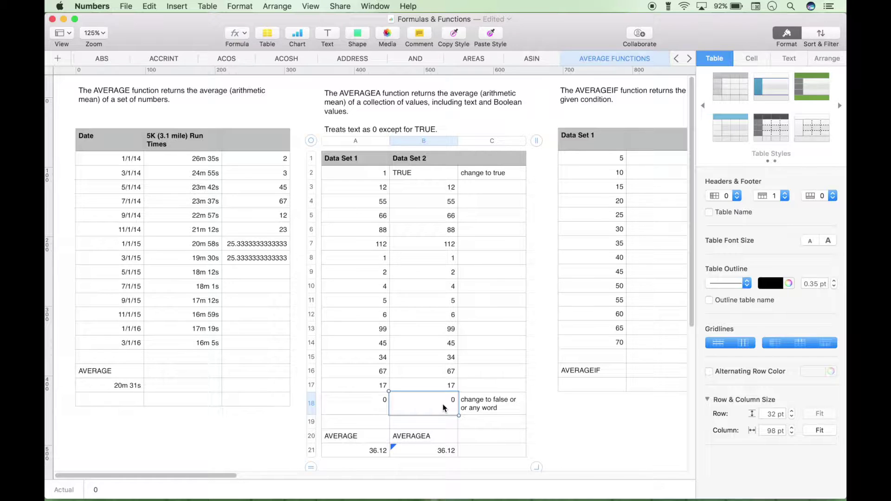
type("apple")
key("Return")
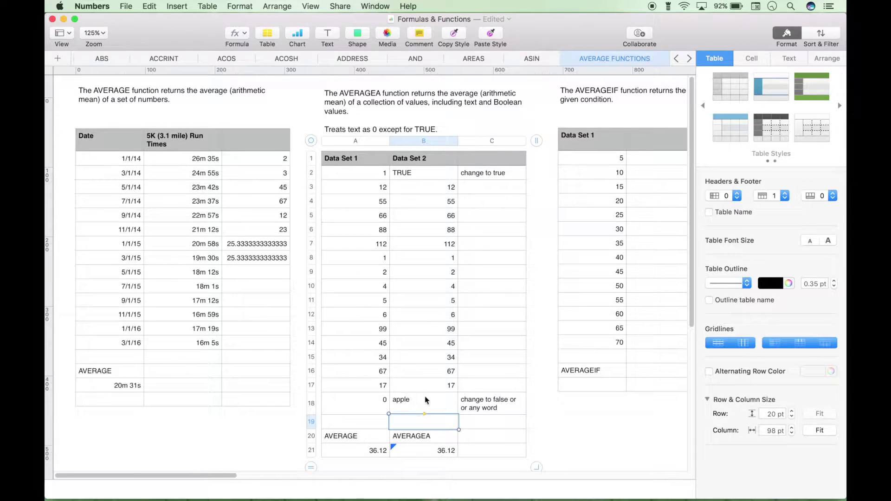
left_click(422, 407)
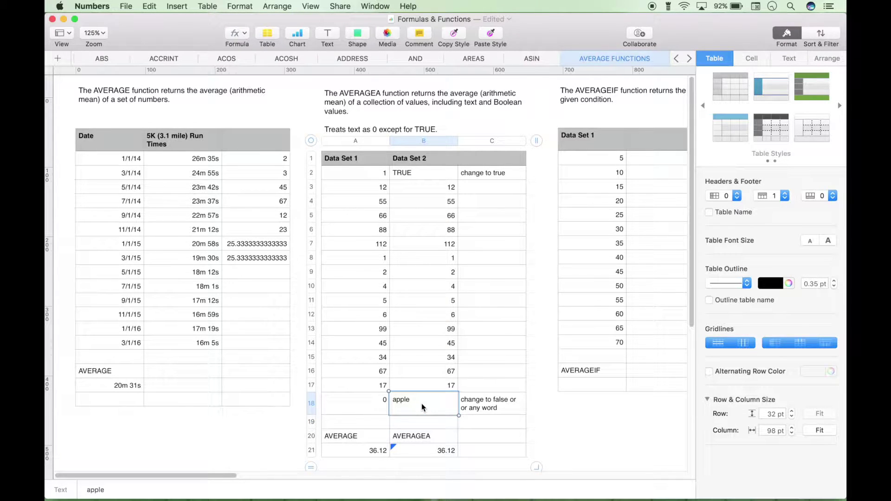
type("numbers")
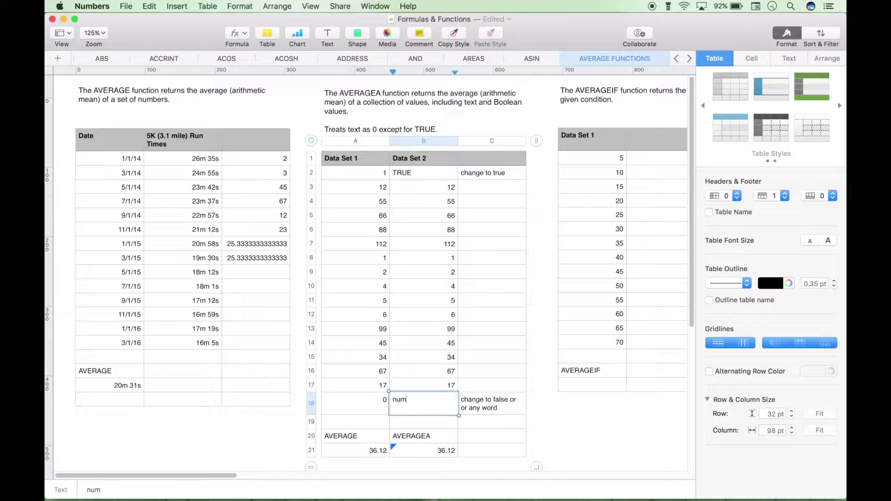
key("Return")
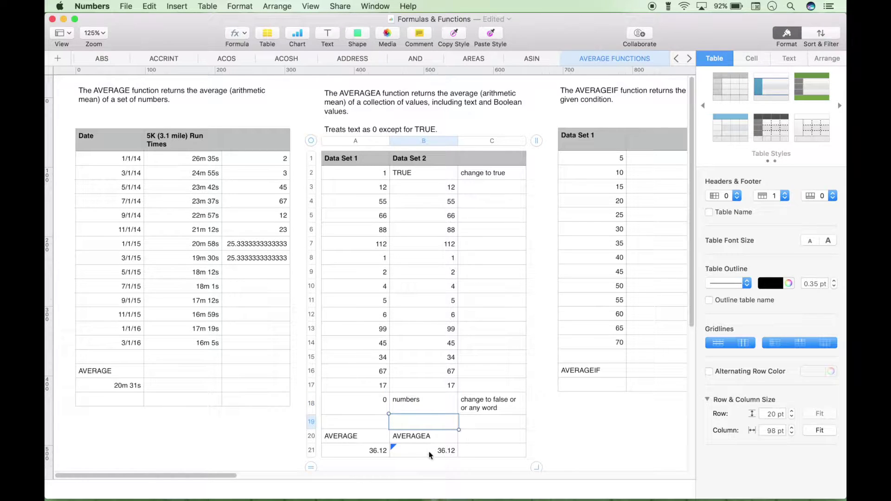
- Enter the Boolean value false in cell B18 of Data Set 2
left_click(431, 407)
type("false")
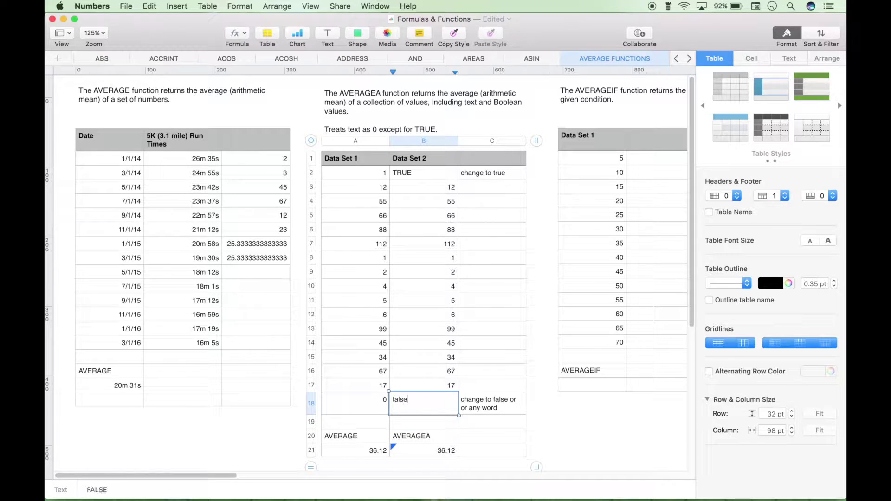
key("Return")
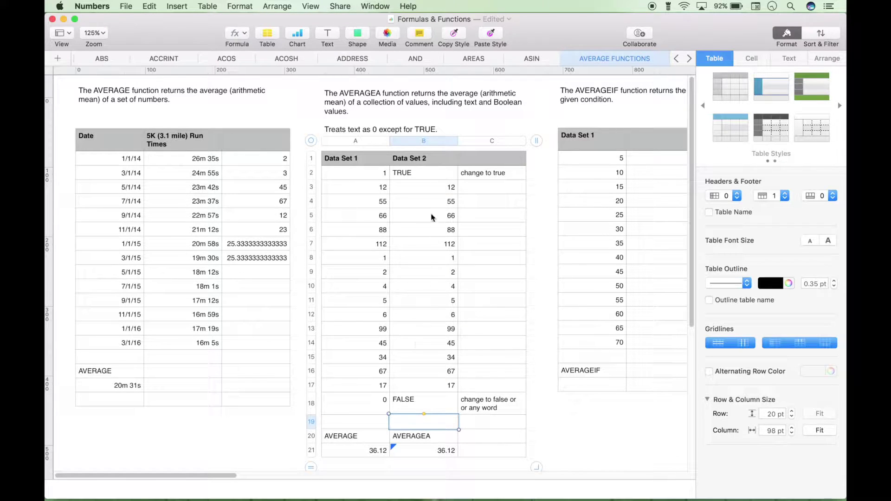
- Replace the number in cell B7 of Data Set 2 with the word "apple"
left_click(428, 249)
type("apple")
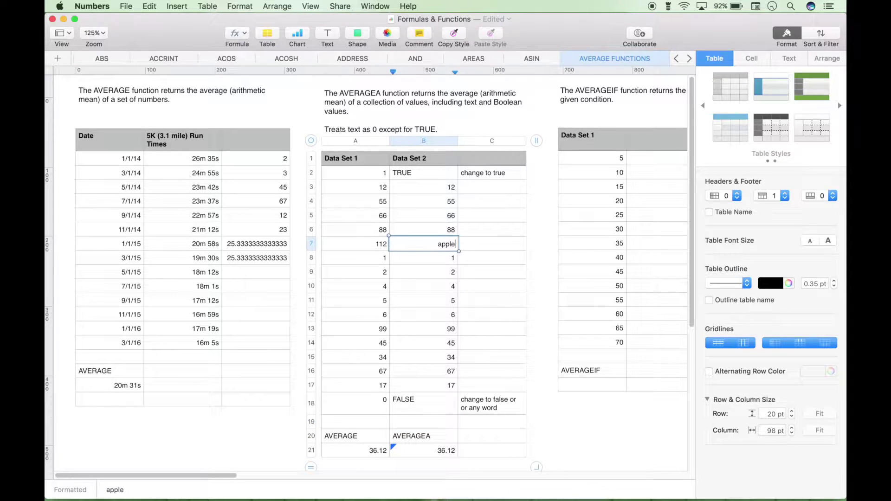
key("Return")
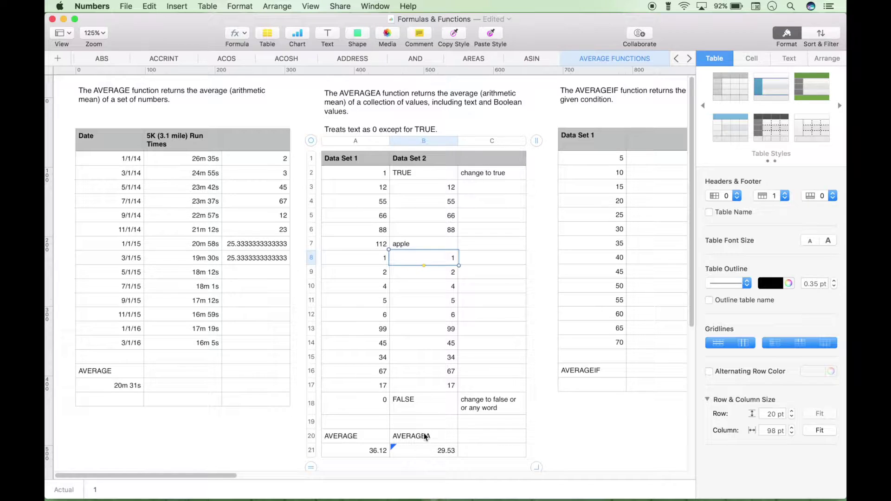
left_click(428, 243)
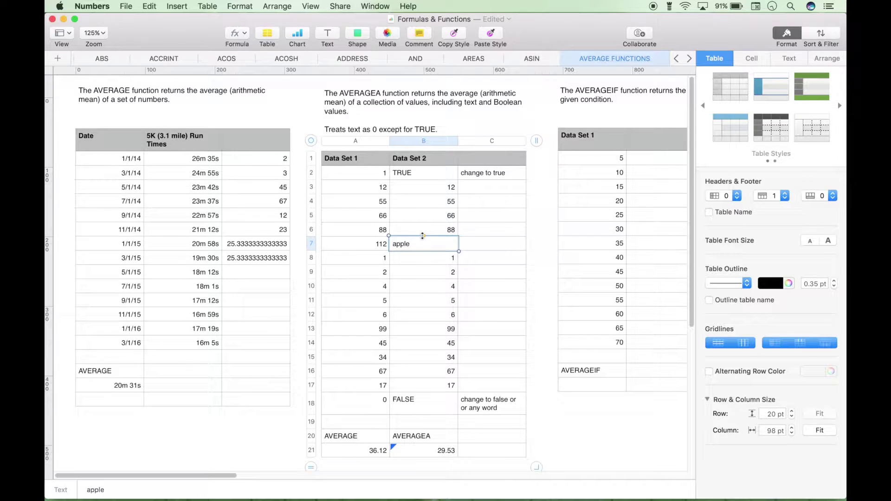
left_click(433, 373)
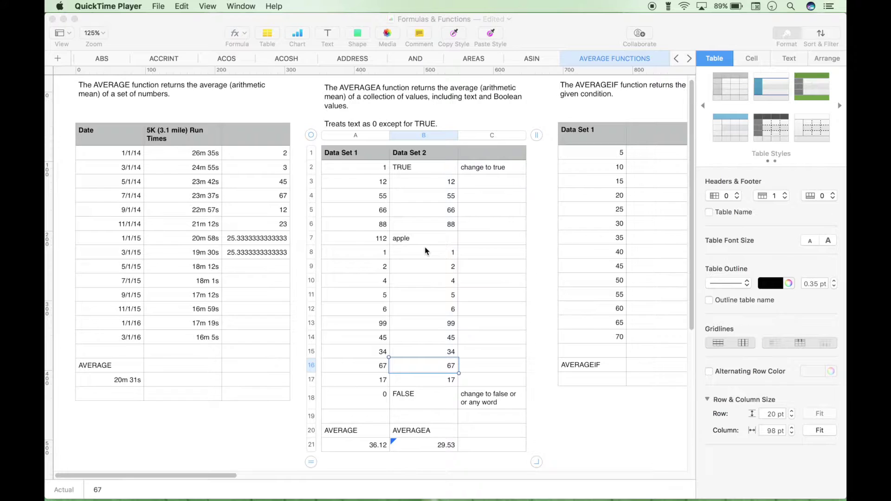
- In cell A18 of the AVERAGEIF table, start an AVERAGEIF formula with A2:A15 as the test values
scroll(426, 251, "right", 10)
scroll(425, 247, "right", 2)
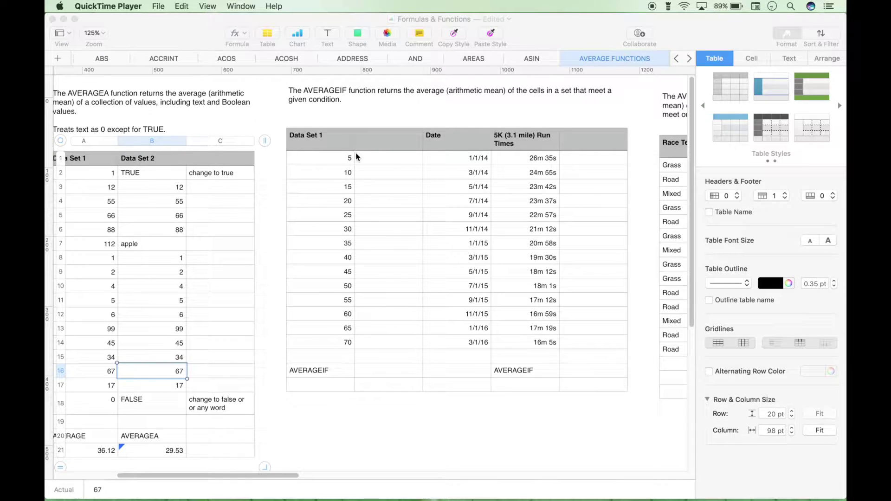
left_click(337, 389)
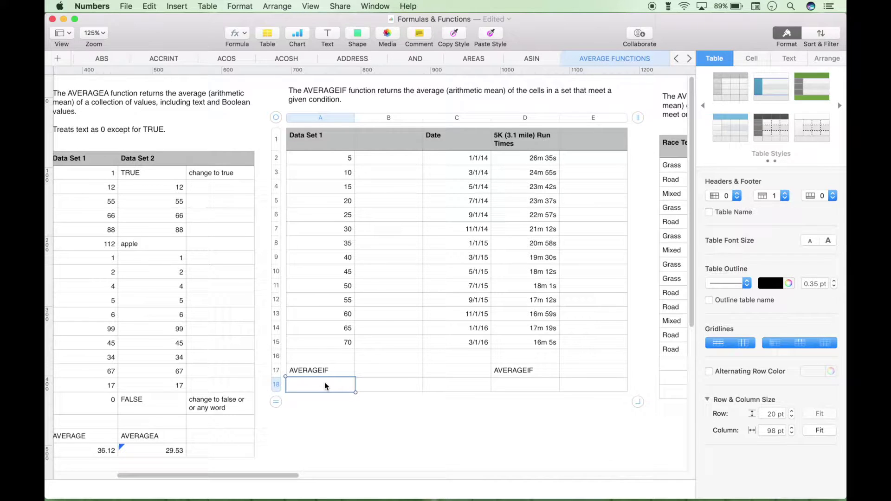
type("=")
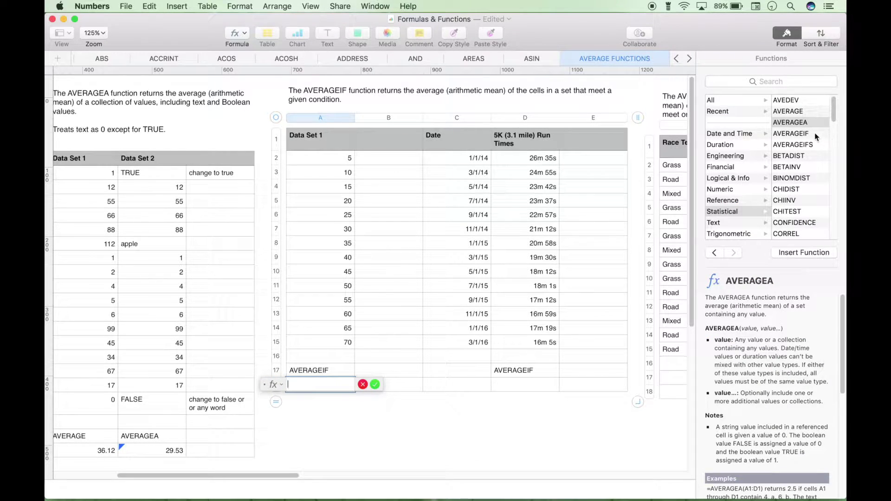
double_click(813, 135)
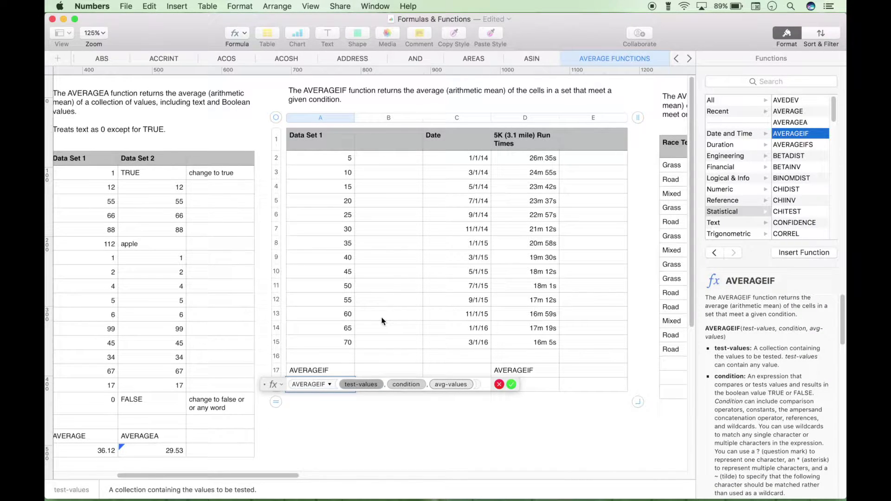
left_click(339, 158)
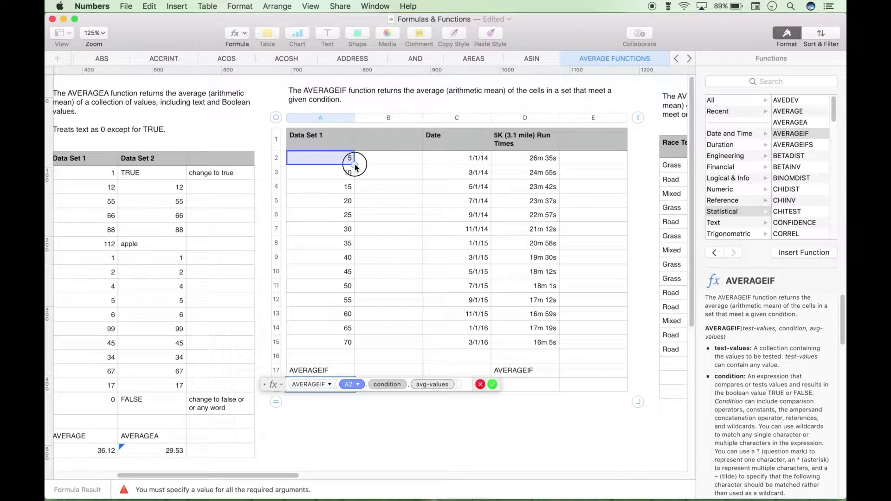
left_click_drag(355, 164, 348, 346)
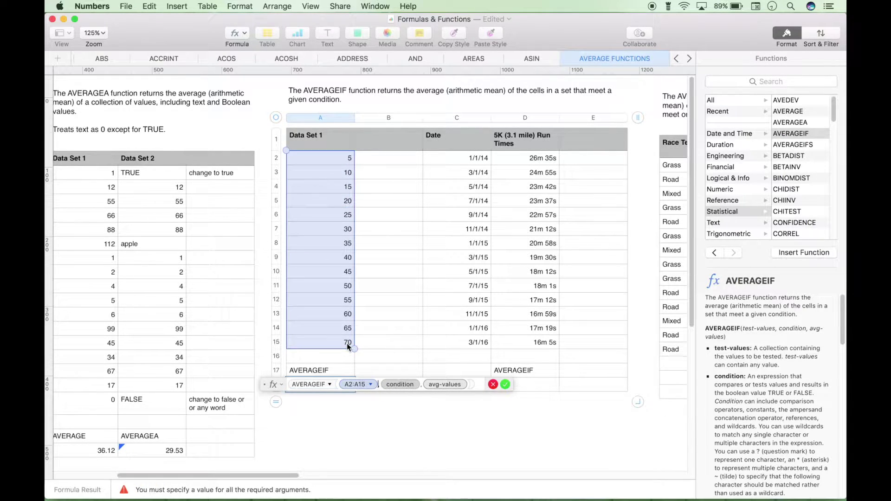
- Set the AVERAGEIF formula's condition to ">25" and accept the formula without specifying avg-values
left_click(400, 384)
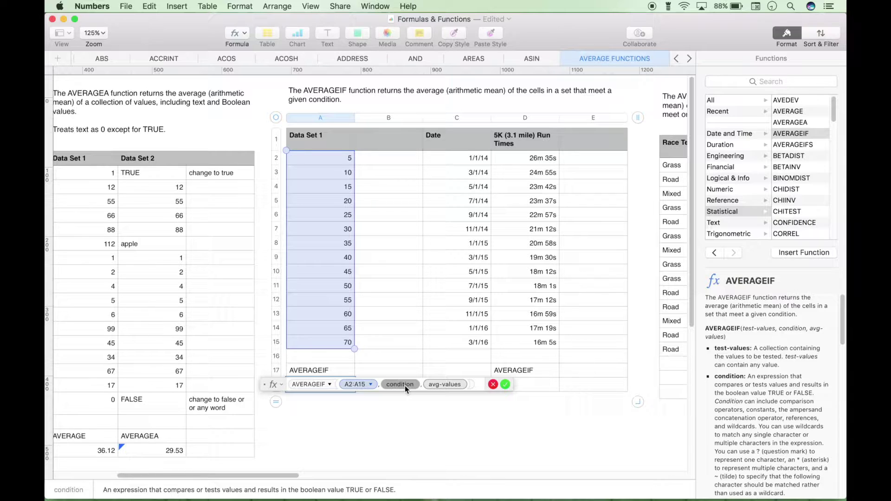
type("\"")
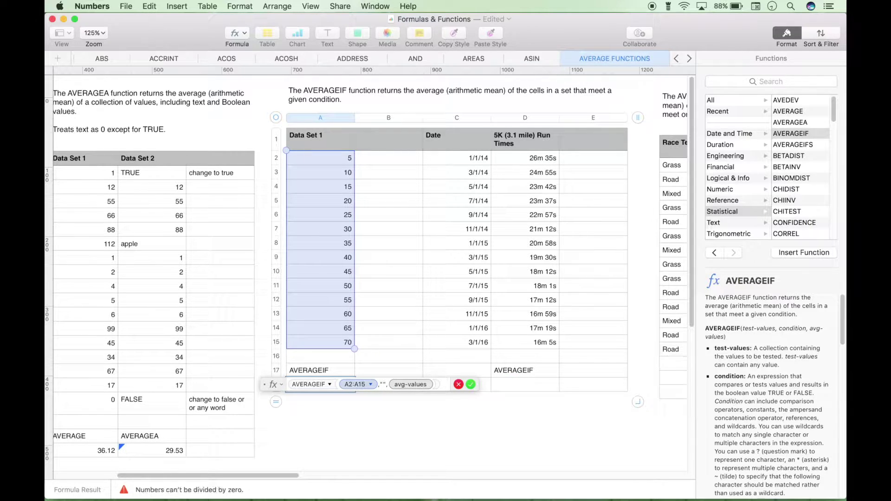
type(">25")
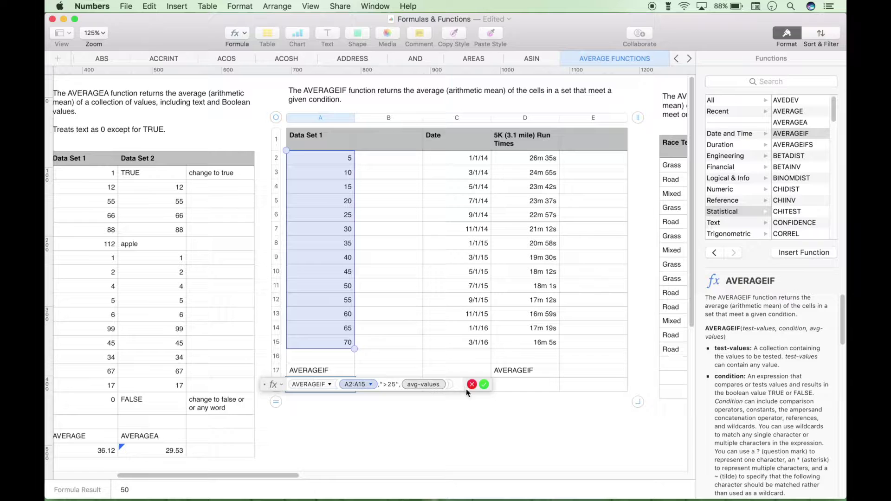
left_click(484, 385)
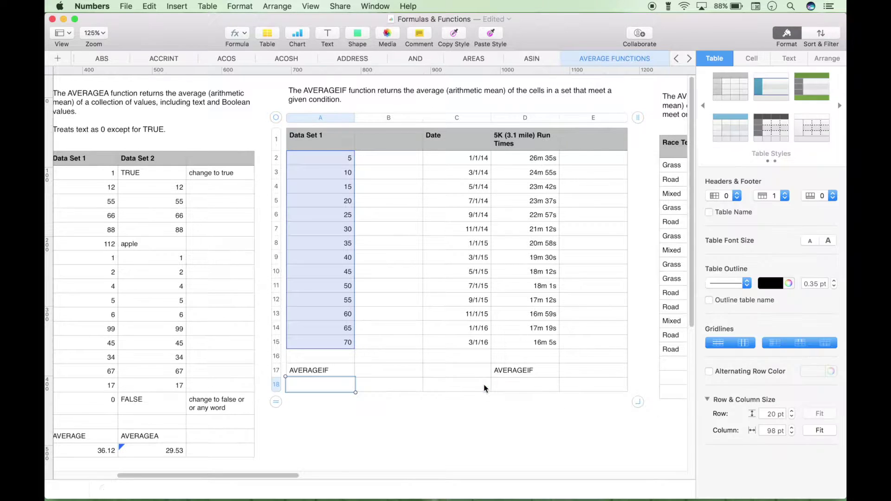
left_click(389, 313)
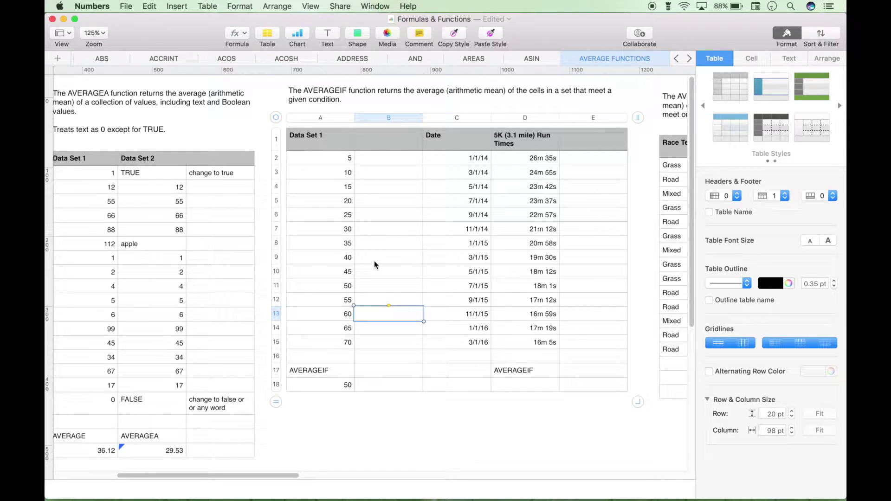
- Select cells A7:A15, the values above 25, and check their quick-calculation average against the AVERAGEIF result
left_click(337, 232)
key("shift+Down")
key("shift+Down")
key("shift+Down")
key("shift+Down")
key("shift+Down")
key("shift+Down")
key("shift+Down")
key("shift+Down")
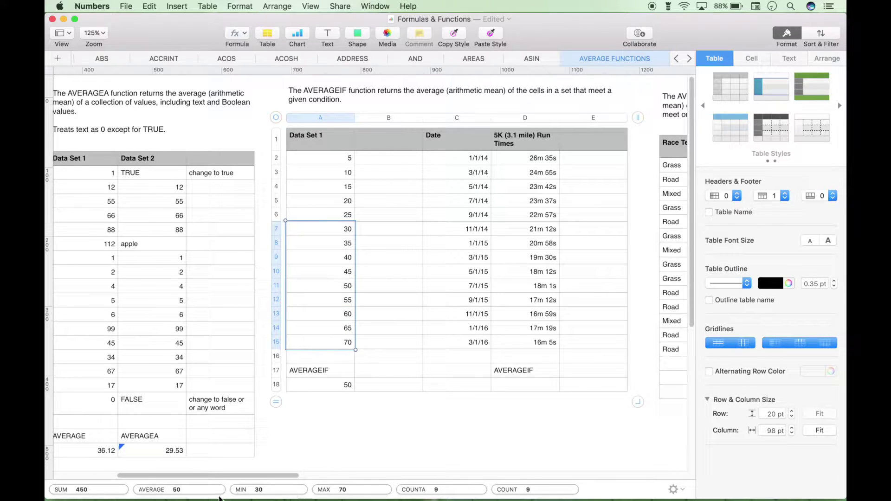
mouse_move(172, 495)
- Edit the AVERAGEIF formula in A18 to use A2:A15 as its avg-values argument
double_click(324, 385)
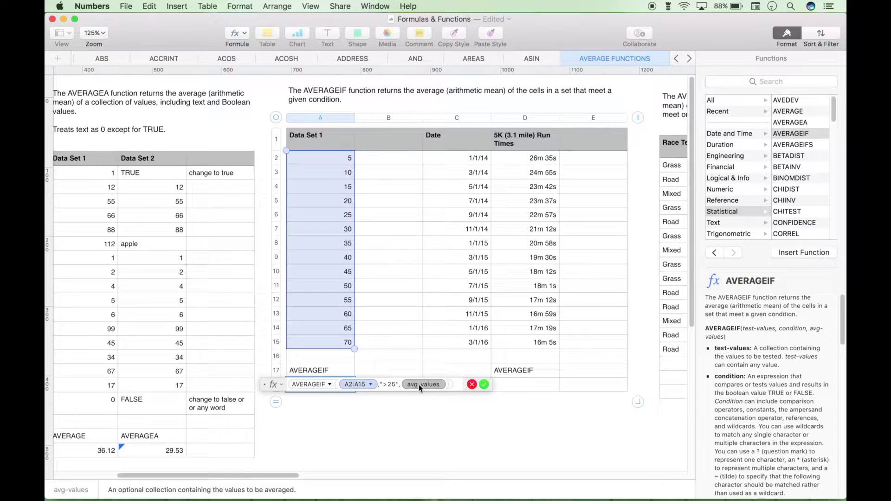
left_click(332, 159)
left_click_drag(355, 166, 346, 345)
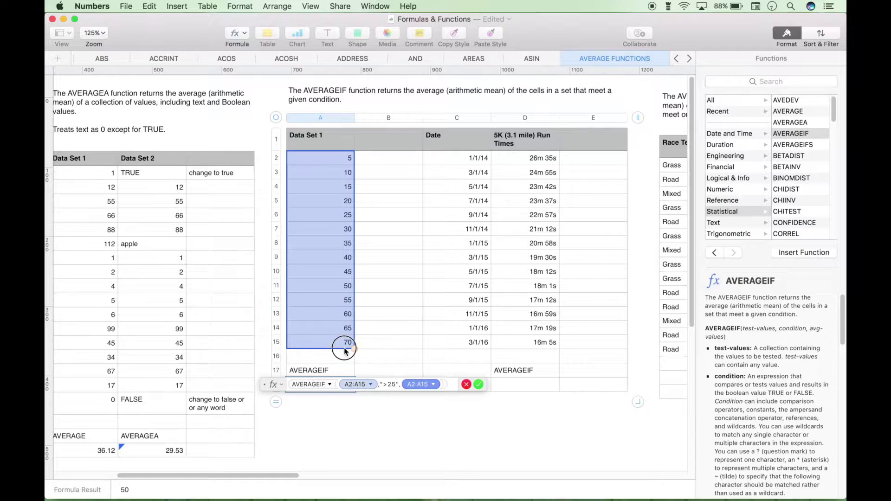
left_click(479, 385)
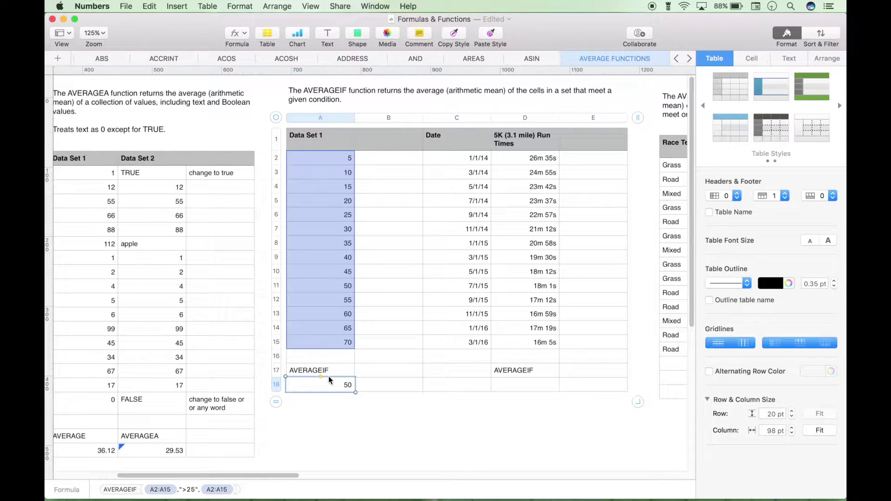
- Remove the optional avg-values range from the AVERAGEIF formula in A18, keeping only the test values and the condition
double_click(321, 389)
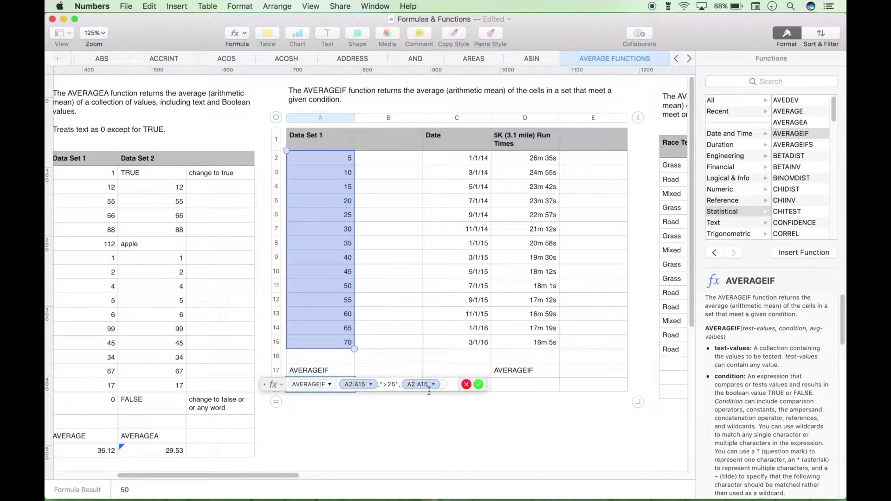
key("BackSpace")
key("BackSpace")
key("BackSpace")
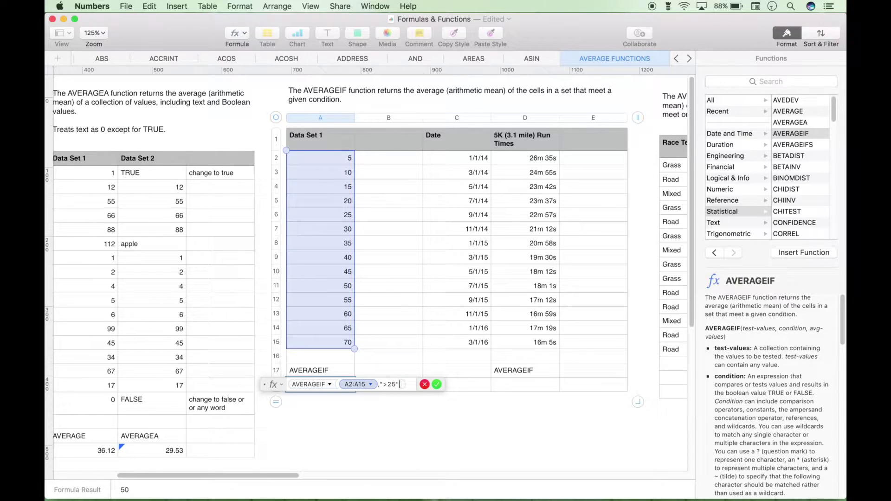
left_click(437, 384)
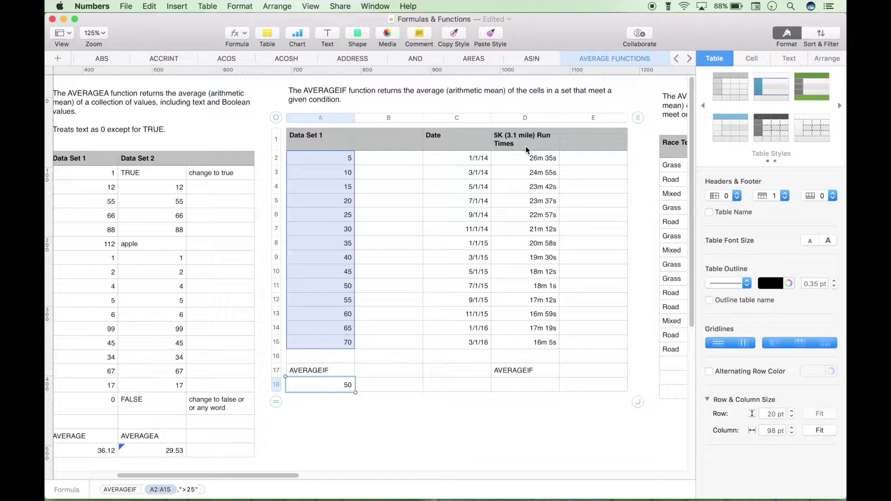
- Look through the dates in column C from C2 down to the first 2015 entry in C8
left_click(512, 386)
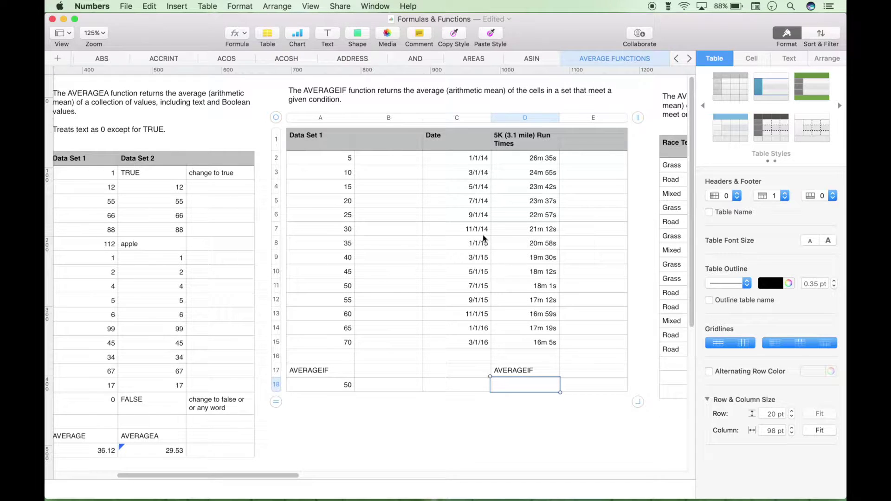
left_click(477, 158)
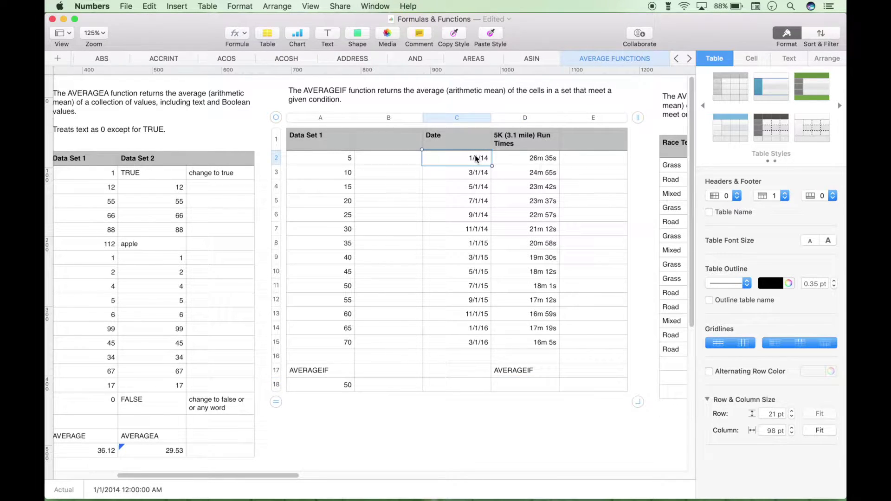
key("Down")
key("Down")
key("Down")
key("Down")
key("Down")
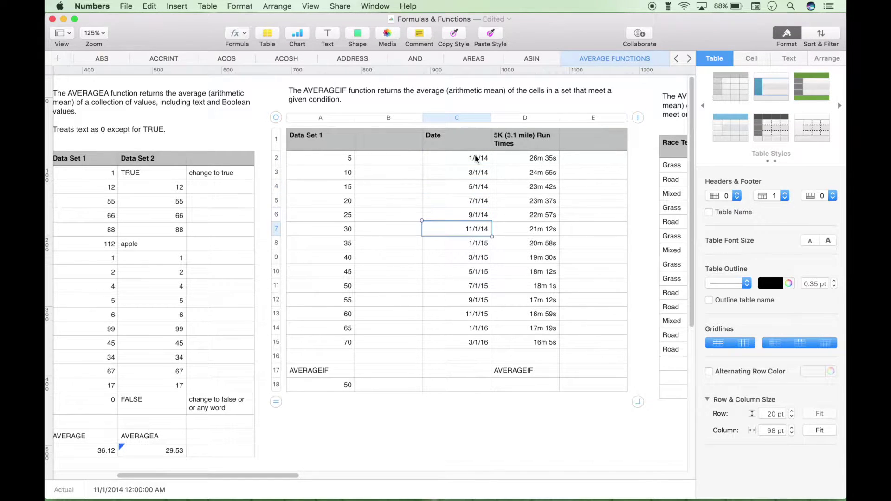
key("Down")
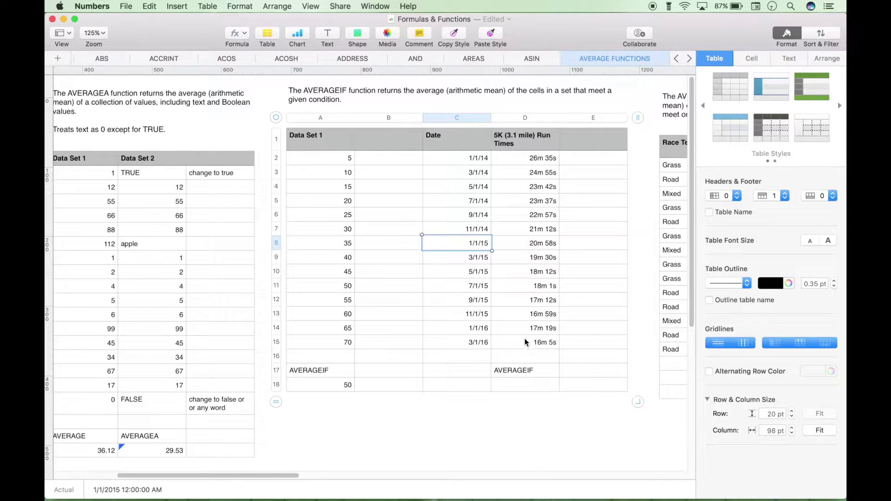
- Start an AVERAGEIF formula in D18 with the dates C2:C15 as its test-values
left_click(519, 389)
key("=")
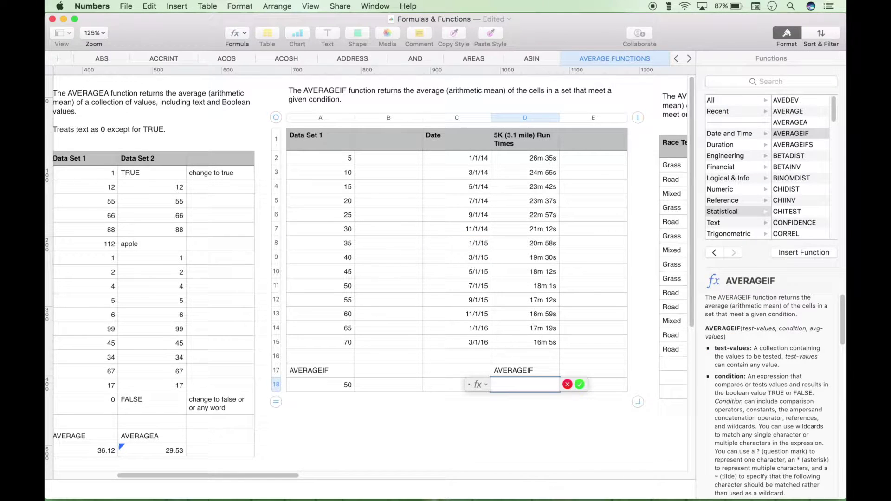
double_click(796, 133)
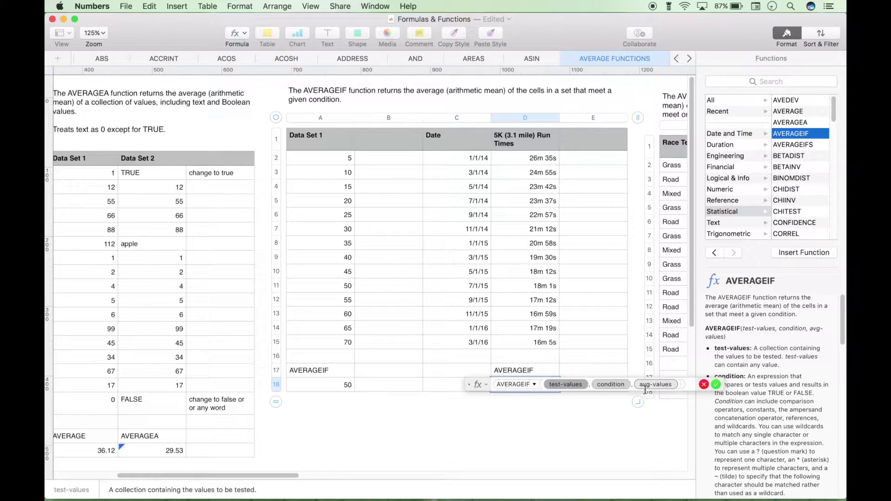
scroll(773, 379, "down", 3)
scroll(773, 377, "down", 3)
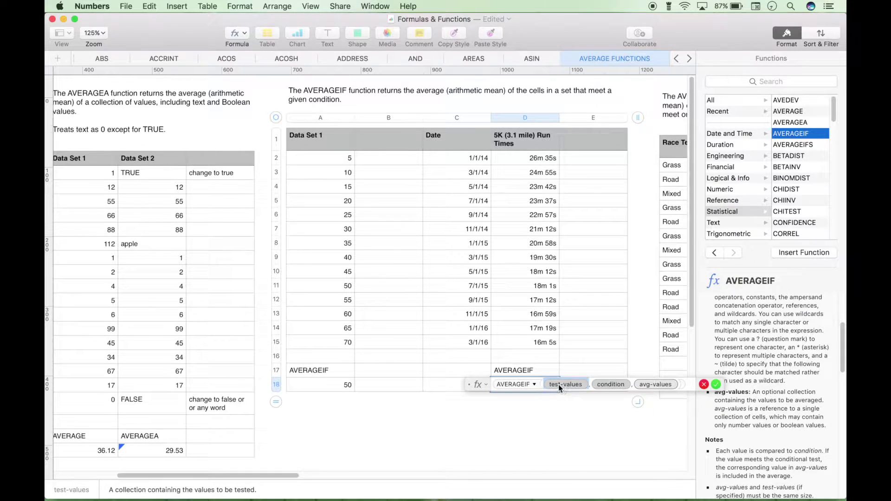
left_click(457, 161)
left_click_drag(490, 165, 479, 346)
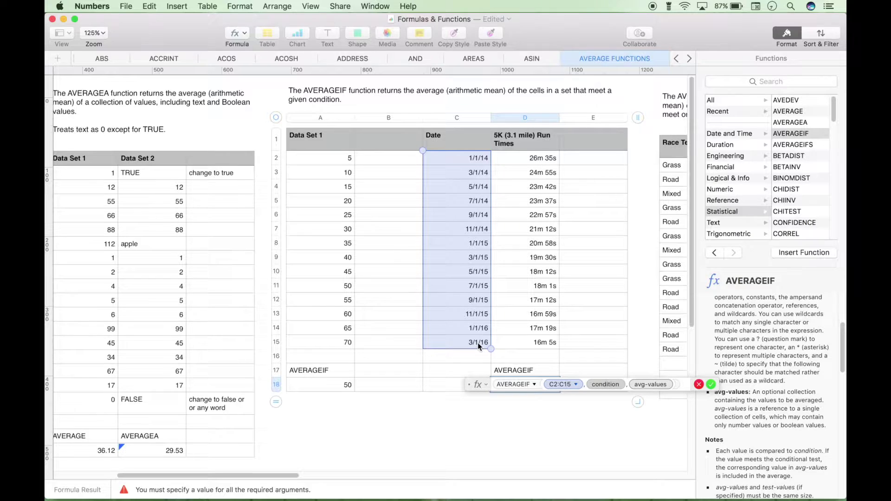
- Set the condition of the AVERAGEIF formula in D18 to ">12/31/14"
left_click(598, 384)
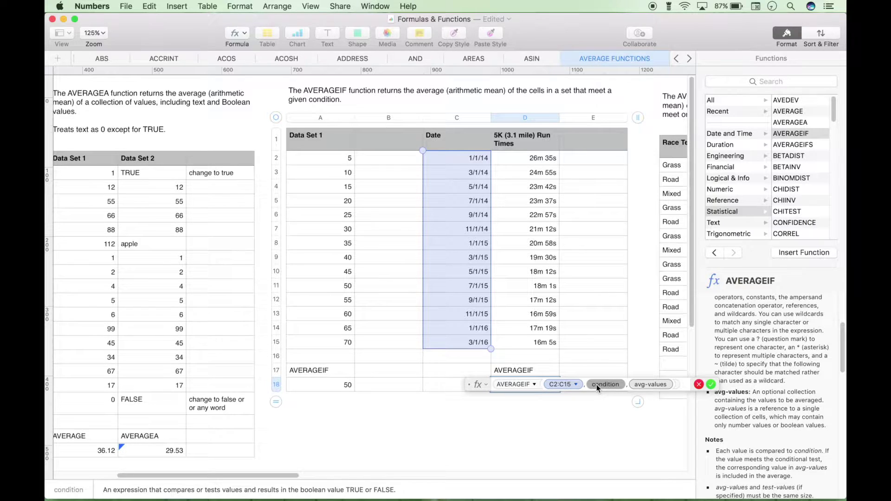
type("\"\"")
left_click(589, 384)
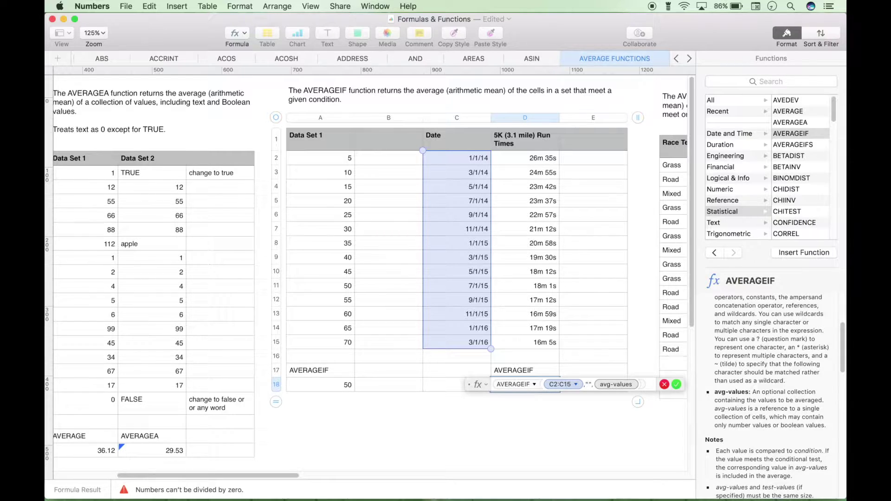
type(">")
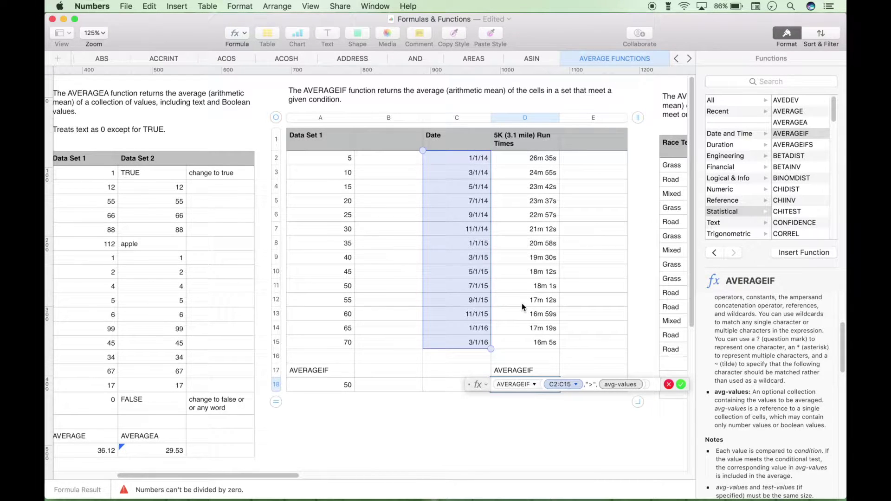
type("12")
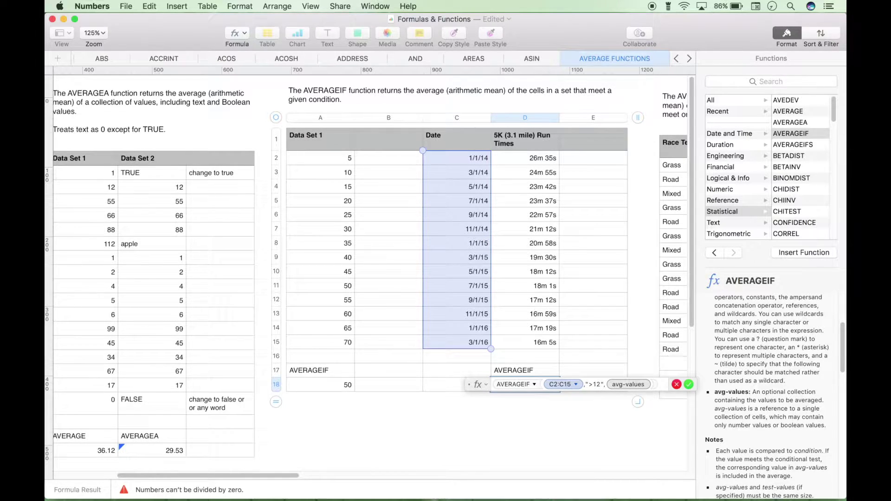
left_click(604, 385)
type("/31/")
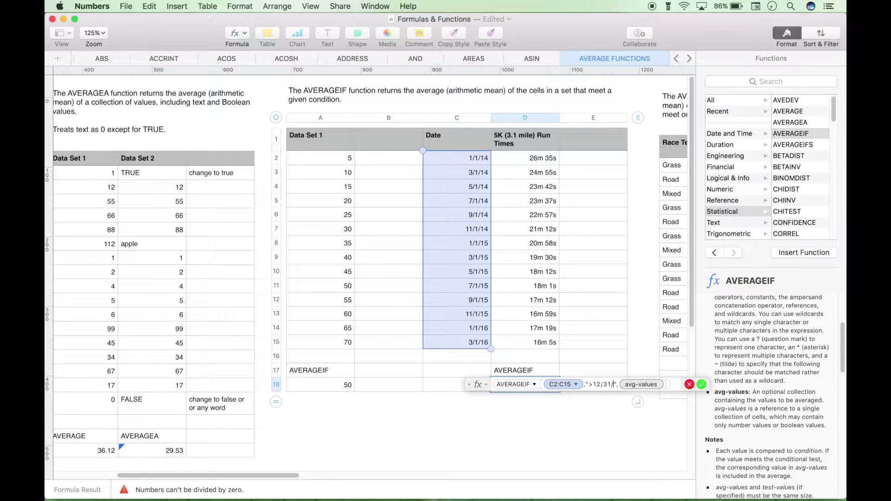
type("14")
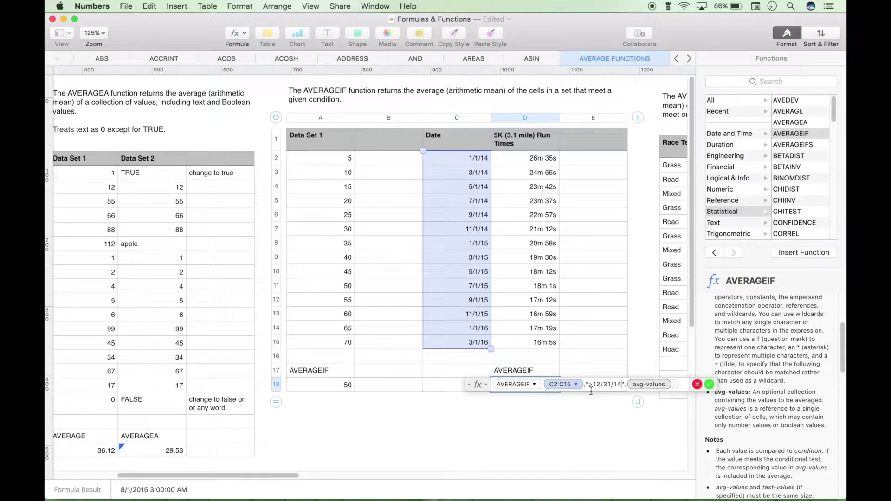
- Use the run times D2:D15 as the avg-values of the AVERAGEIF formula and accept it
left_click(642, 388)
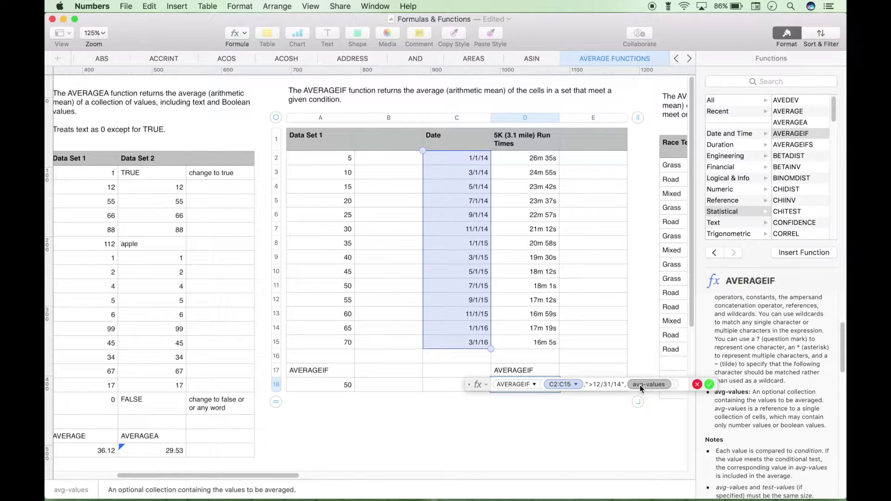
left_click_drag(534, 159, 547, 344)
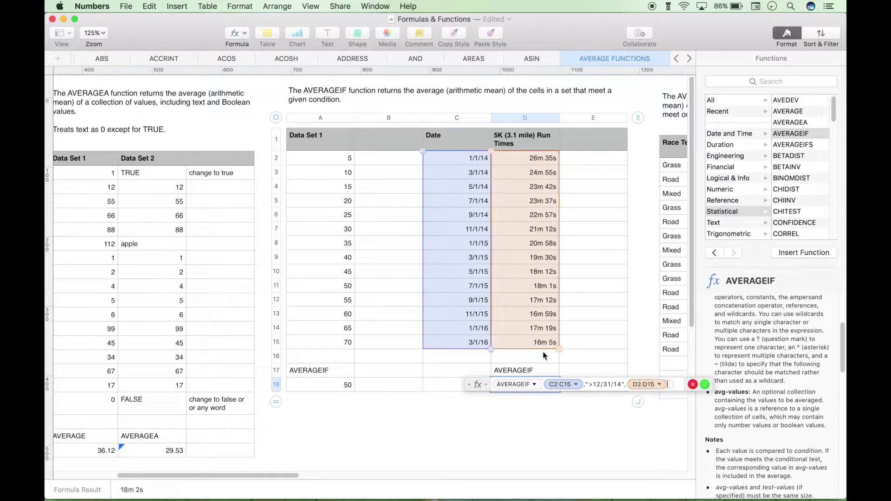
left_click(707, 385)
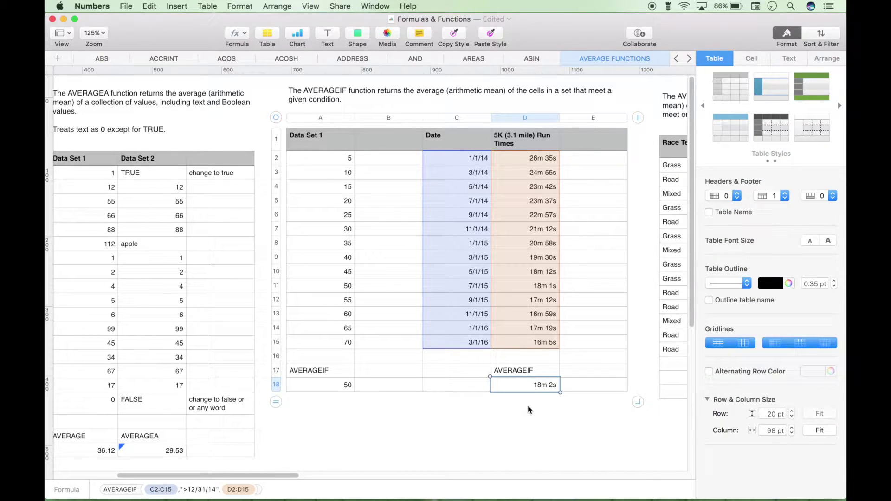
- Select C2:D7 to point out the 2014 dates and run times excluded by the condition, and recheck the formula in D18
left_click(576, 221)
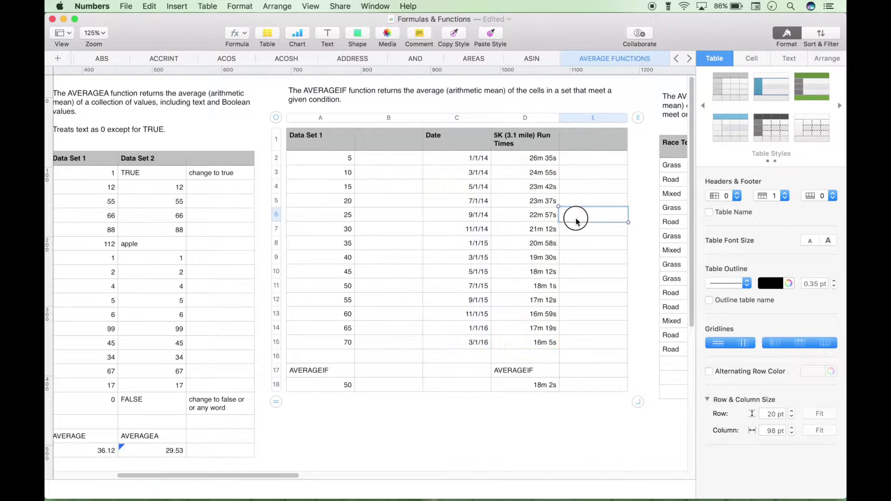
left_click(476, 231)
key("Up")
key("Up")
key("Up")
key("Up")
key("Up")
key("shift+Right")
key("shift+Down")
key("shift+Down")
key("shift+Down")
key("shift+Down")
key("shift+Down")
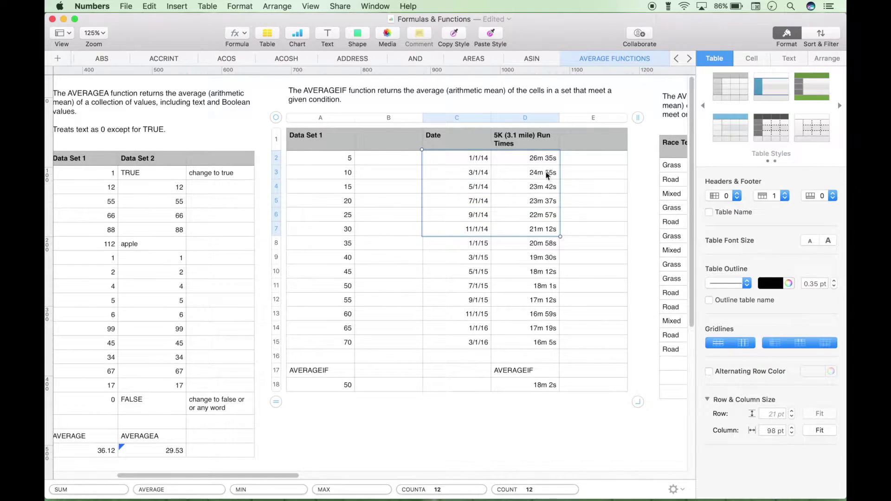
left_click(583, 390)
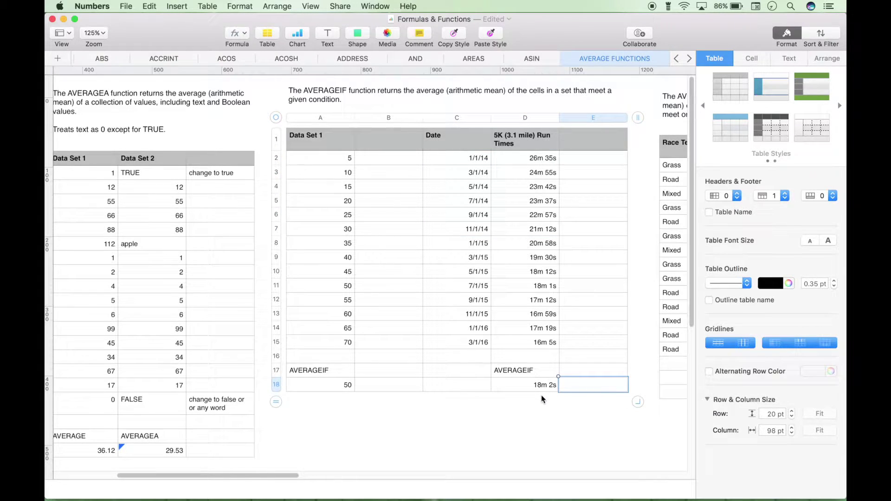
left_click(515, 389)
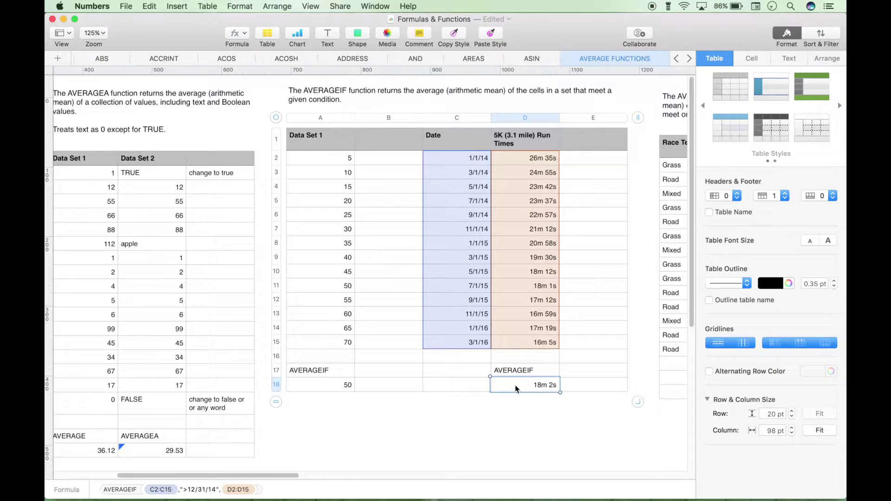
left_click(611, 300)
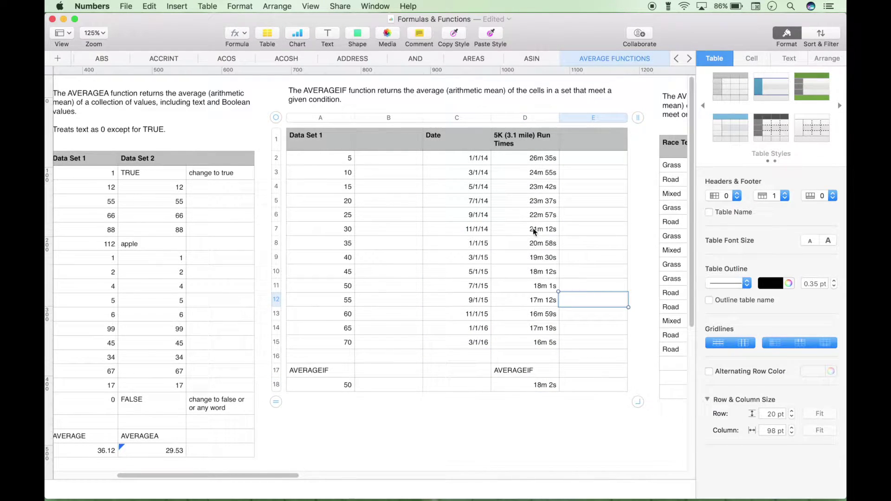
- Select the run times D8:D15 and check their quick-calculation average against the AVERAGEIF result in D18
left_click(525, 249)
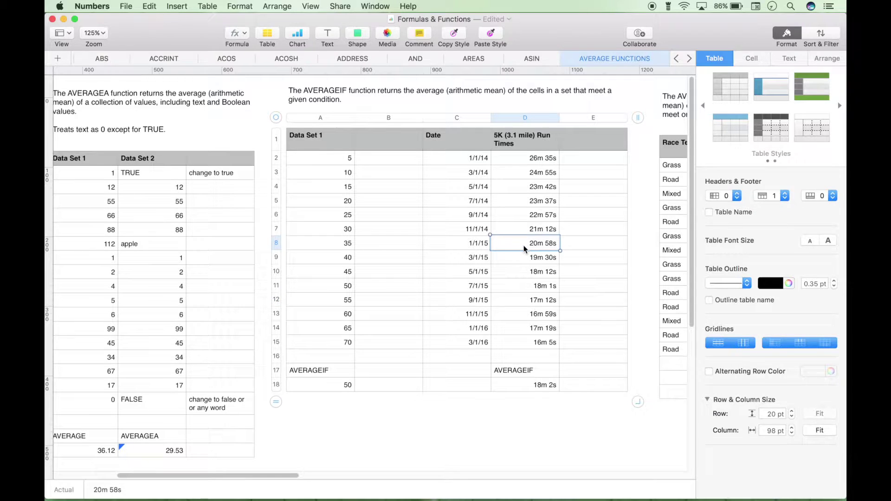
key("shift+Down")
key("shift+Down")
key("shift+Down")
key("shift+Down")
key("shift+Down")
key("shift+Down")
key("shift+Down")
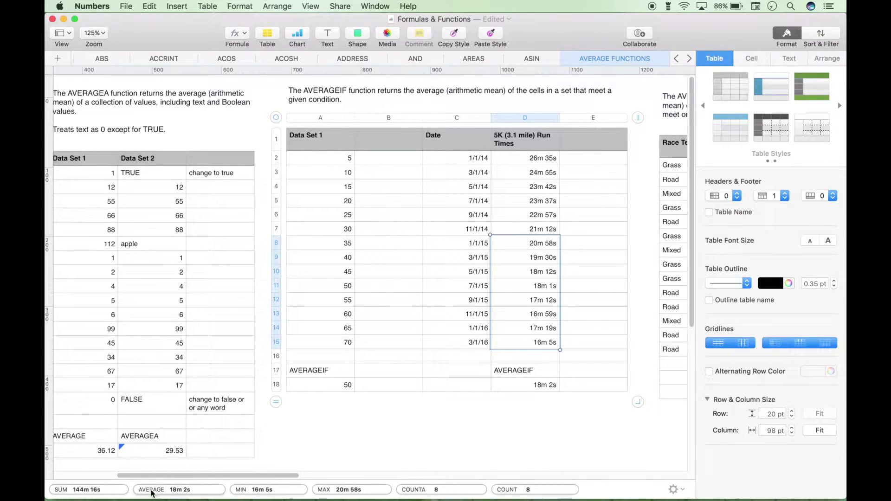
mouse_move(154, 496)
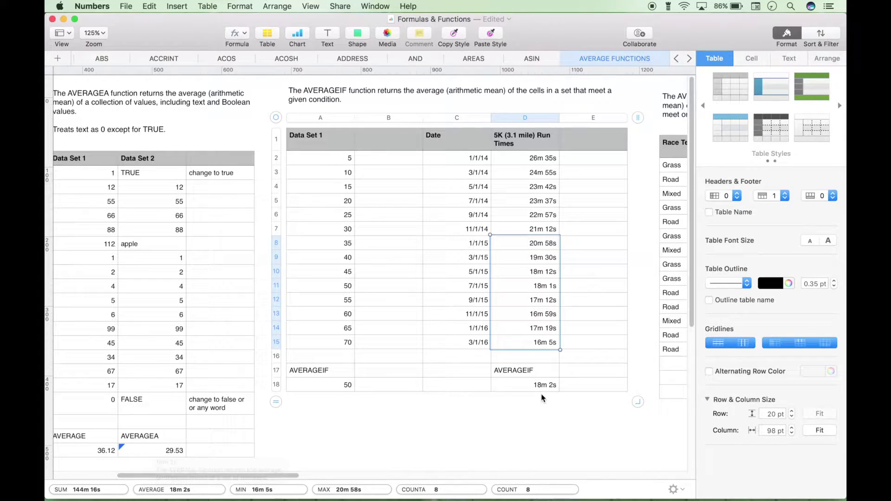
left_click(521, 389)
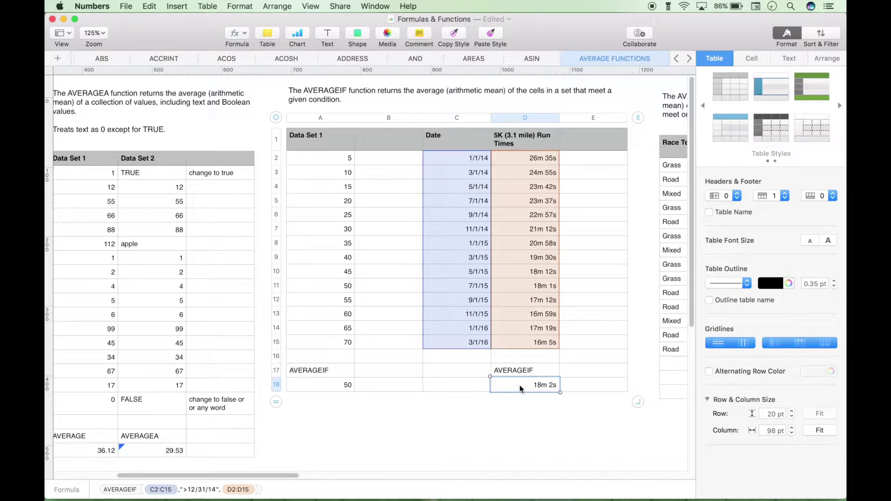
left_click(593, 391)
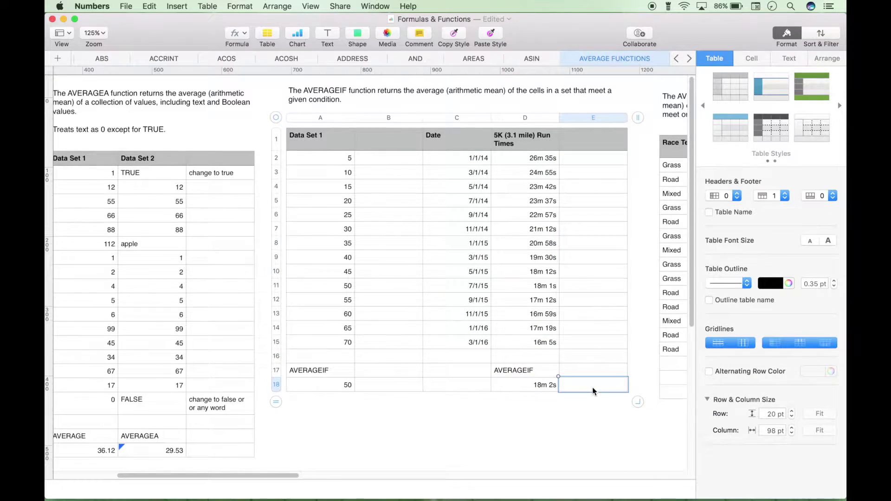
- Reopen the AVERAGEIF formula in D18 to review its arguments and accept it without changes
scroll(594, 391, "right", 3)
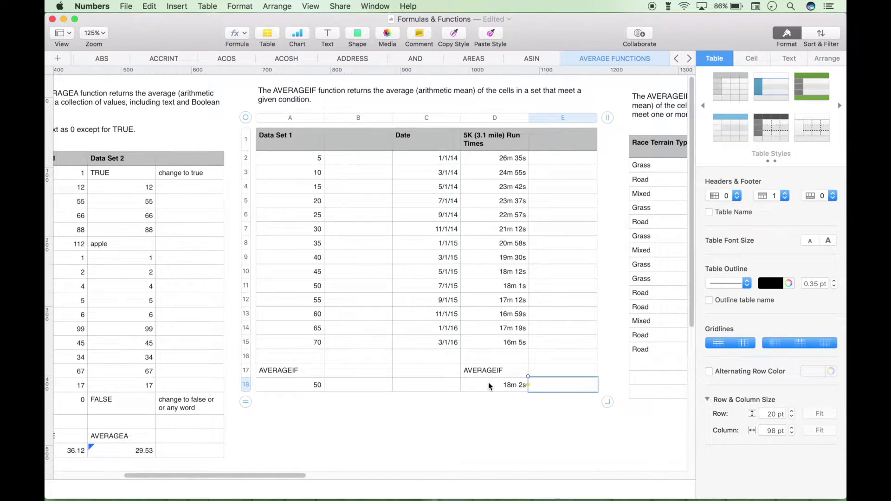
double_click(488, 385)
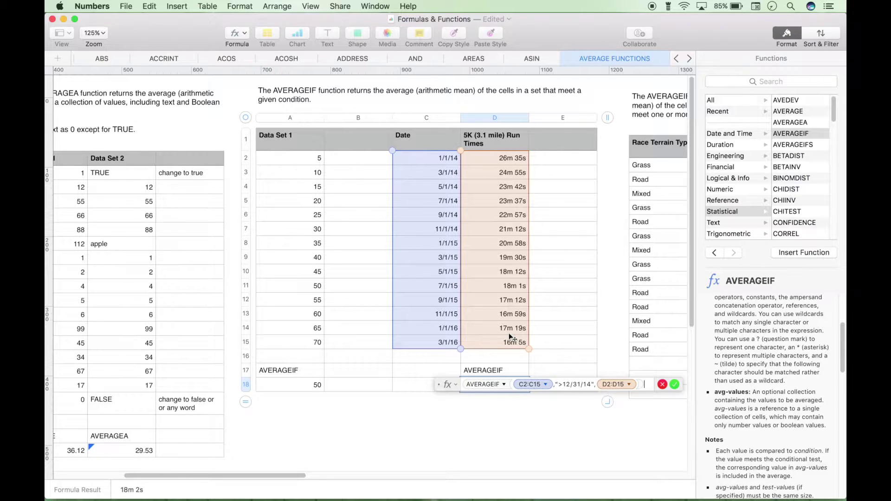
left_click(675, 385)
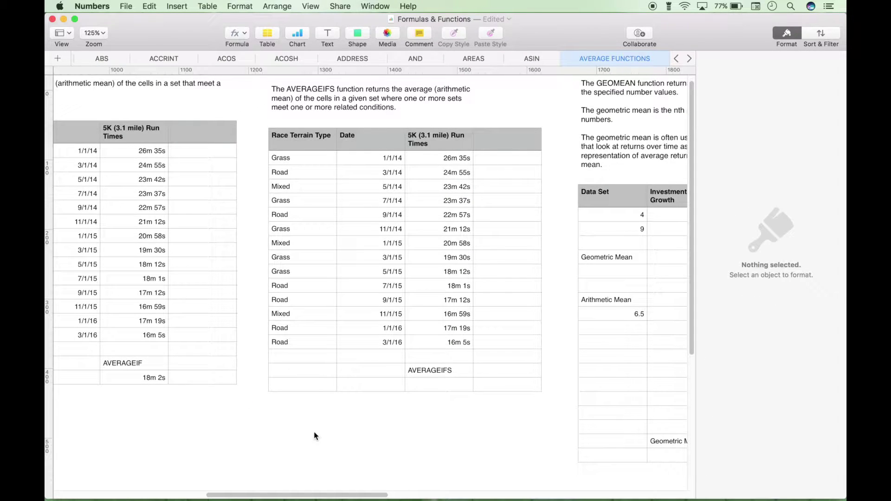
- Compare the AVERAGEIFS description and sample table with the neighbouring AVERAGEIF table
scroll(315, 434, "left", 10)
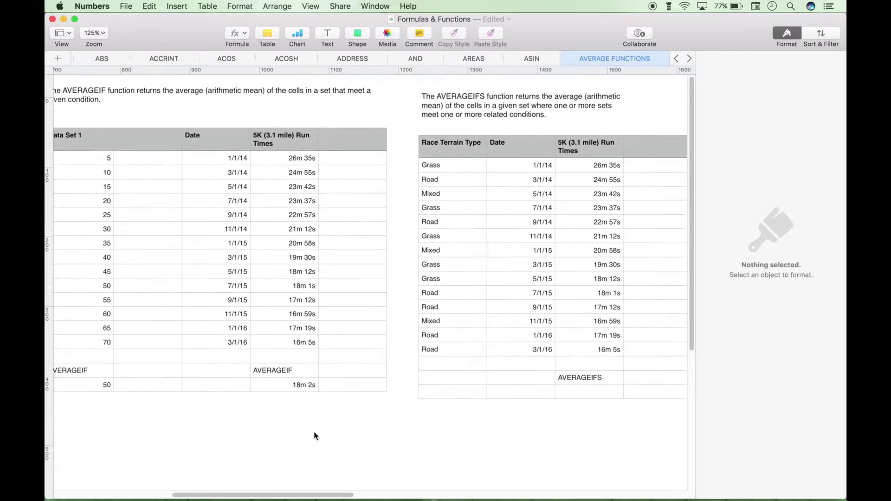
scroll(314, 435, "left", 3)
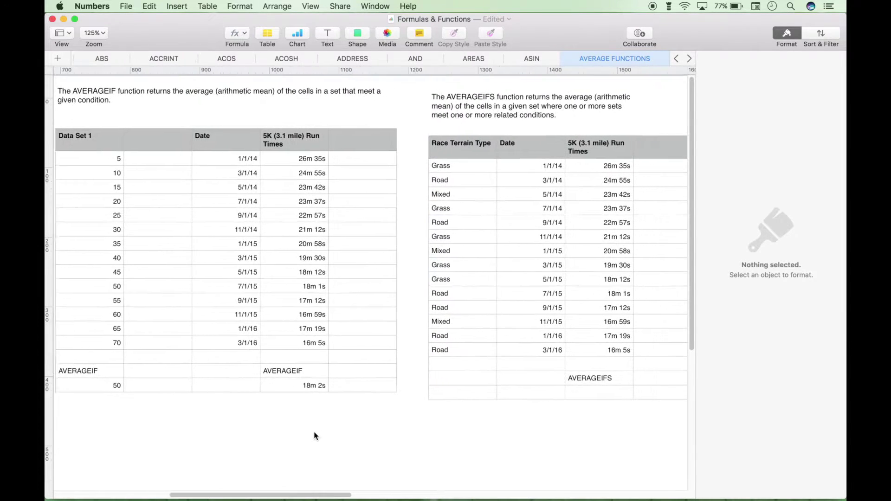
scroll(313, 435, "right", 3)
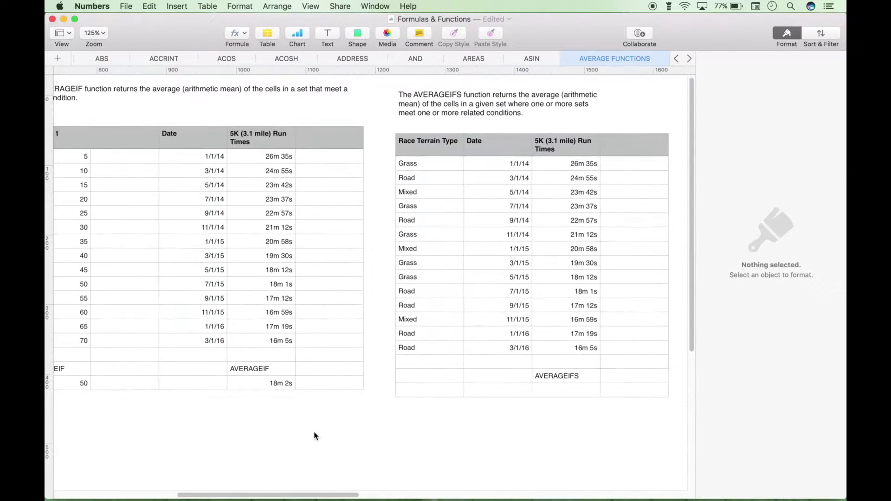
scroll(314, 435, "right", 6)
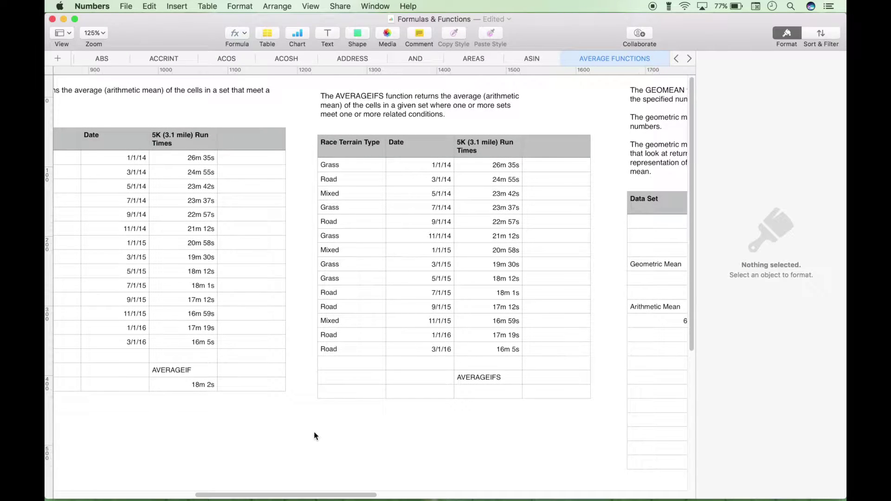
scroll(313, 435, "left", 10)
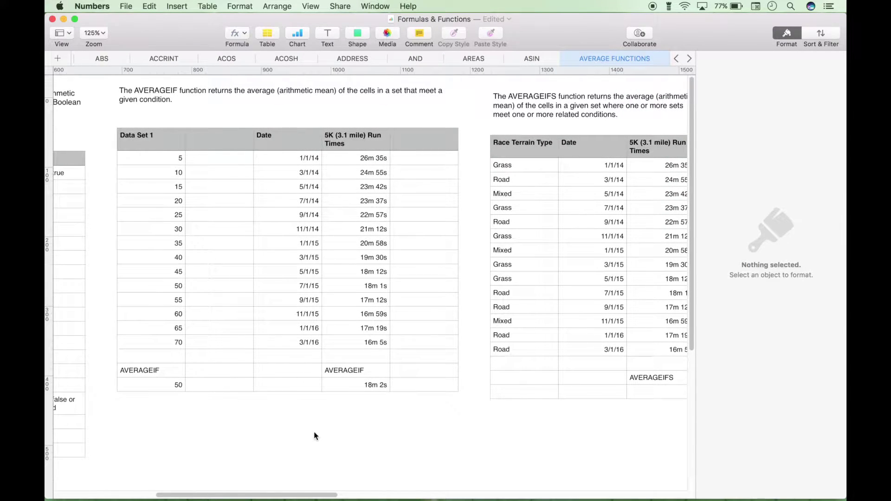
- Start an AVERAGEIFS formula in C18 of the race terrain table, using the run times C2:C15 as the avg-values
scroll(314, 432, "right", 10)
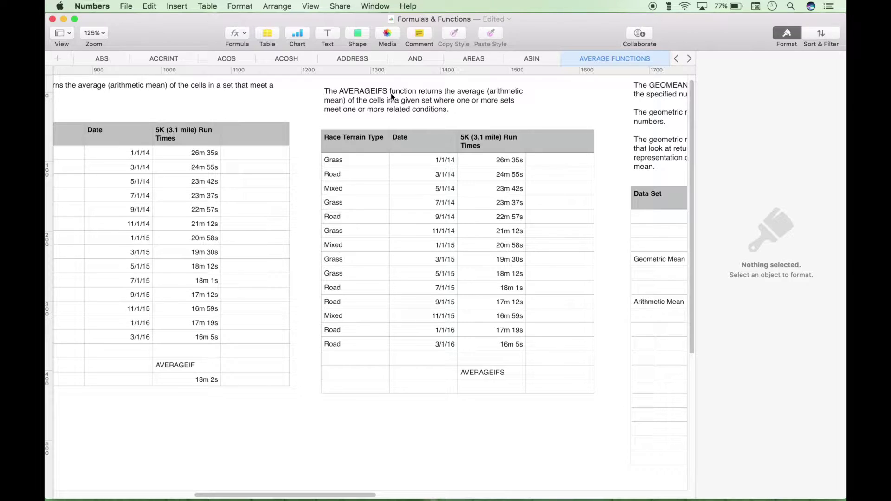
scroll(391, 96, "left", 3)
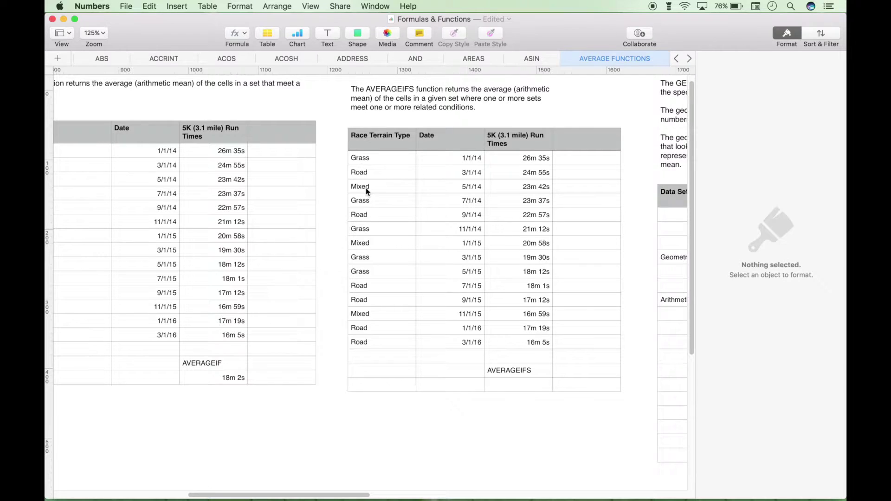
scroll(365, 188, "right", 2)
scroll(366, 188, "up", 1)
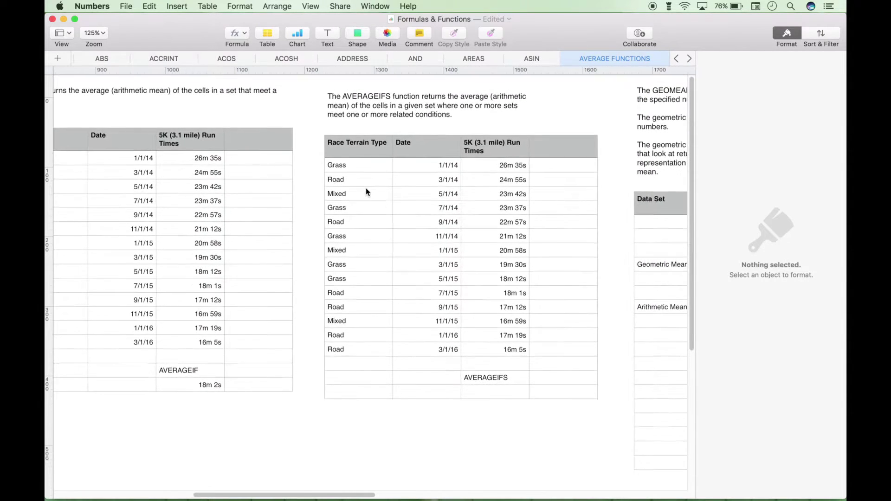
scroll(366, 188, "right", 4)
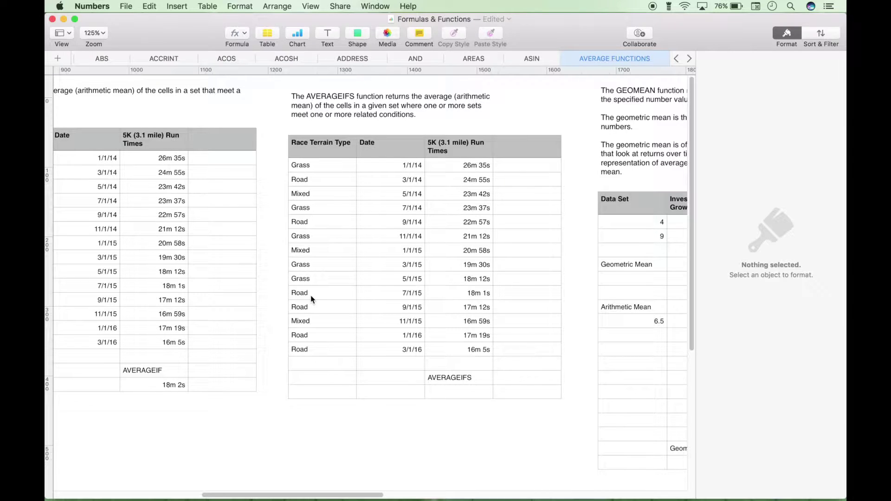
left_click(447, 396)
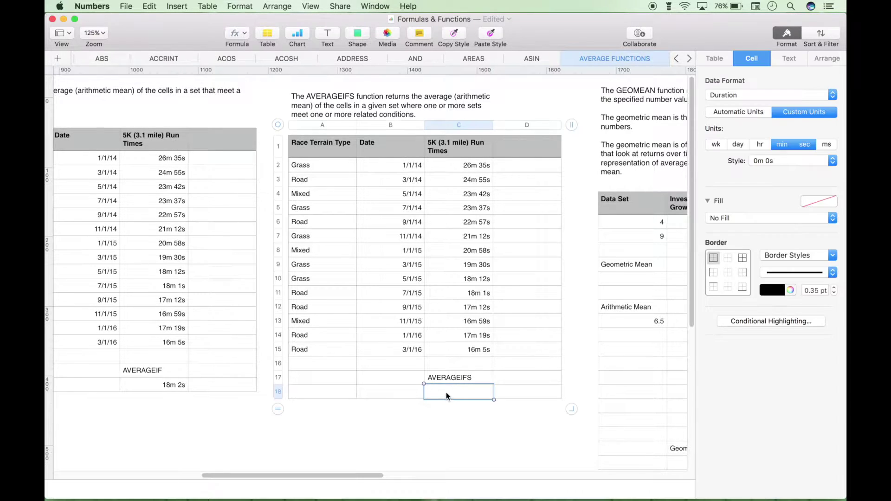
key("=")
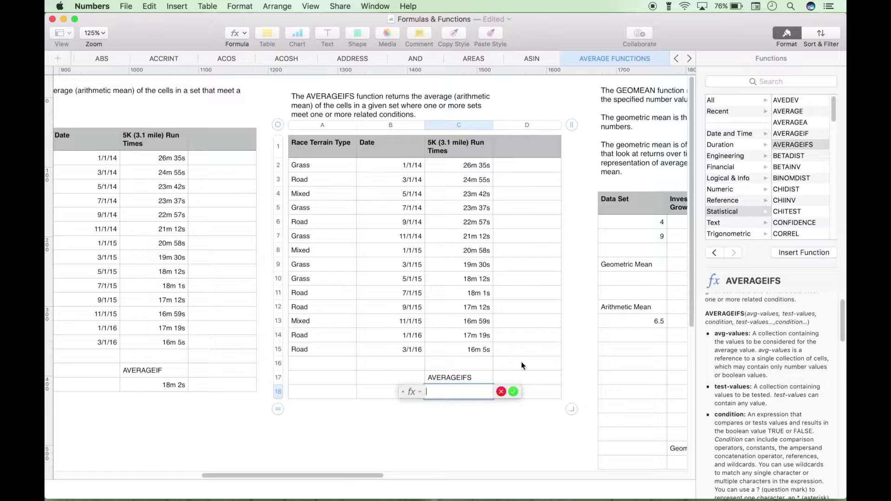
double_click(810, 152)
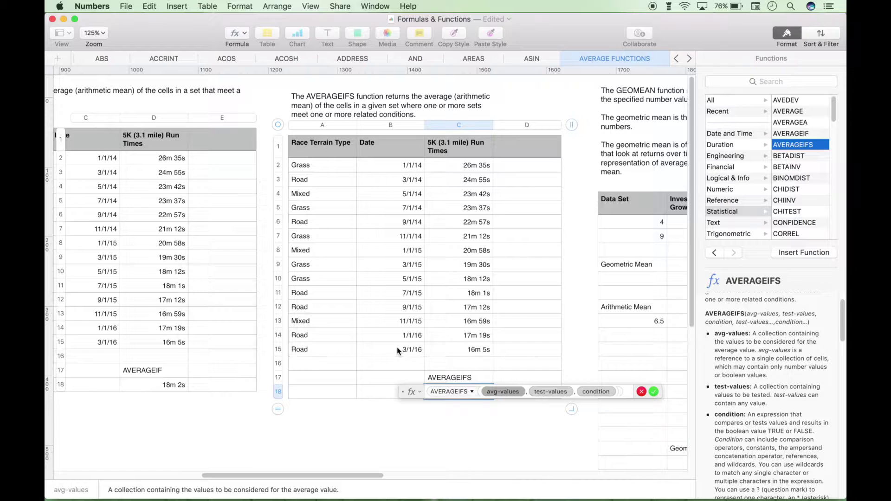
left_click(501, 394)
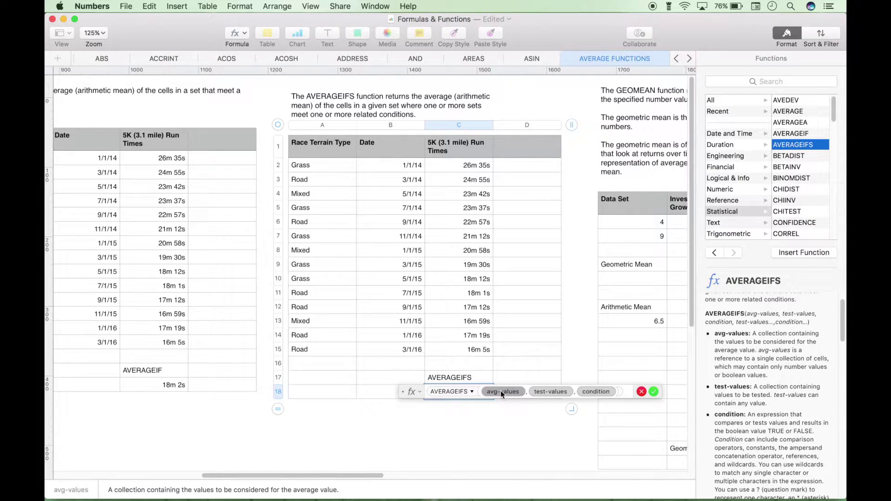
left_click(458, 168)
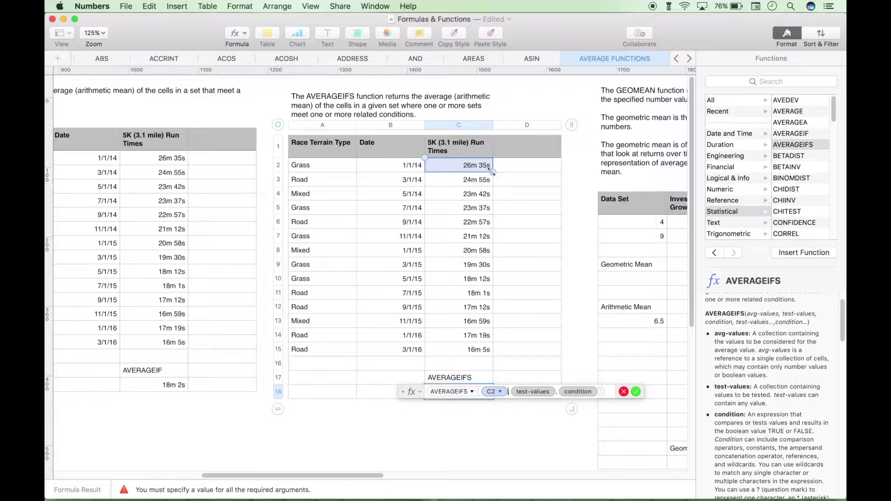
left_click_drag(493, 172, 497, 318)
left_click_drag(492, 350, 491, 349)
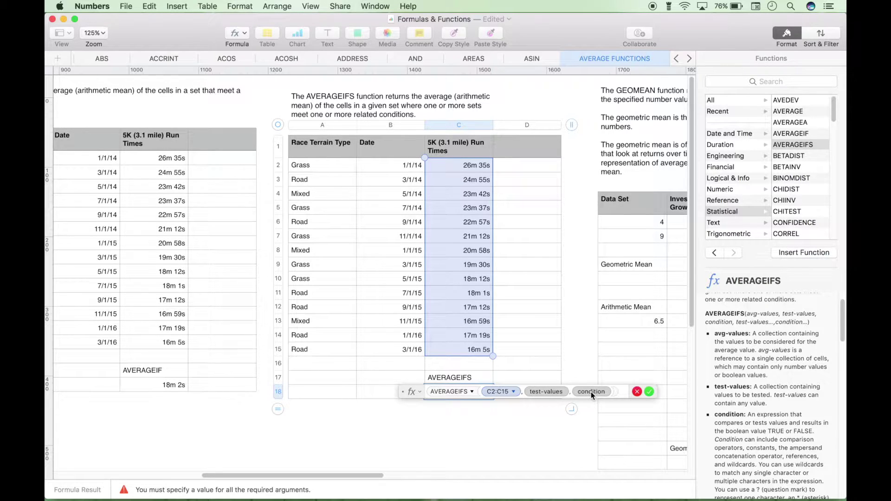
- Add the first test to the AVERAGEIFS formula: dates B2:B15 with the condition ">12/31/14"
left_click(542, 391)
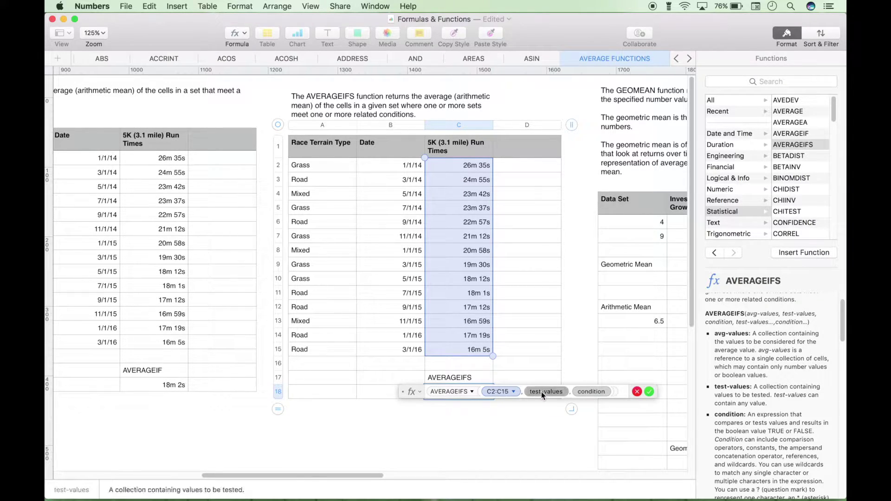
left_click(406, 168)
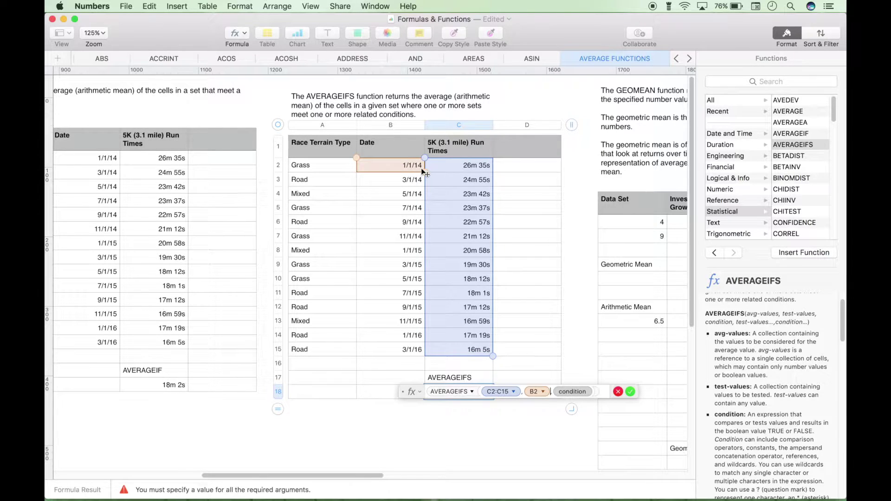
left_click_drag(423, 174, 415, 352)
left_click(586, 392)
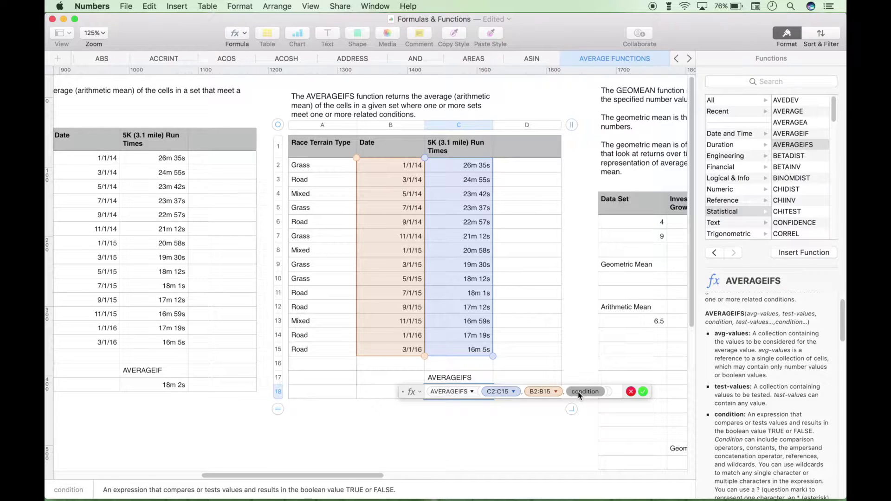
type("\"\"")
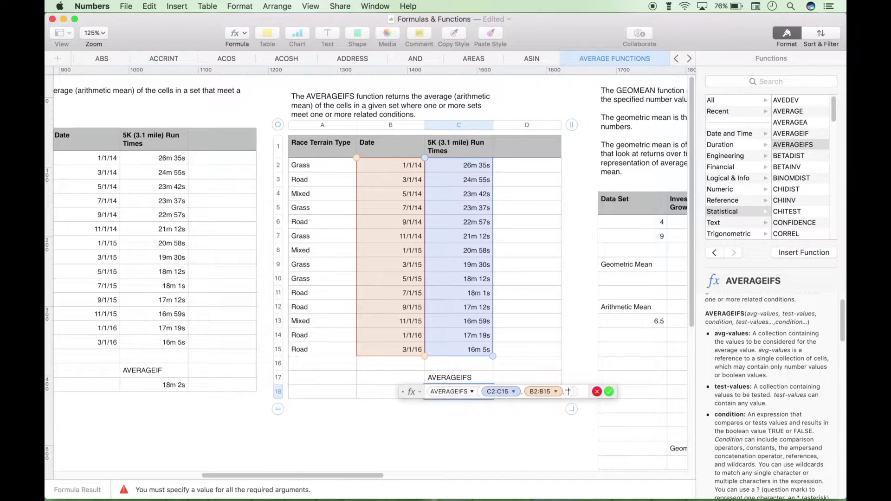
type(">")
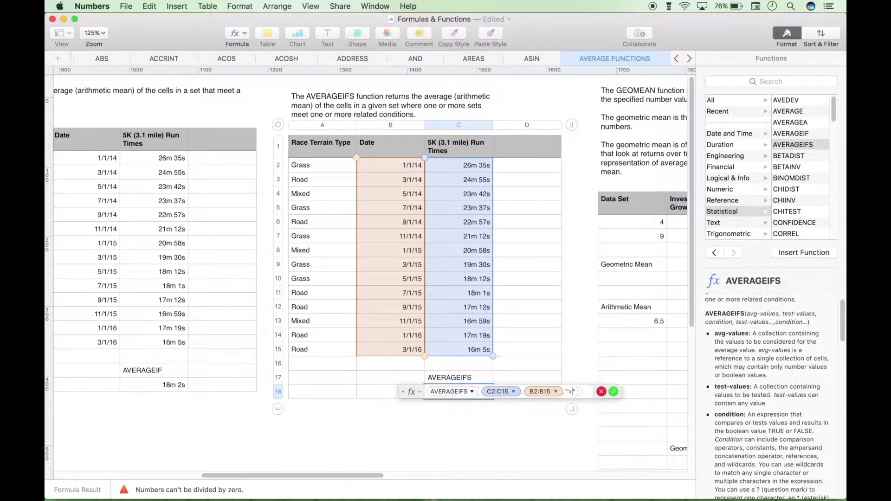
type("12")
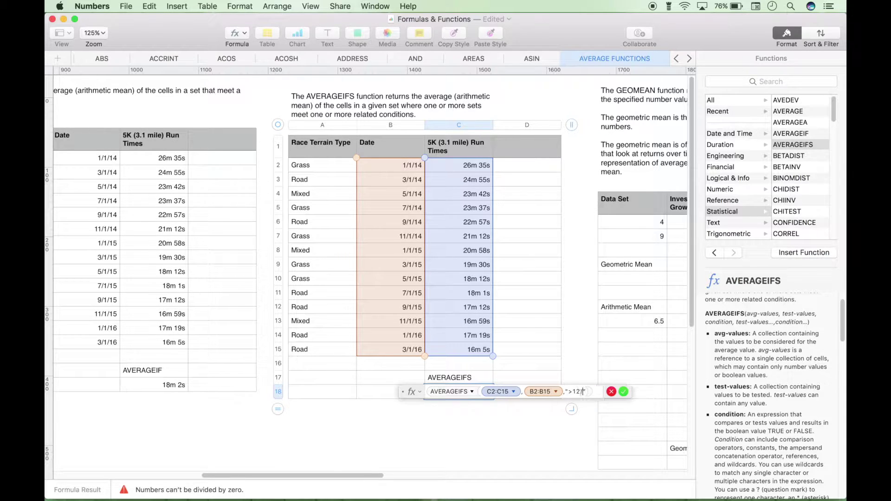
type("/31/1")
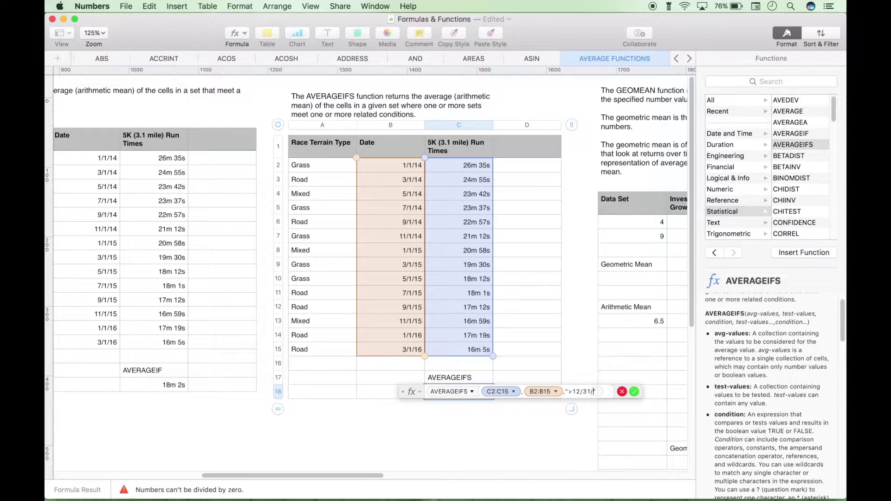
type("4")
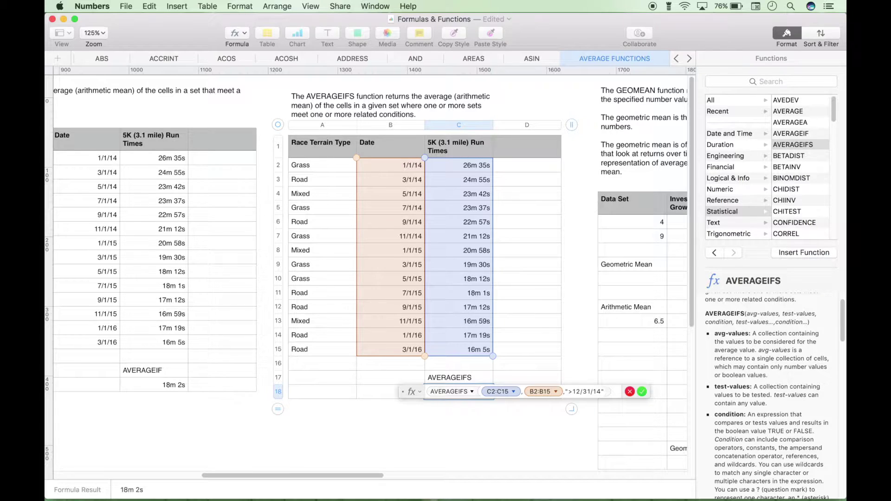
- Add a second test to the formula: terrain types A2:A15 with the condition "=Road"
type(",")
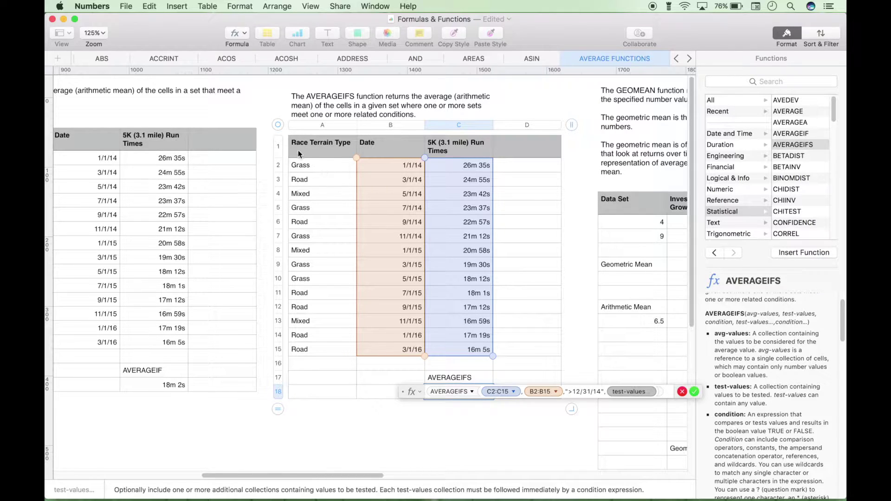
left_click(321, 166)
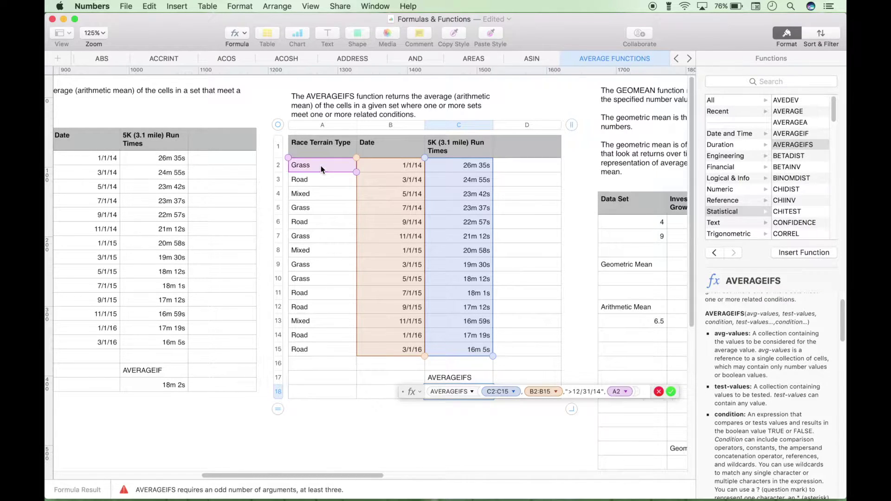
left_click_drag(356, 172, 344, 355)
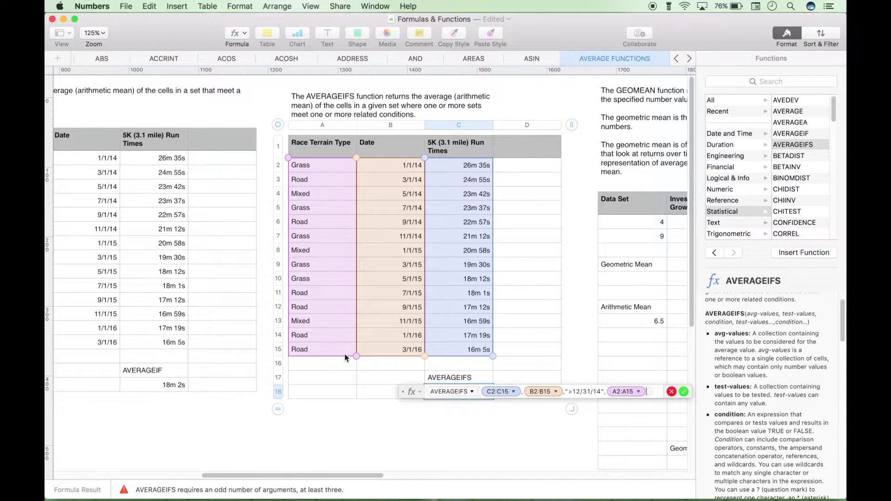
type(",")
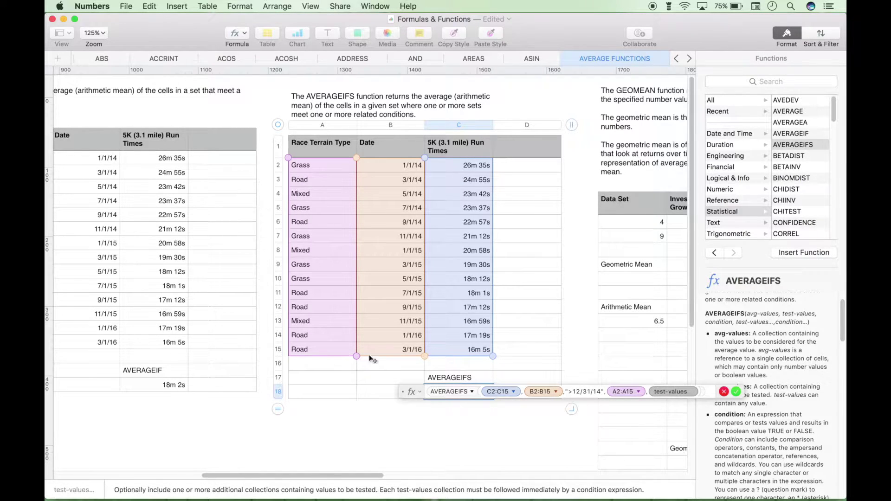
left_click(662, 390)
type("\"\"")
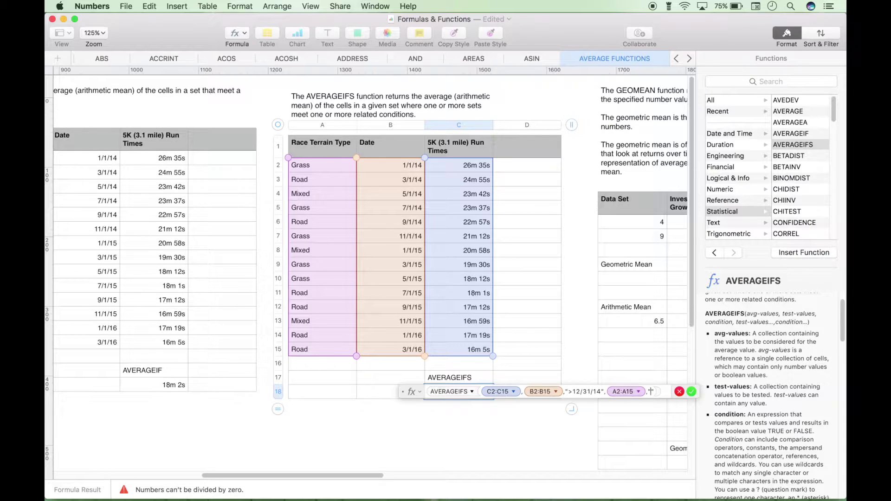
type("=Roa")
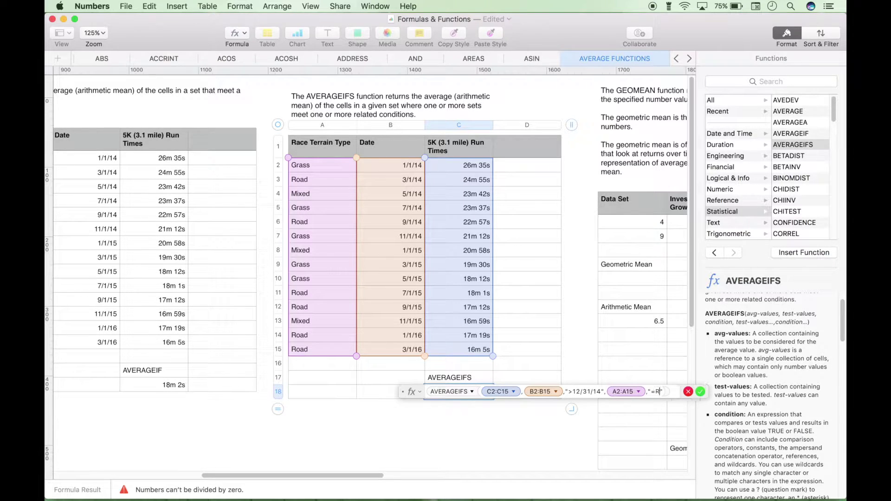
type("d")
- Remove the equals sign from the terrain condition so it reads "Road", and accept the formula
key("Left")
key("Left")
key("Left")
key("Left")
key("BackSpace")
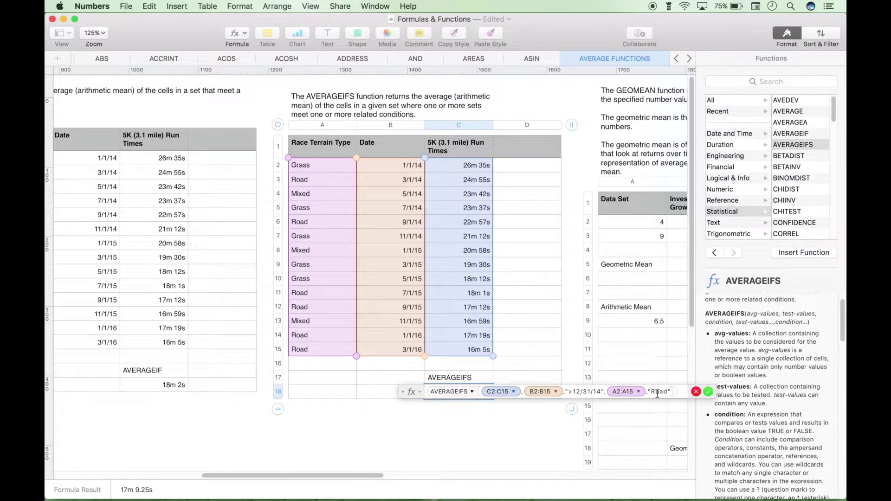
left_click(708, 392)
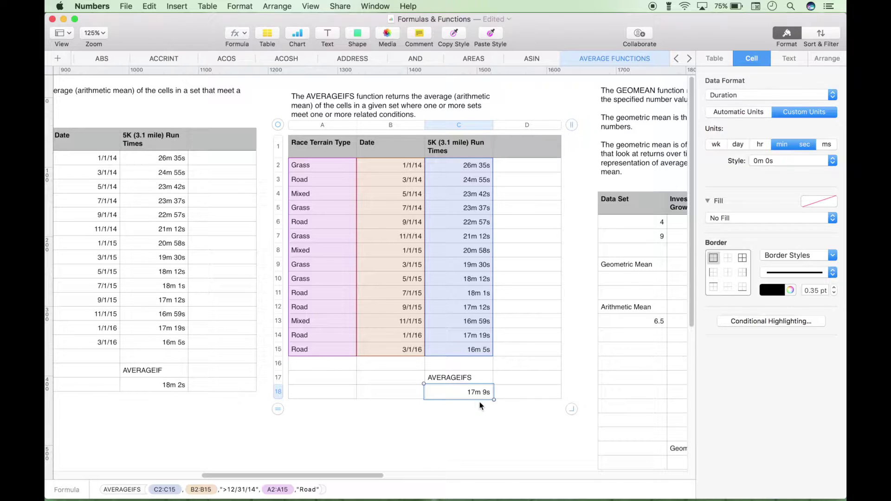
- Step down the Date column from B2 to B8 to trace which rows fall after 12/31/14
left_click(528, 398)
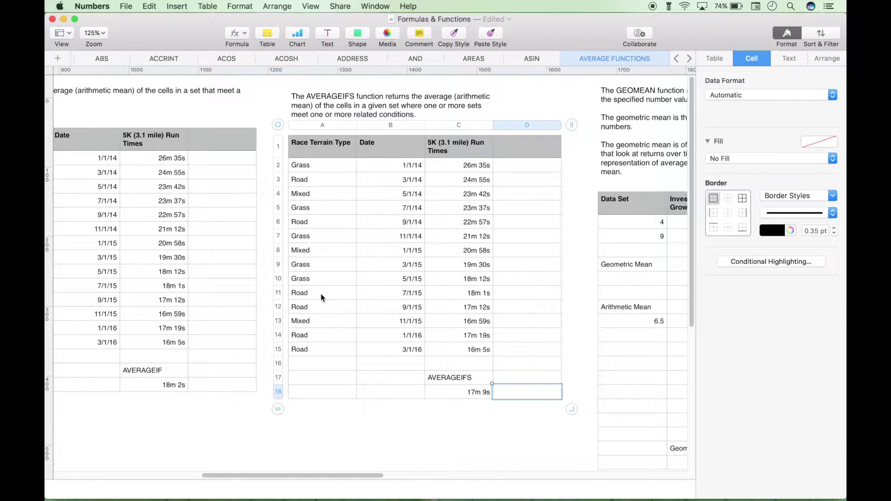
left_click(409, 171)
key("Down")
key("Down")
key("Down")
key("Down")
key("Down")
key("Down")
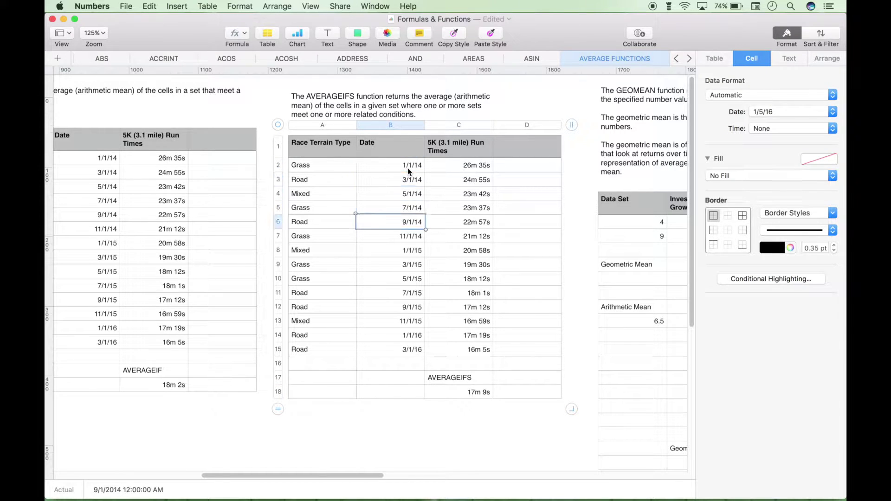
- Select the Road run times C11, C12, C14 and C15 and compare their quick-calculation average with the AVERAGEIFS result in C18
key("Right")
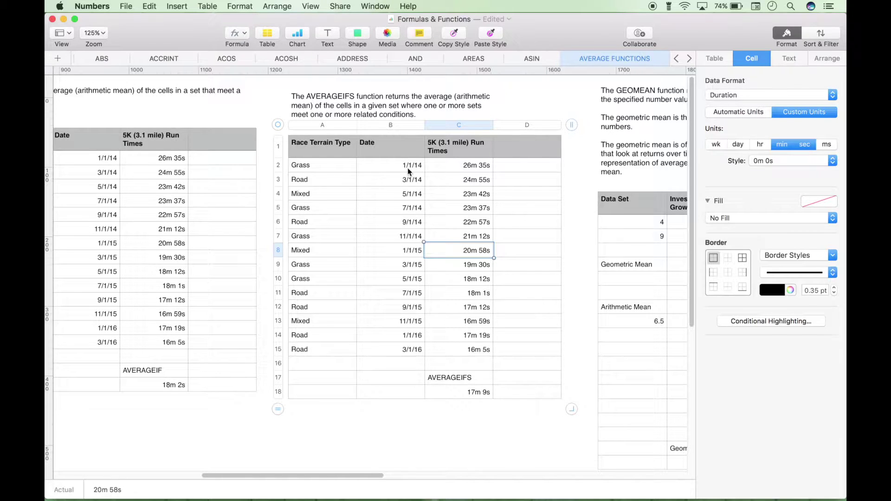
key("Down")
key("Down")
key("Down")
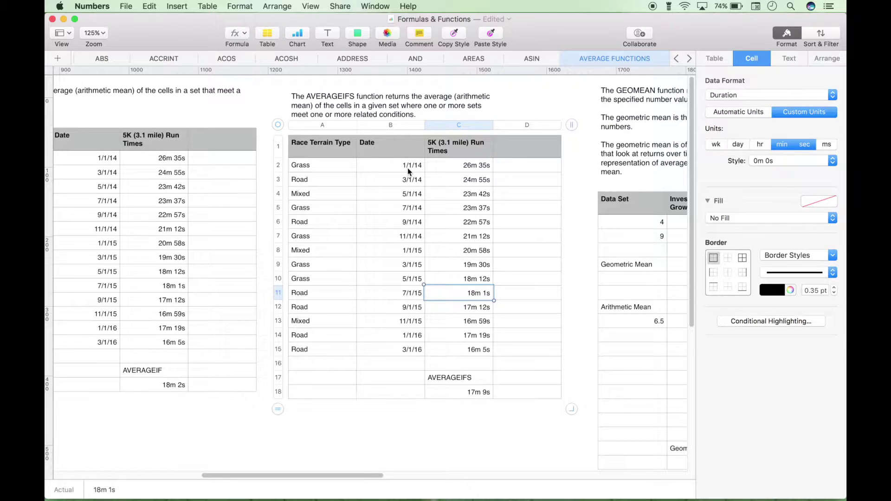
key("shift+Down")
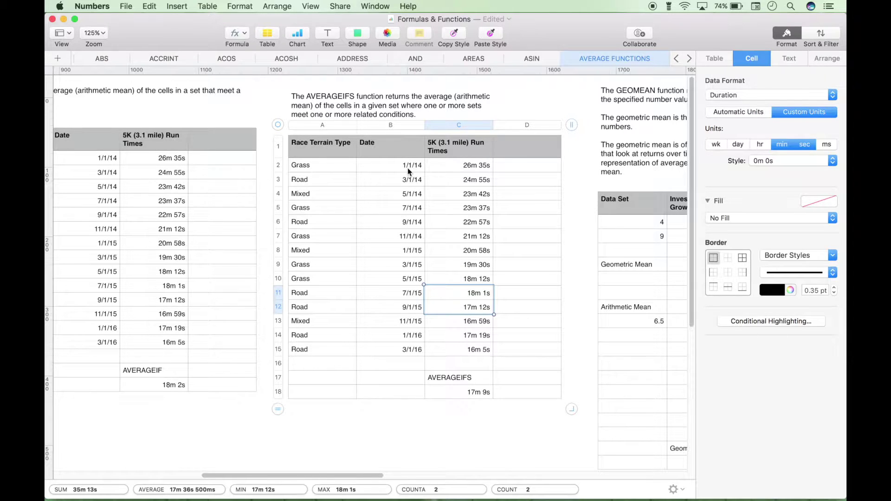
left_click(459, 335, "super")
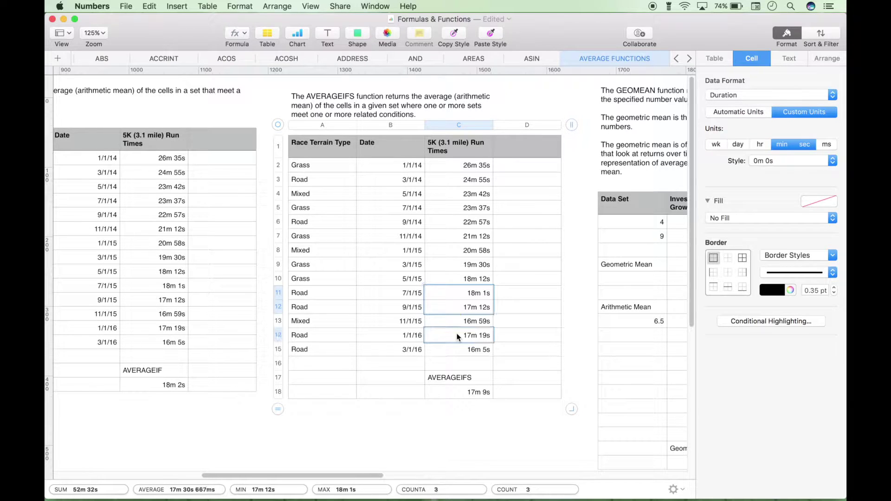
left_click(450, 347, "shift")
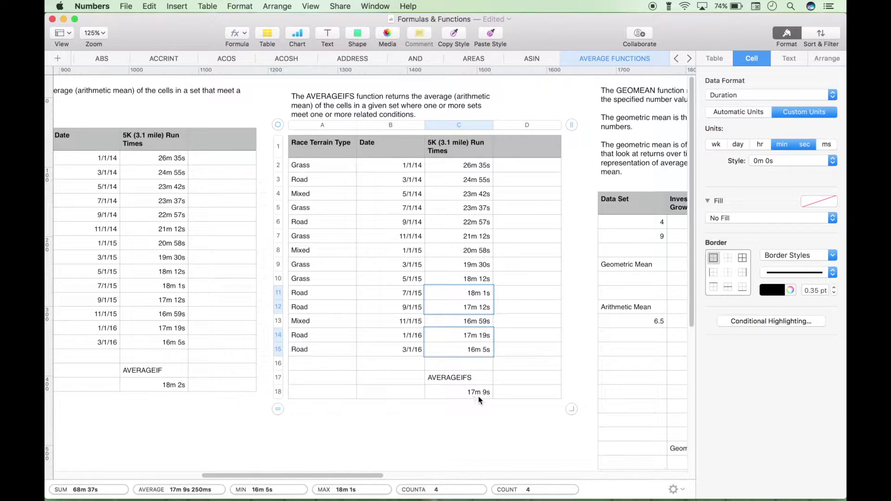
- Deselect the race terrain table and bring the GEOMEAN description and its sample table into view
left_click(479, 432)
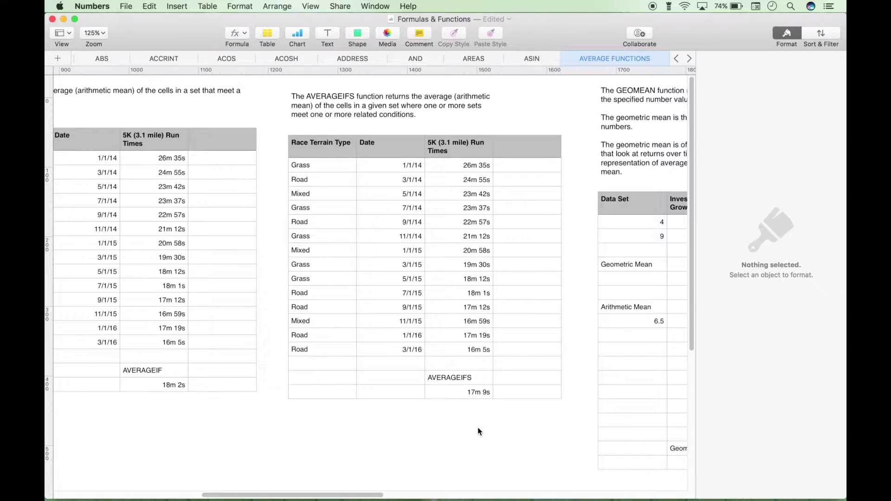
scroll(479, 432, "right", 5)
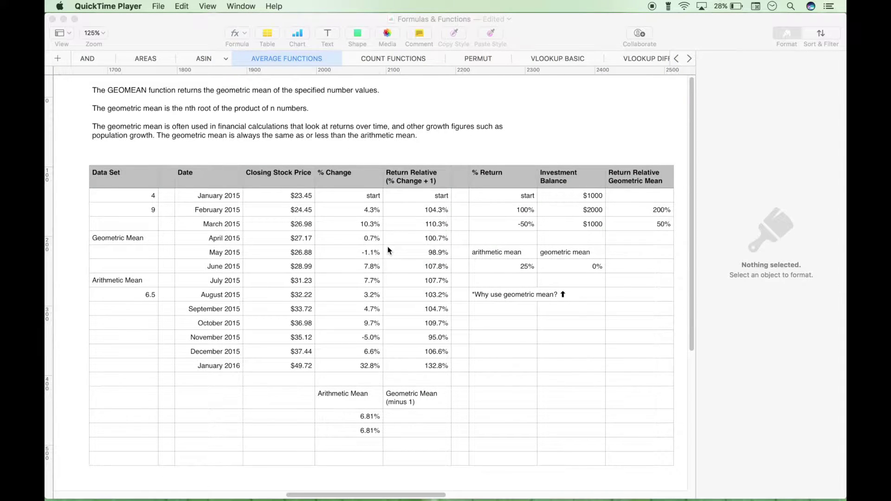
- Enter the sample numbers 2 and 3 in cells A11 and A12 of the Data Set column
scroll(388, 247, "right", 2)
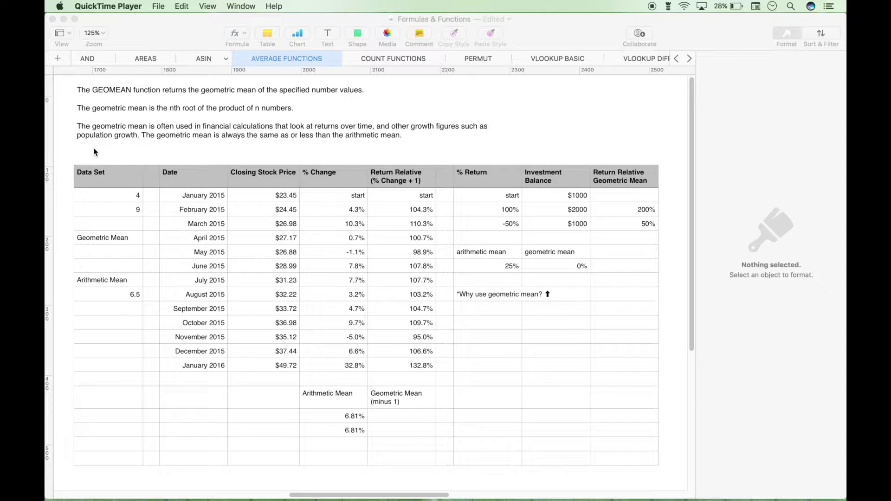
left_click(108, 252)
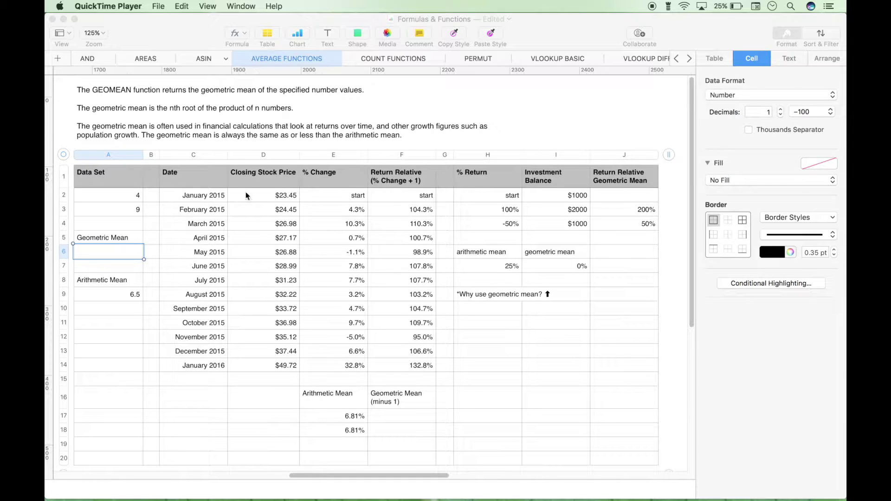
left_click(126, 322)
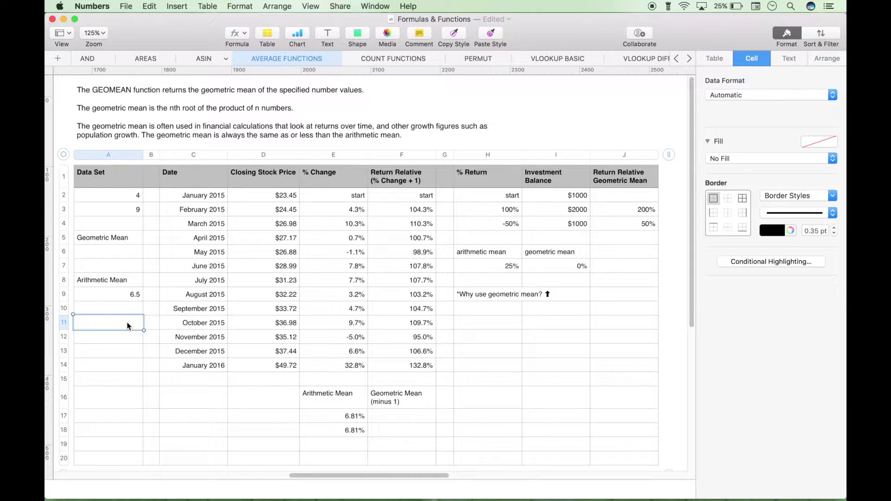
type("2")
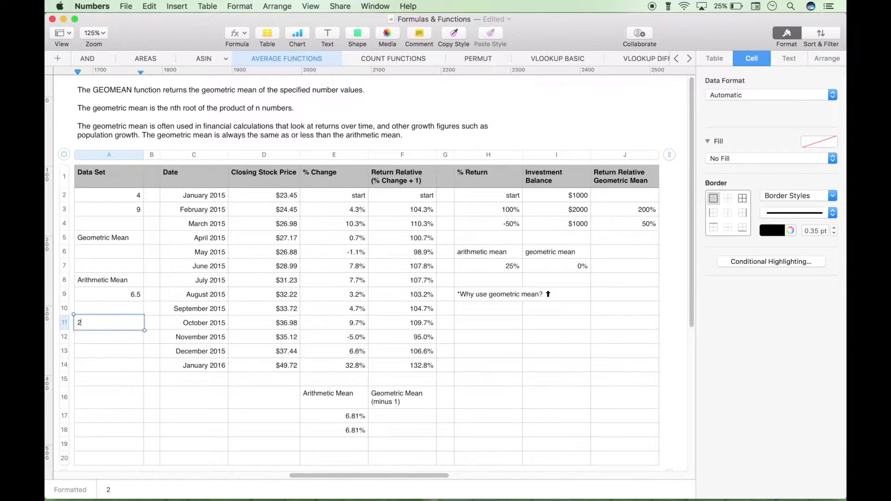
key("Return")
type("3")
key("Return")
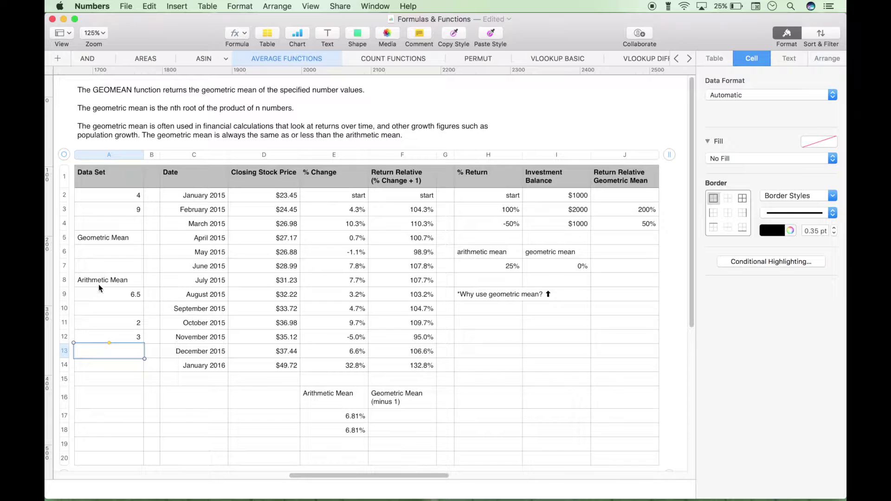
- Extend the sample numbers in the Data Set column with 4 in A13 and 4 in A14
left_click(130, 328)
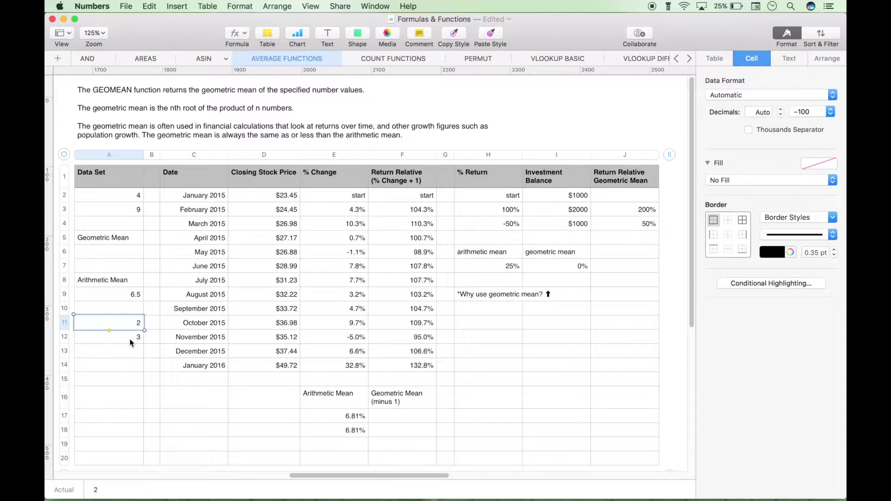
key("Down")
key("Down")
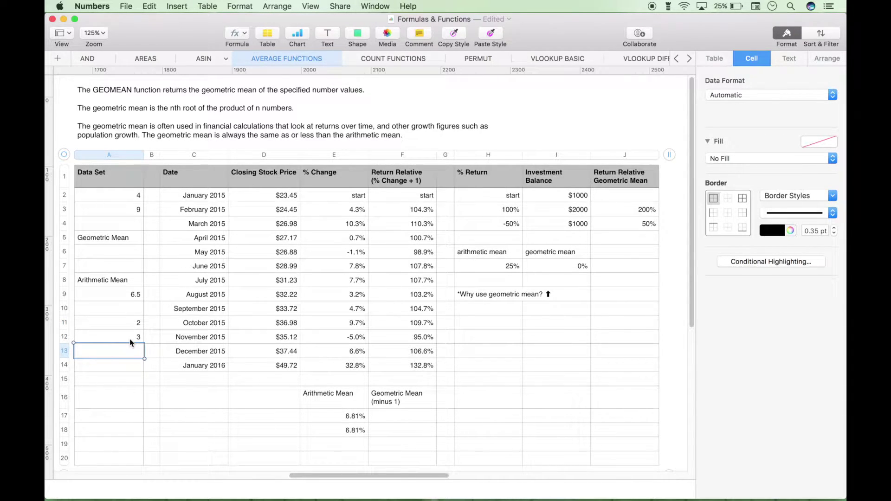
type("4")
key("Return")
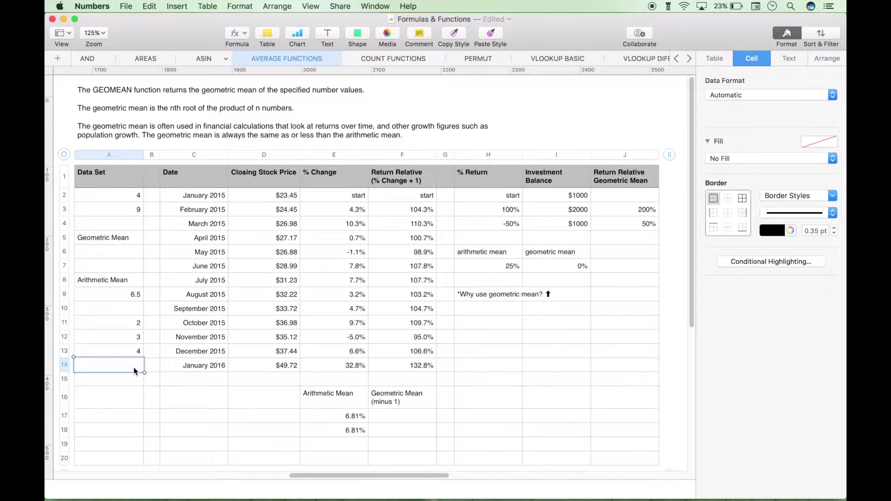
type("4")
key("Return")
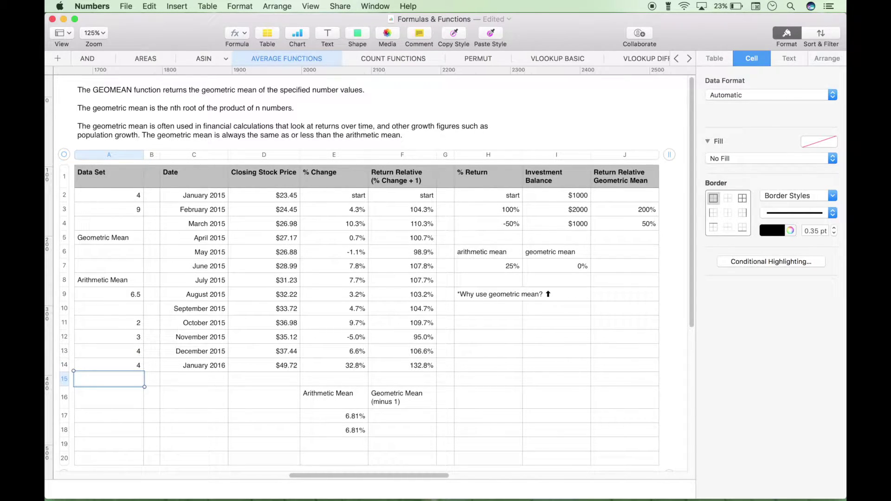
- Replace the value in A14 with 76 and enter 34 in A15
left_click(109, 365)
type("76")
key("Return")
type("34")
key("Return")
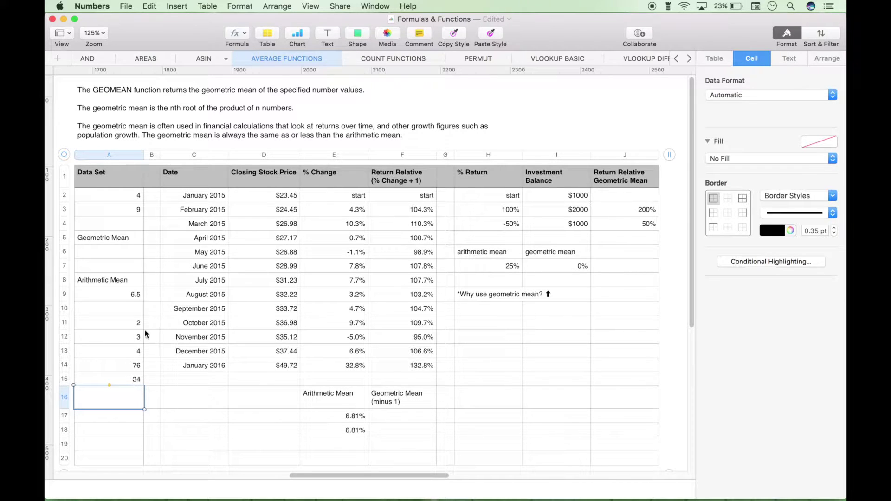
- Switch to Calculator, multiply 4 by 9 and take the square root of the product
left_click(138, 380)
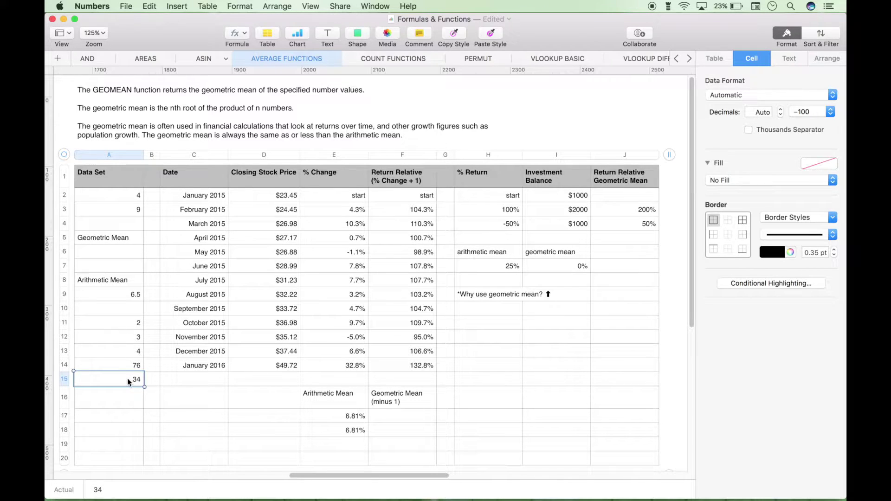
mouse_move(412, 485)
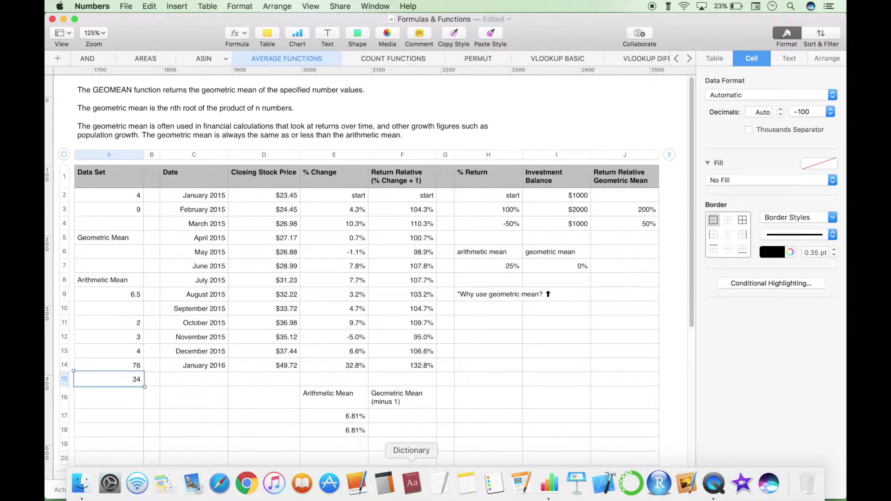
left_click(386, 485)
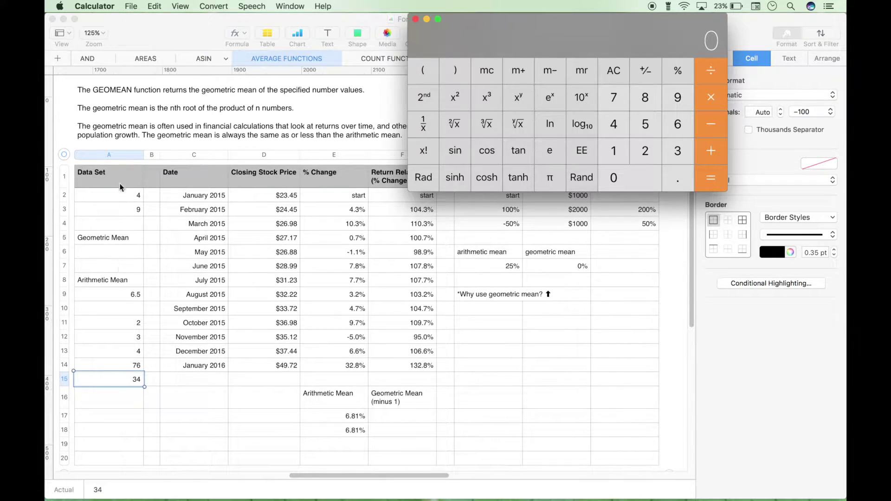
left_click(617, 128)
left_click(711, 97)
left_click(678, 103)
left_click(706, 181)
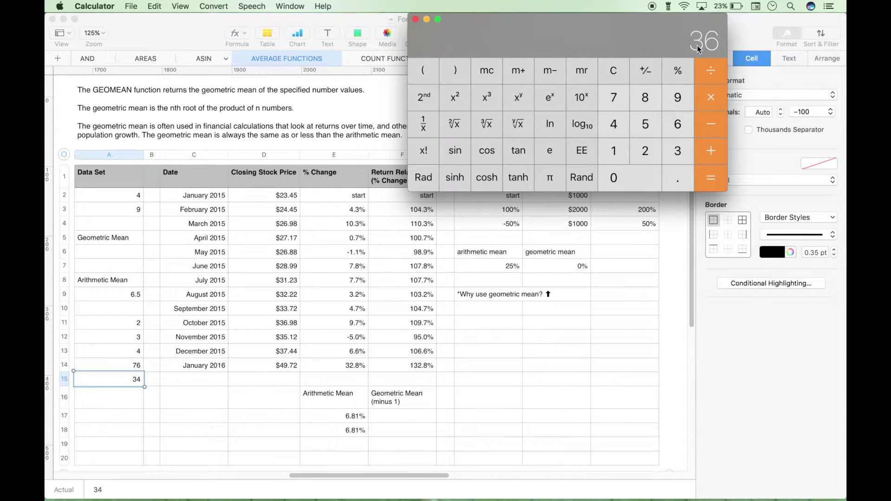
left_click(454, 124)
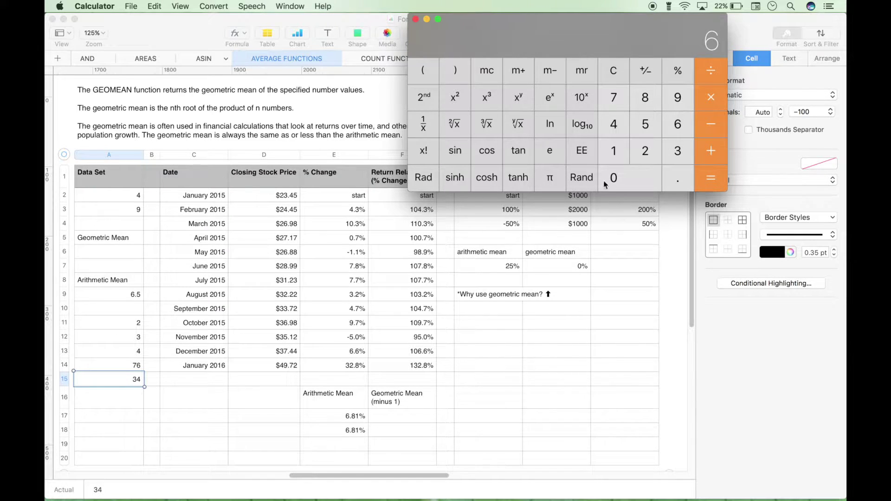
- Calculate the geometric mean of A2:A3 in cell A6 with the GEOMEAN function
left_click(118, 251)
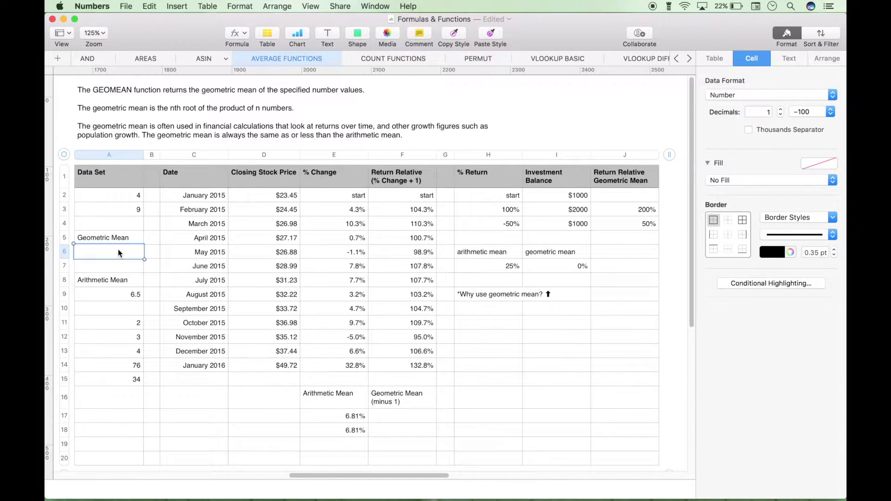
type("=geo")
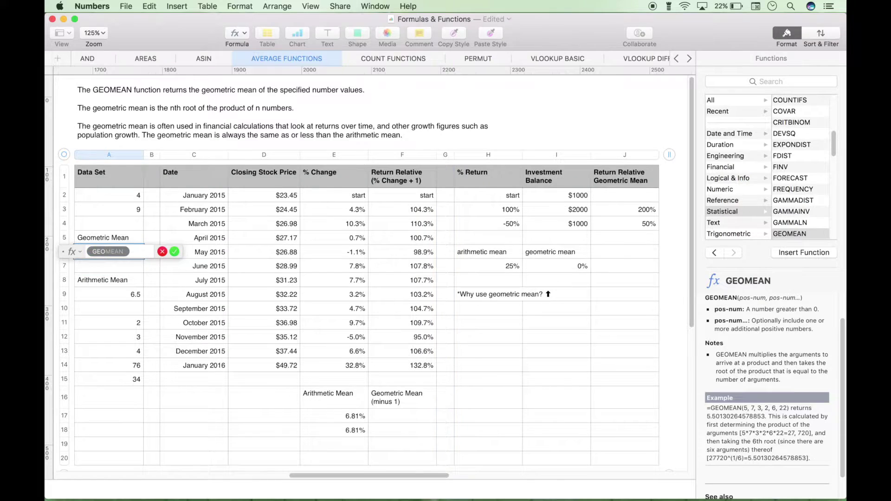
key("Return")
left_click(118, 196)
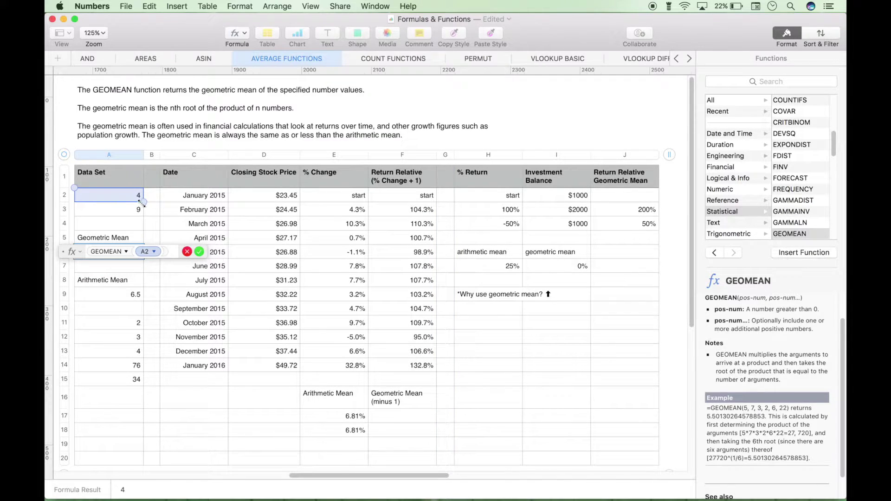
left_click_drag(142, 202, 142, 210)
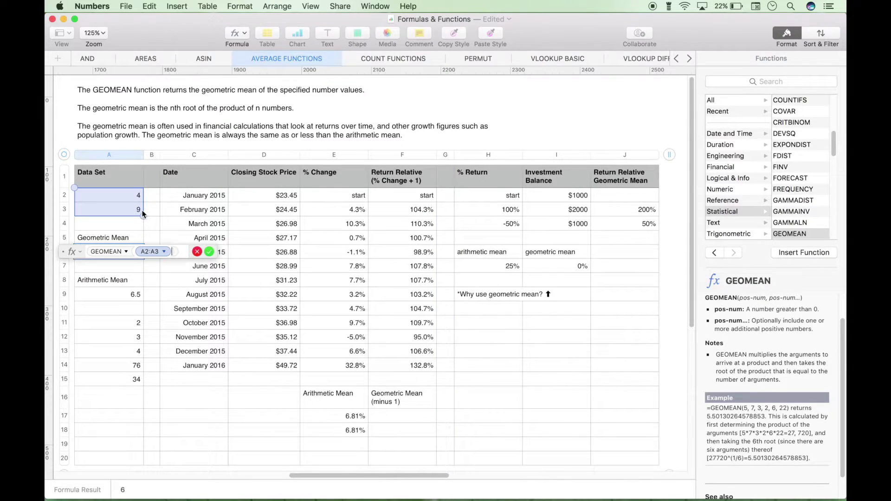
key("Return")
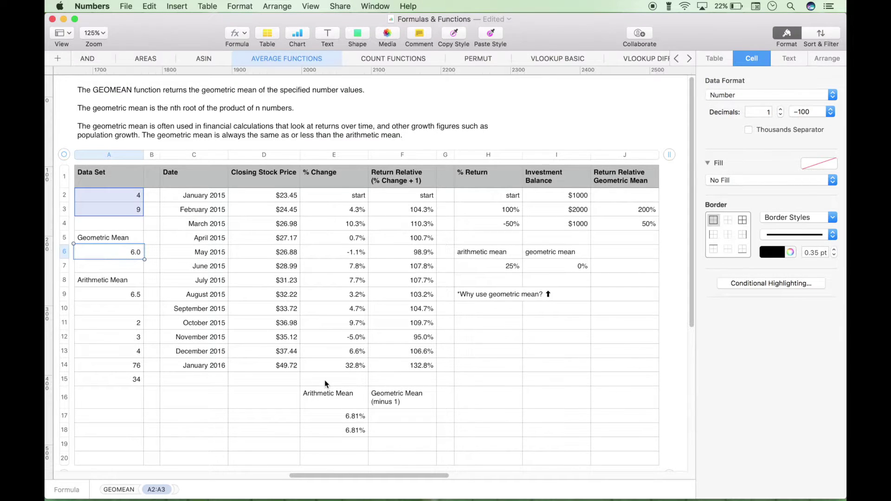
- Bring Calculator back to the front, dismiss it and return to the sample numbers in the Data Set column of the spreadsheet
key("ctrl+Up")
left_click(758, 73)
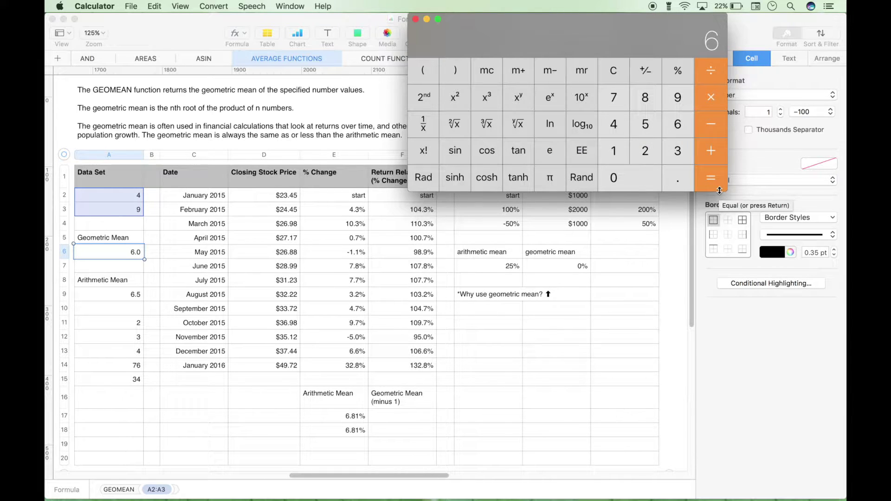
left_click(109, 6)
left_click(121, 75)
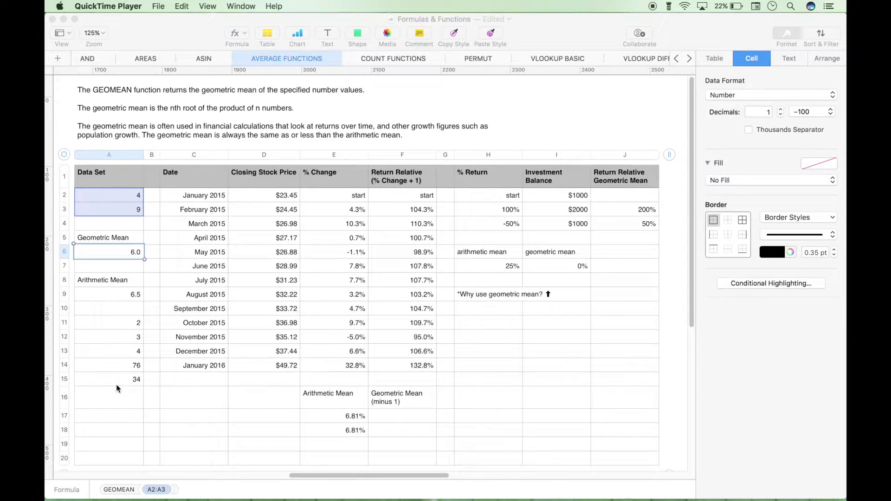
left_click(117, 400)
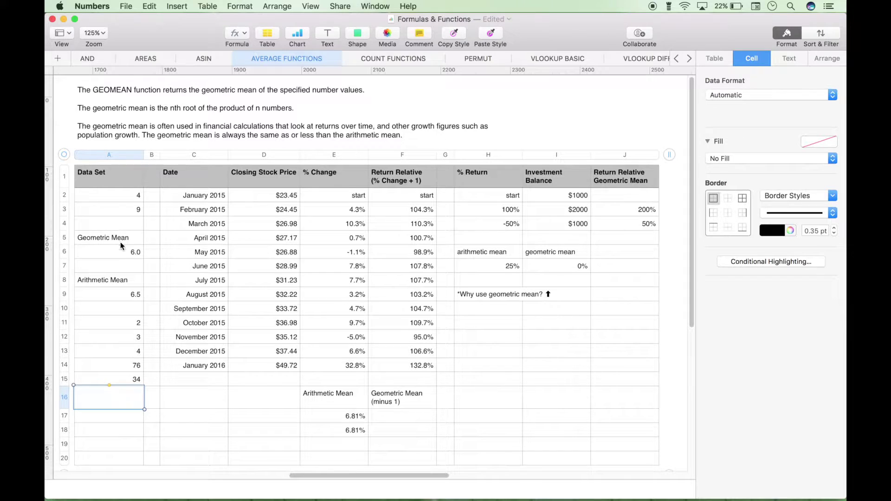
left_click(134, 327)
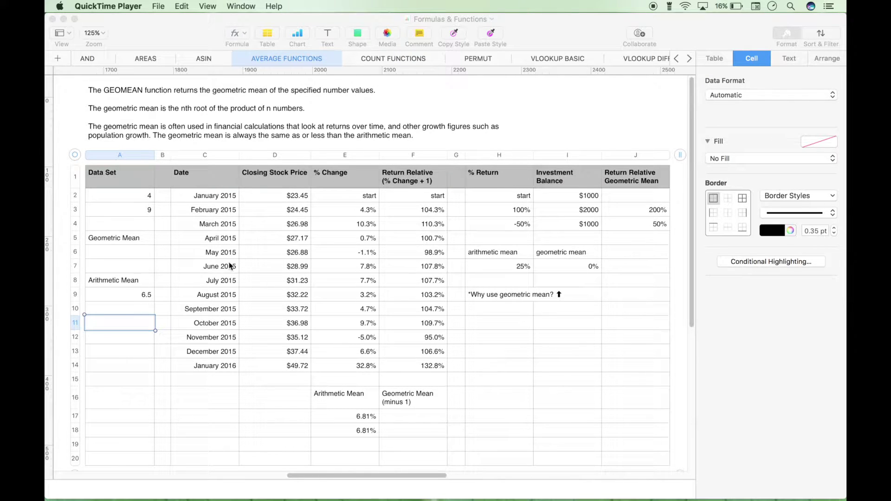
- Inspect the % Change formula for February 2015 in E3 and accept it without changes
left_click(207, 194)
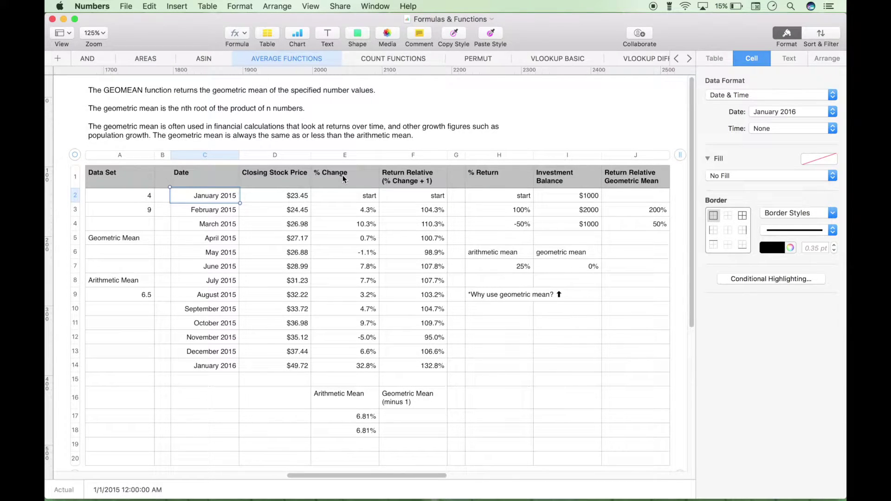
left_click(333, 208)
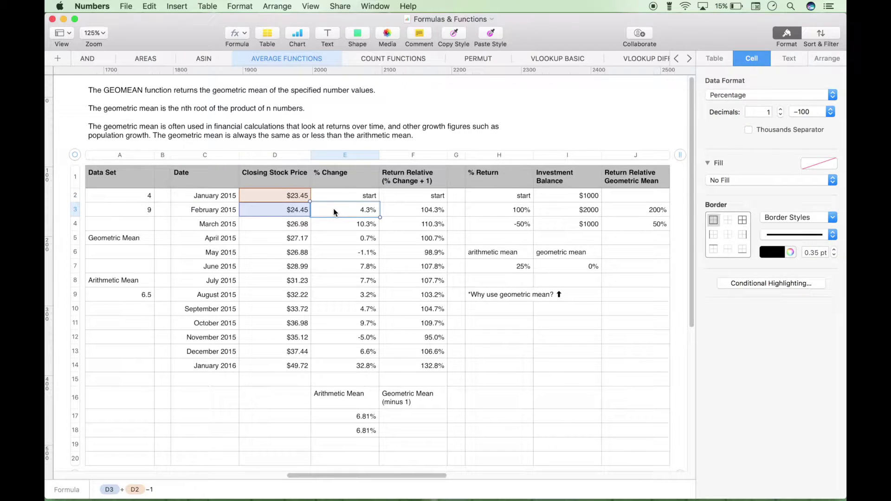
left_click(334, 208)
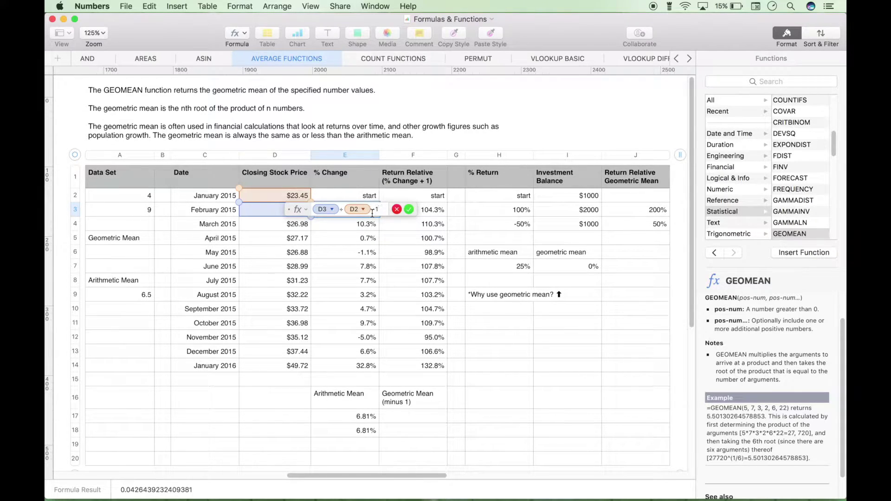
left_click(408, 209)
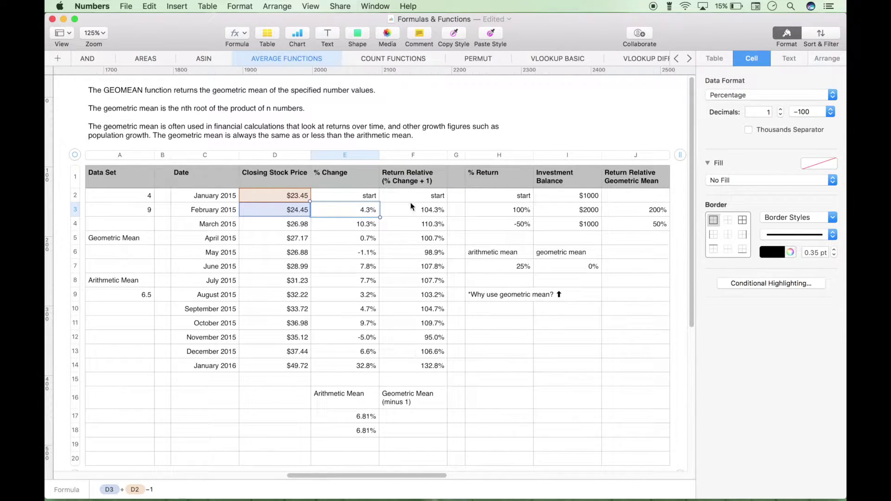
- Try a GEOMEAN formula in F17 over the % Change values E3:E14
left_click(408, 421)
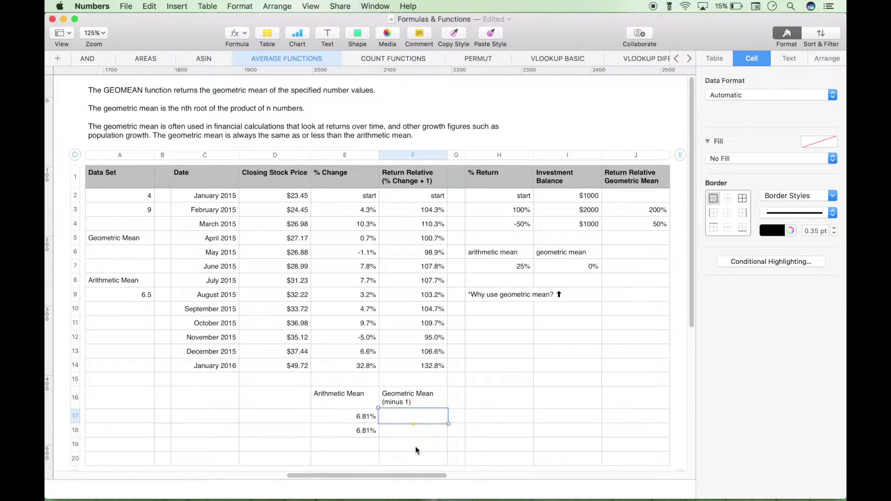
type("=geomean")
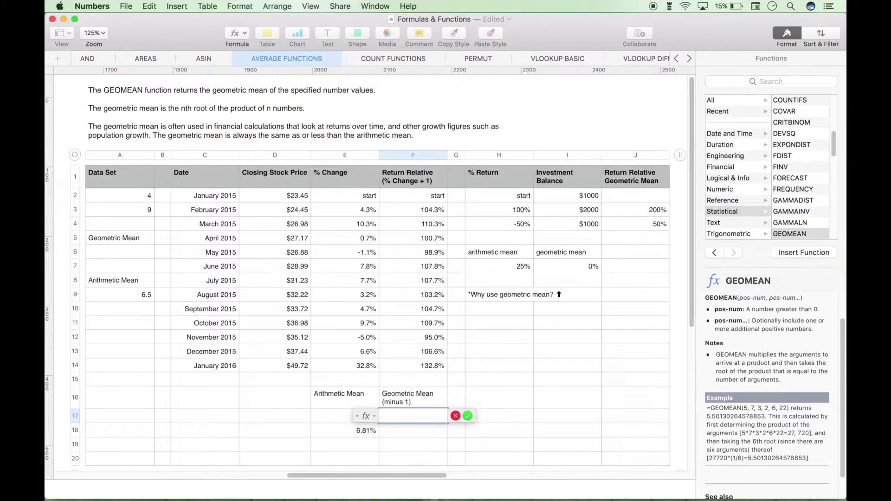
key("Return")
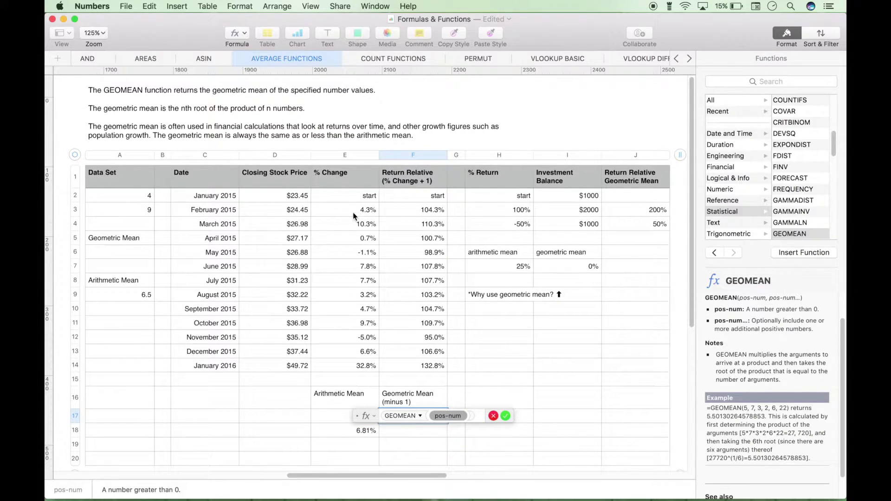
left_click(361, 210)
left_click_drag(379, 216, 377, 371)
left_click(506, 416)
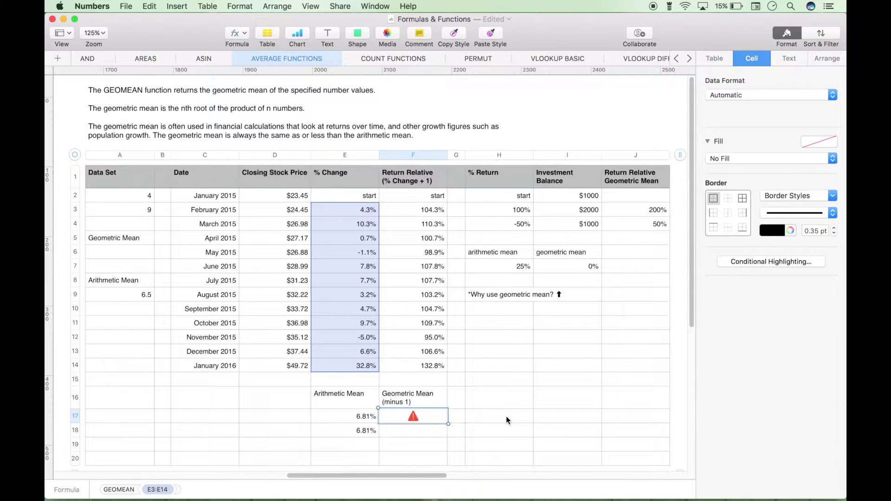
- Read the error message on the GEOMEAN formula in F17 and clear that cell
mouse_move(412, 417)
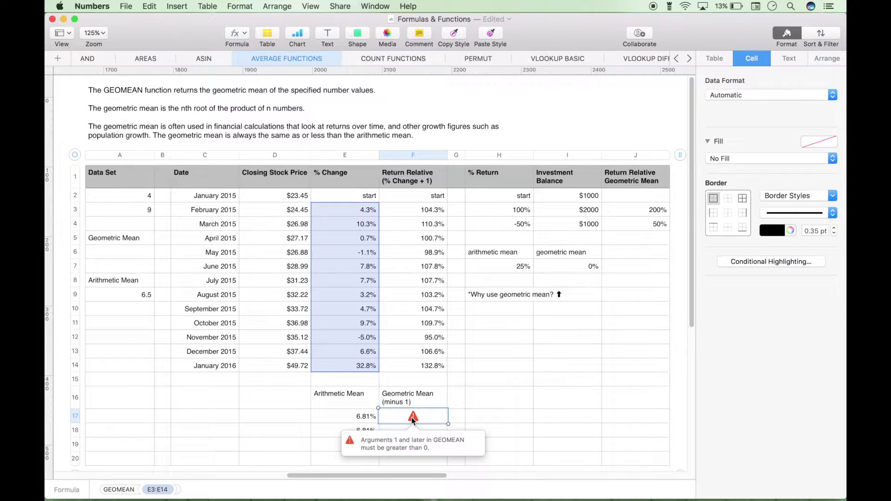
key("Escape")
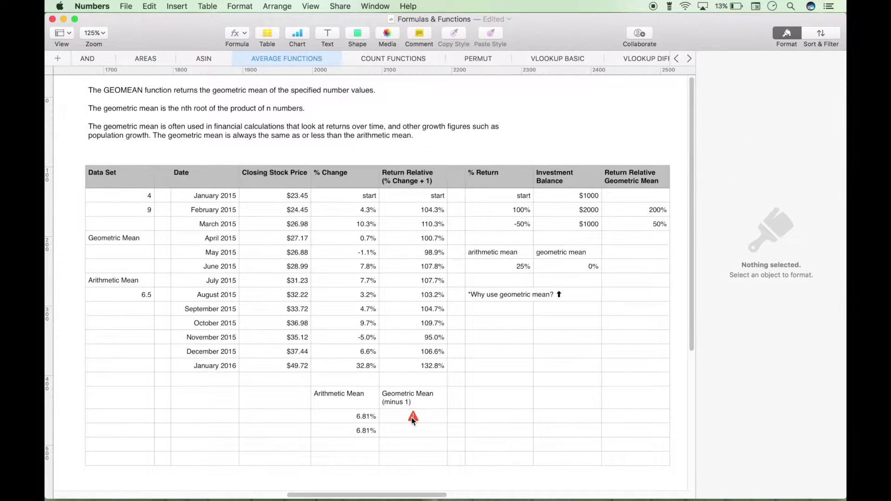
left_click(412, 417)
key("Delete")
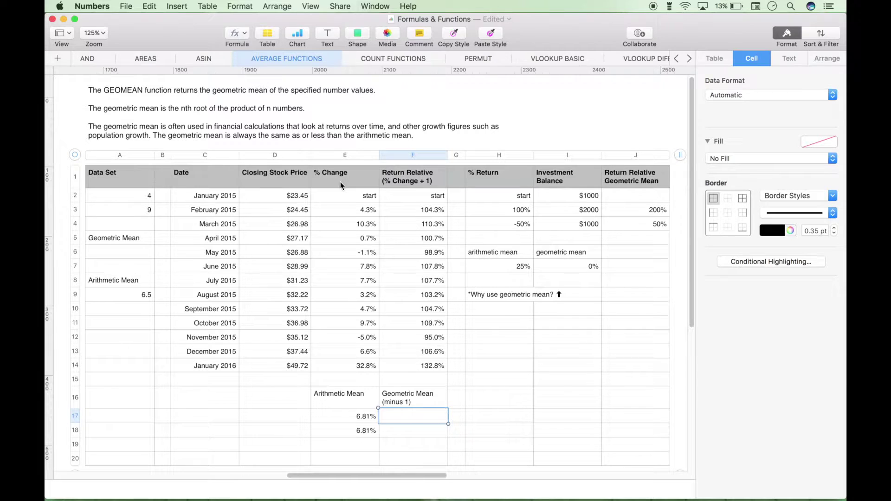
- Check the % Change formula in E3, then inspect the Return Relative formula in F3 and accept it without changes
left_click(357, 210)
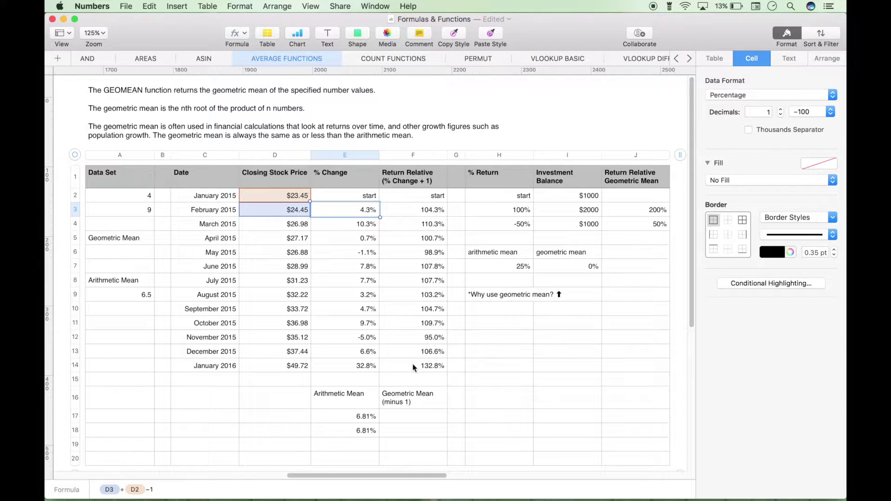
left_click(407, 180)
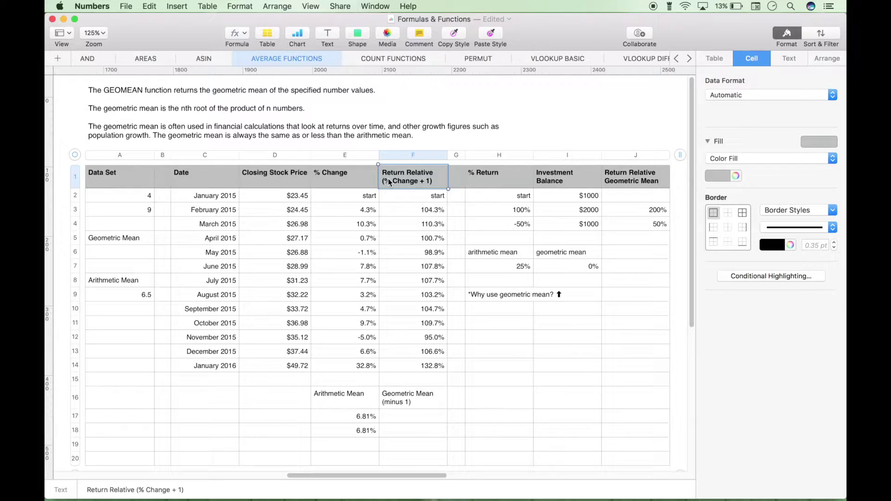
left_click_drag(343, 210, 407, 217)
double_click(408, 213)
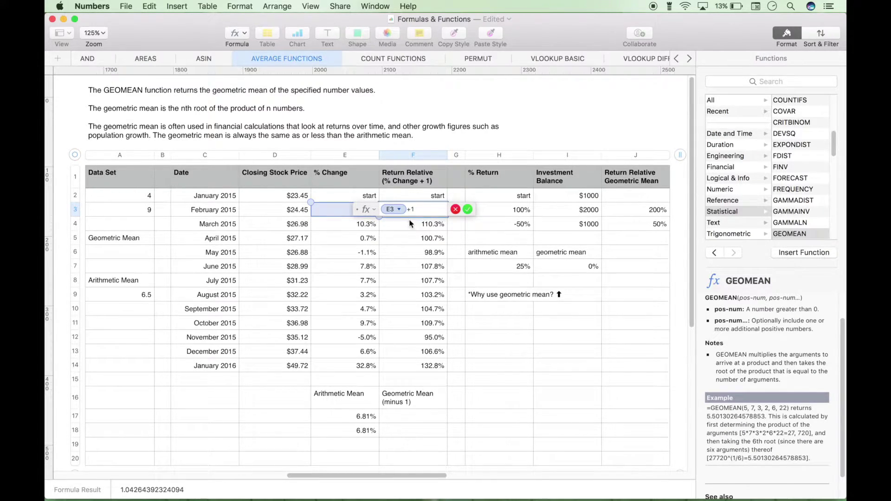
left_click(468, 209)
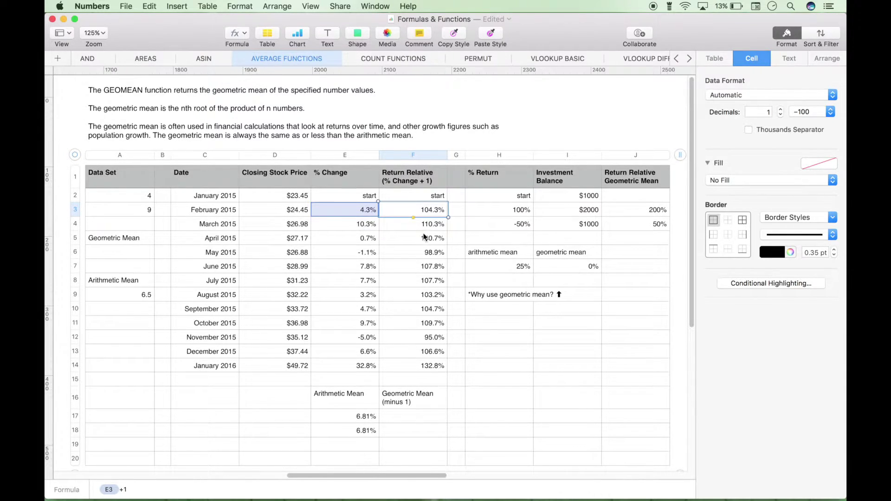
- Enter a GEOMEAN formula in F17 over the Return Relative values F3:F14
left_click(412, 416)
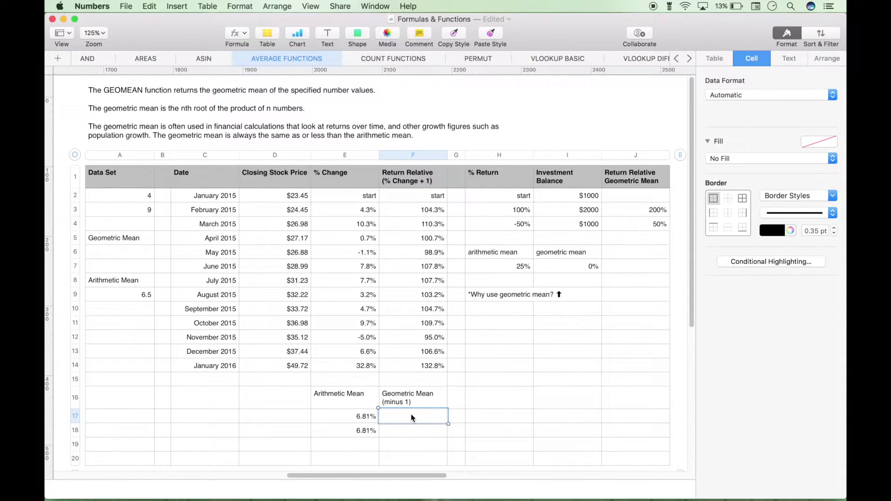
key("equal")
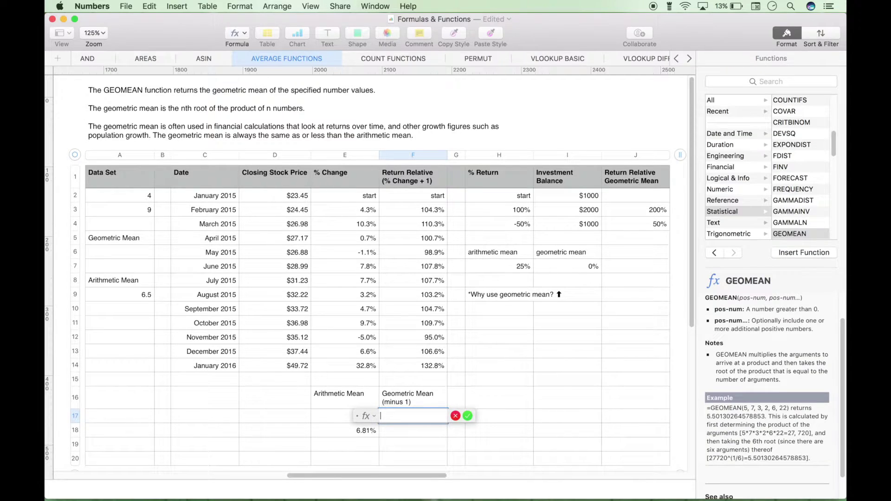
type("geo")
key("Return")
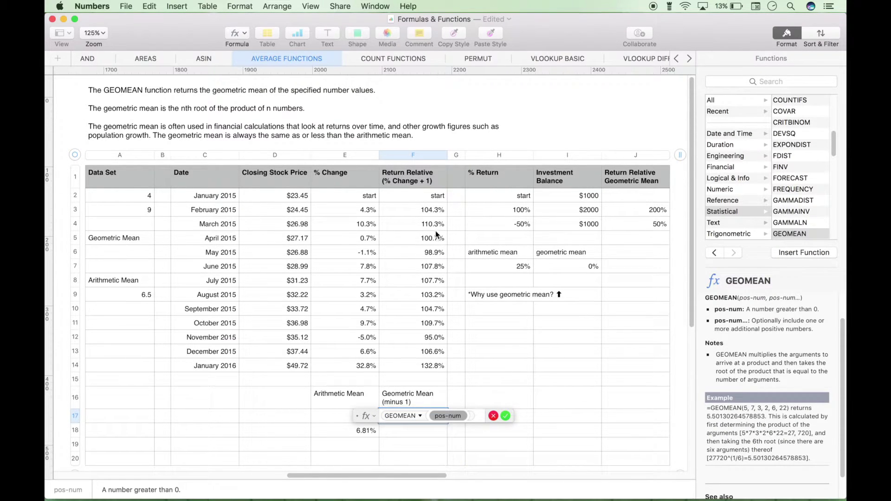
left_click(428, 213)
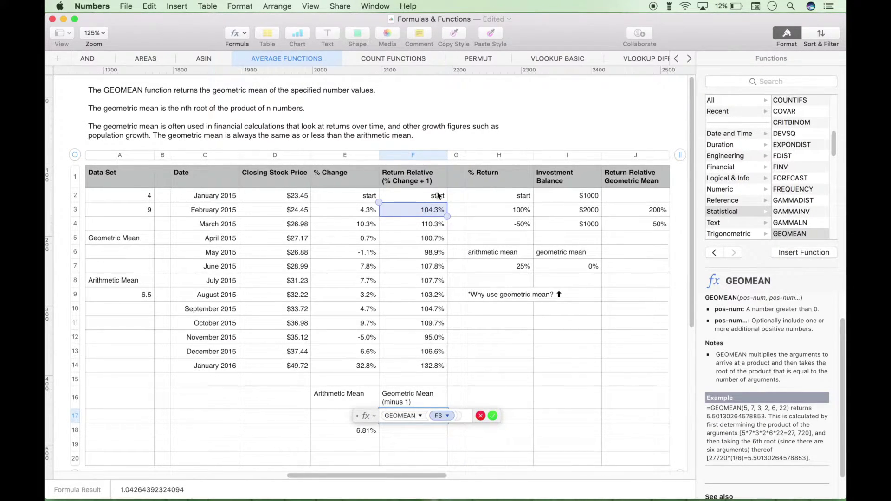
left_click_drag(447, 215, 441, 368)
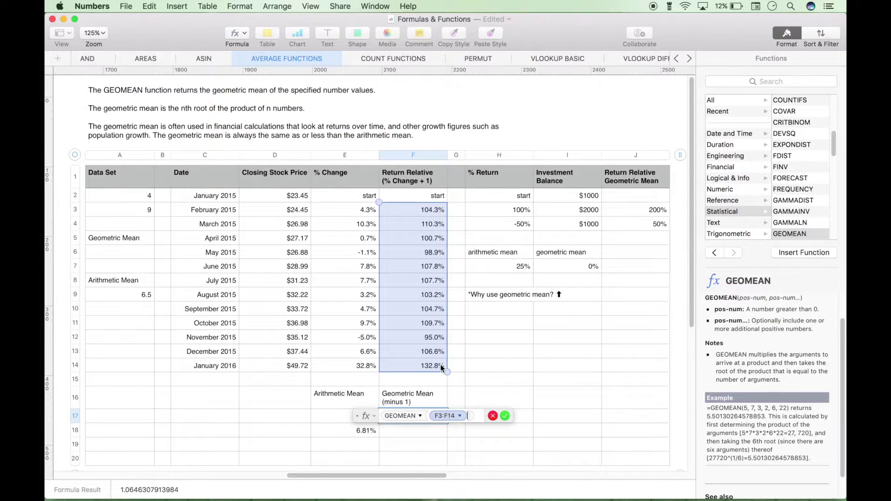
left_click(505, 416)
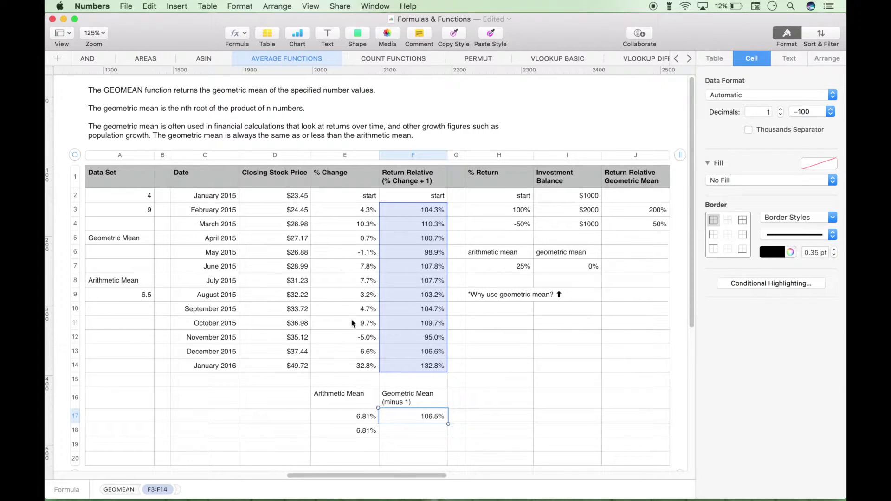
- Append -1 to the GEOMEAN formula in F17 and accept it
double_click(402, 421)
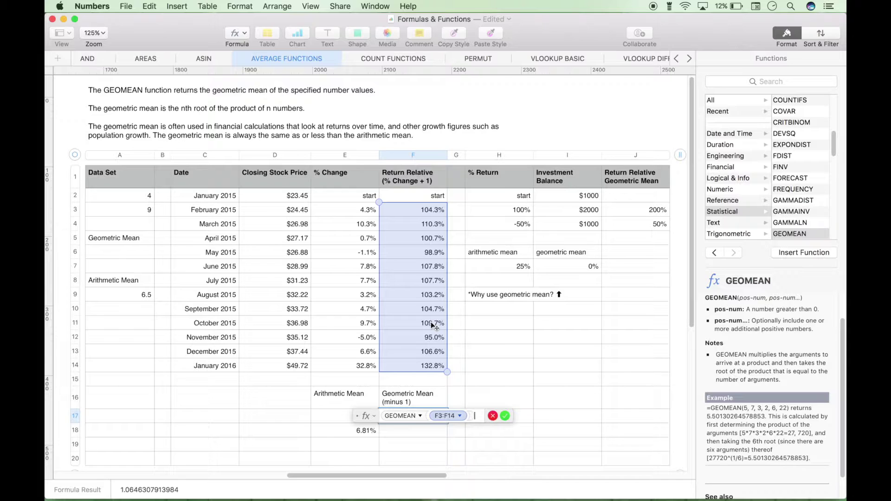
type("-1")
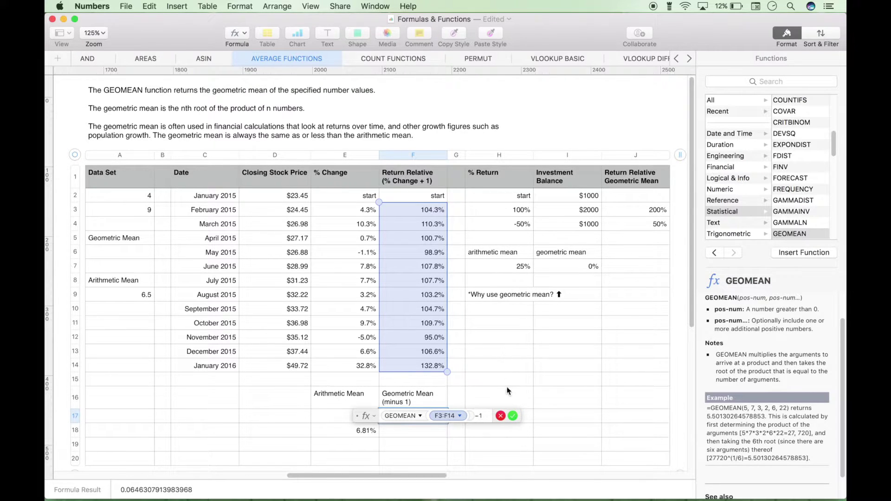
left_click(514, 415)
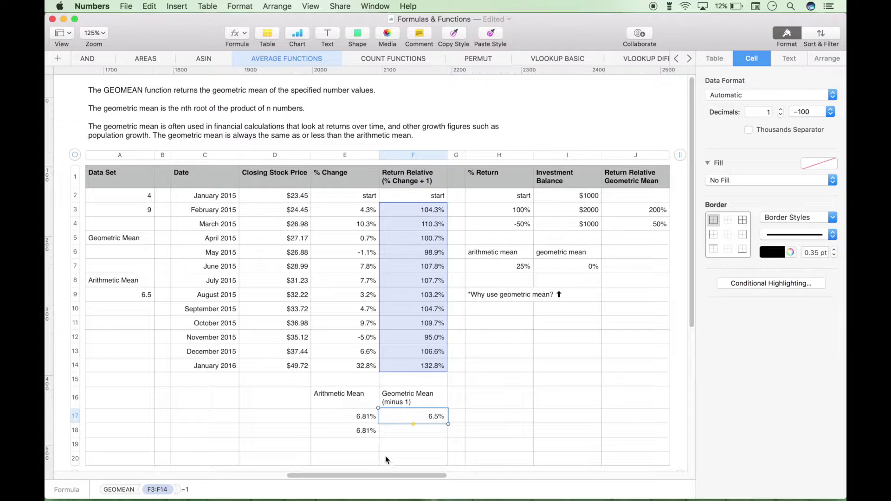
- Compare the Arithmetic Mean formulas in E17 and E18 with the Geometric Mean formula in F17, leaving all of them unchanged
left_click(343, 420)
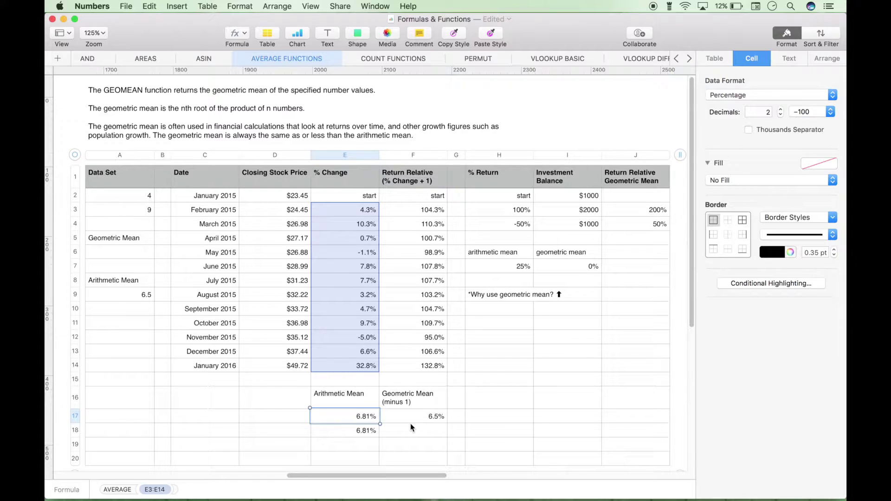
left_click(335, 430)
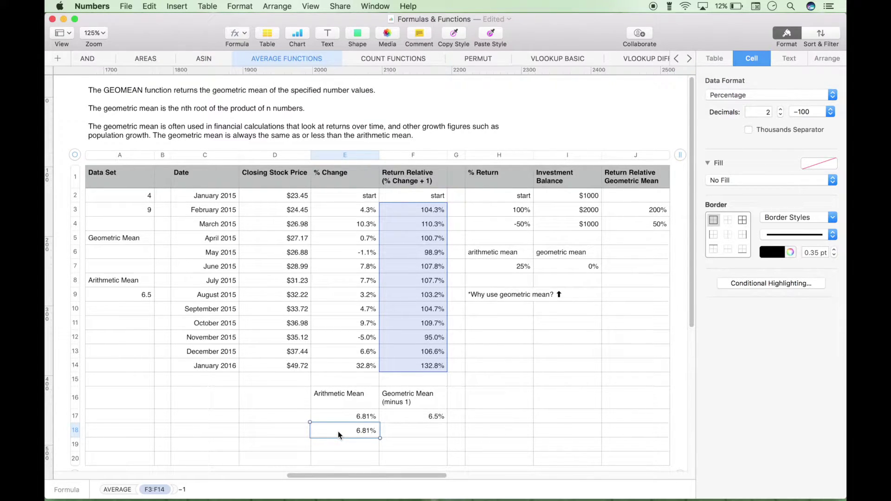
left_click(402, 418)
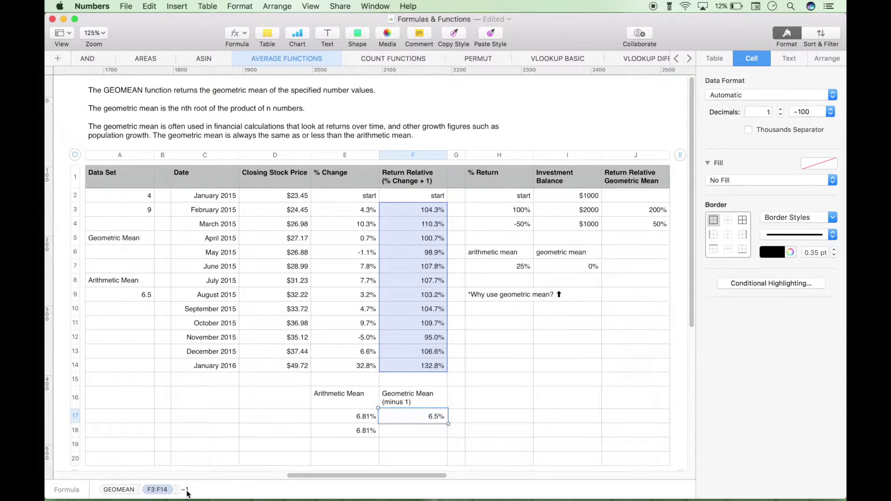
left_click(358, 432)
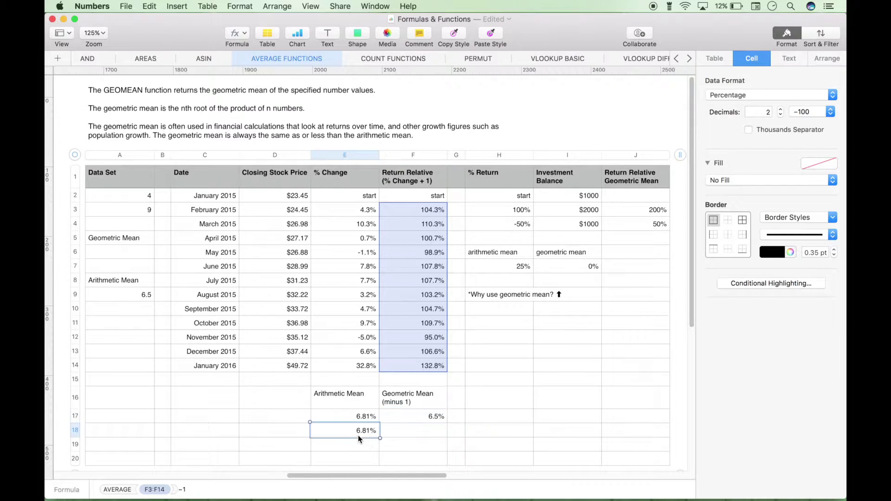
double_click(354, 430)
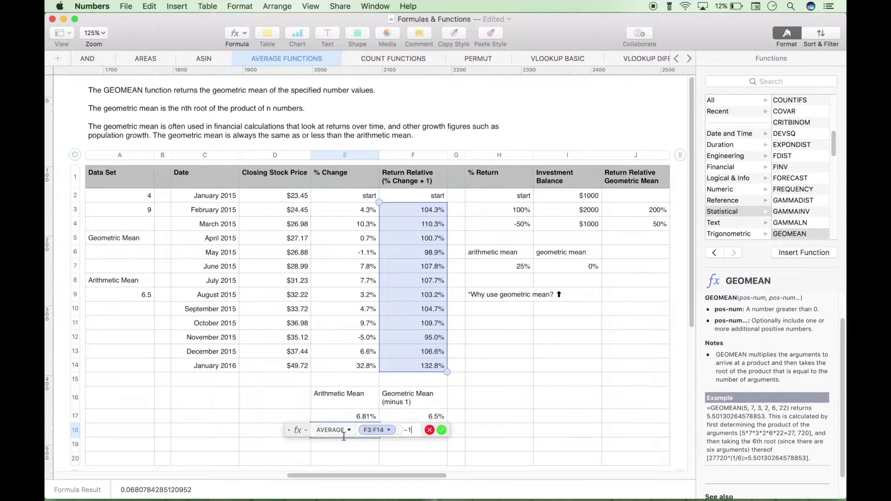
left_click(441, 430)
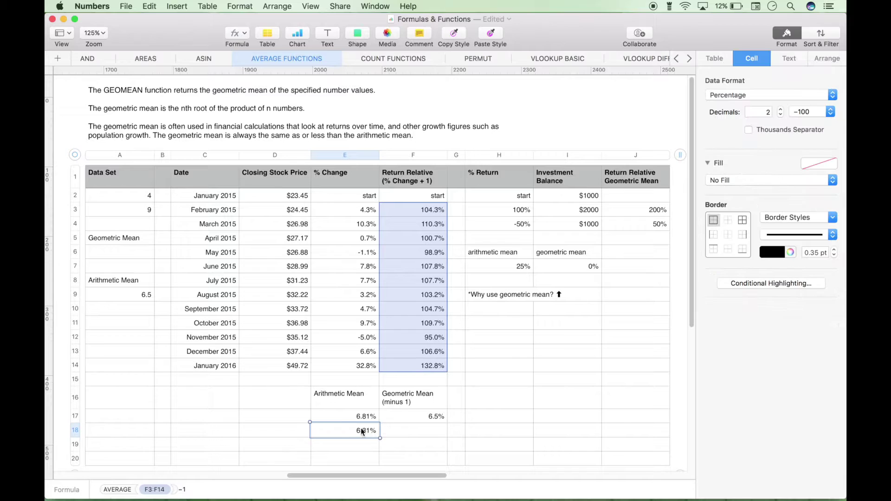
left_click(336, 421)
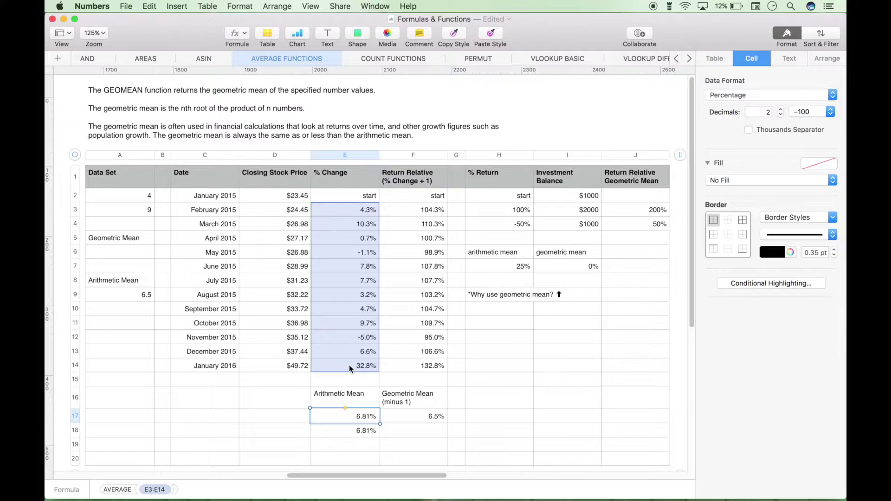
left_click(347, 434)
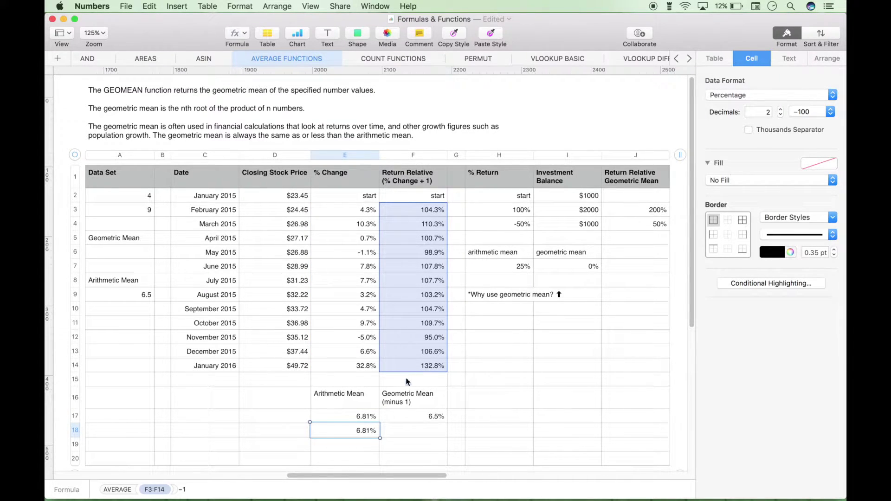
left_click(405, 431)
left_click(406, 415)
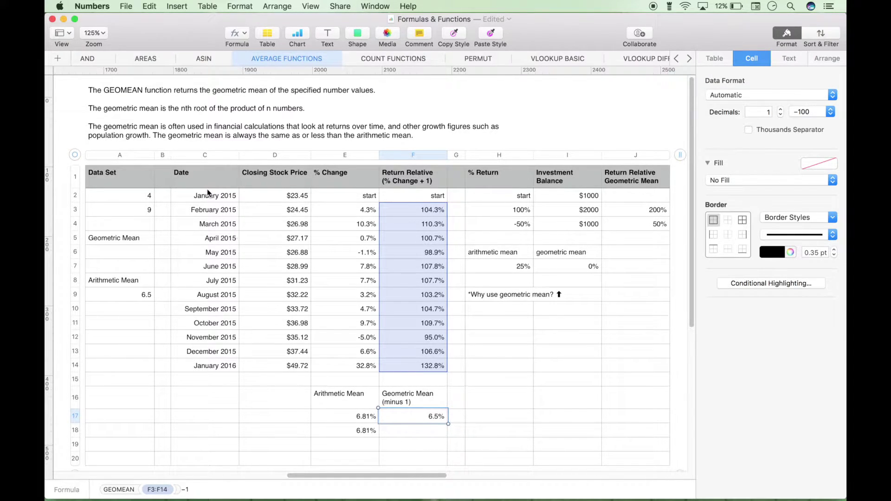
key("Return")
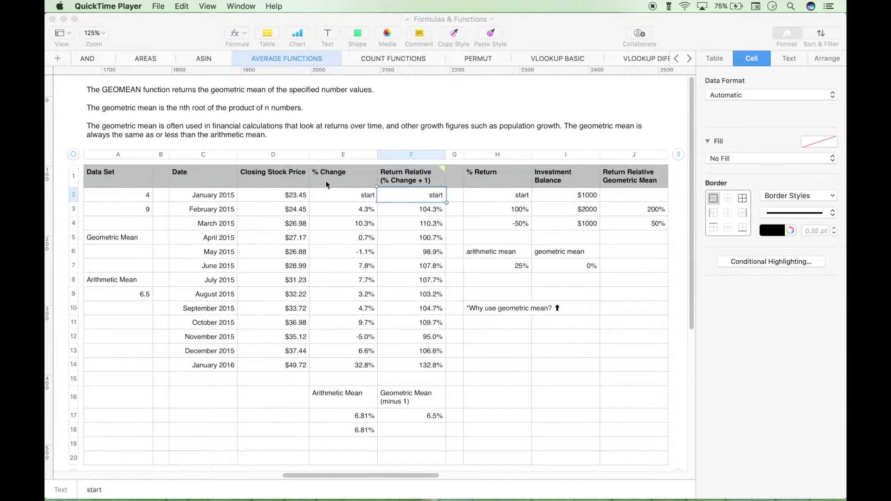
- Review the % Change and Return Relative columns together with the Geometric Mean formula in F17
left_click(327, 212)
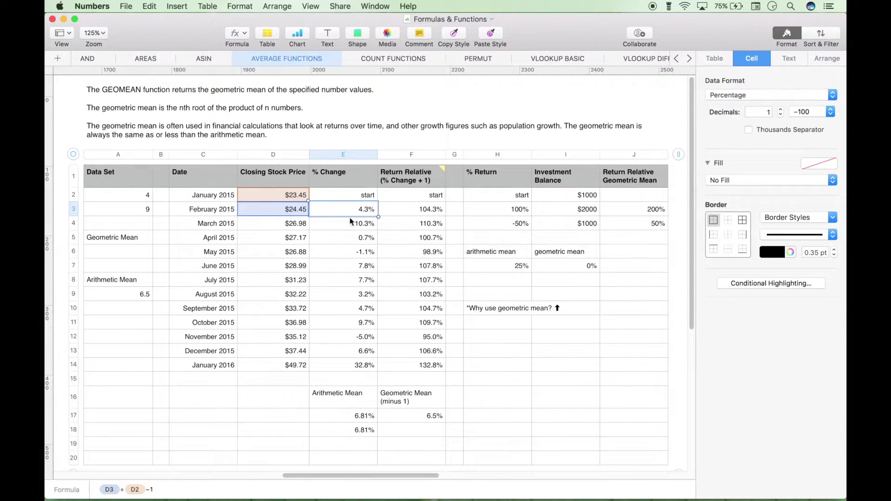
left_click(343, 181)
mouse_move(394, 183)
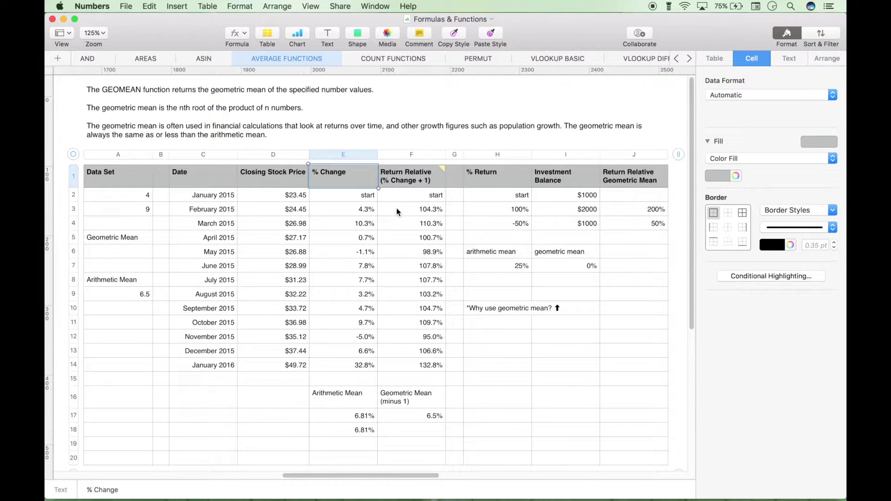
left_click(406, 197)
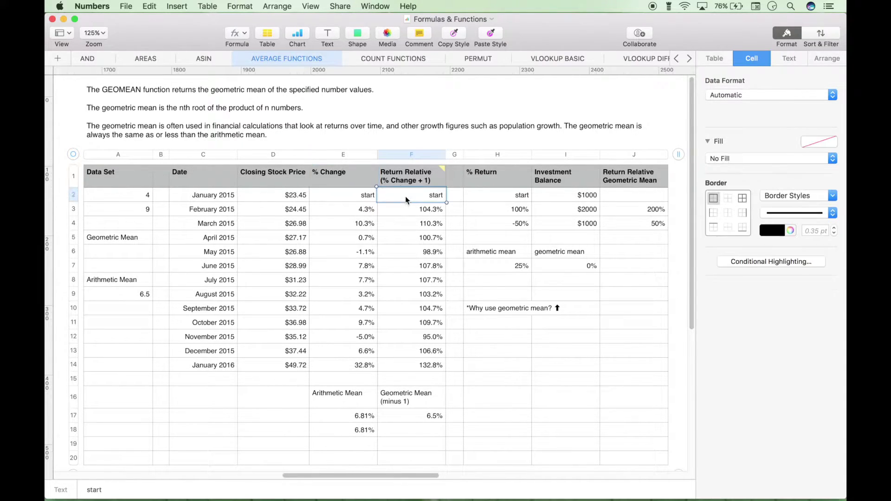
left_click(400, 420)
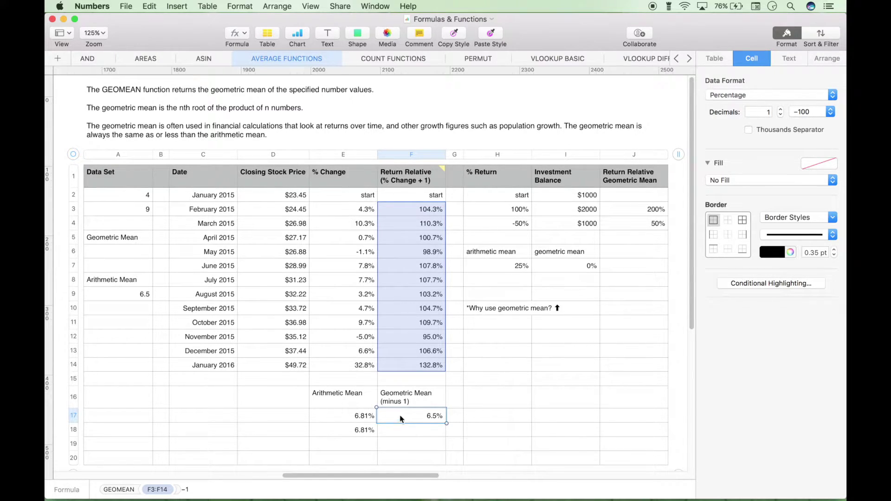
left_click(414, 181)
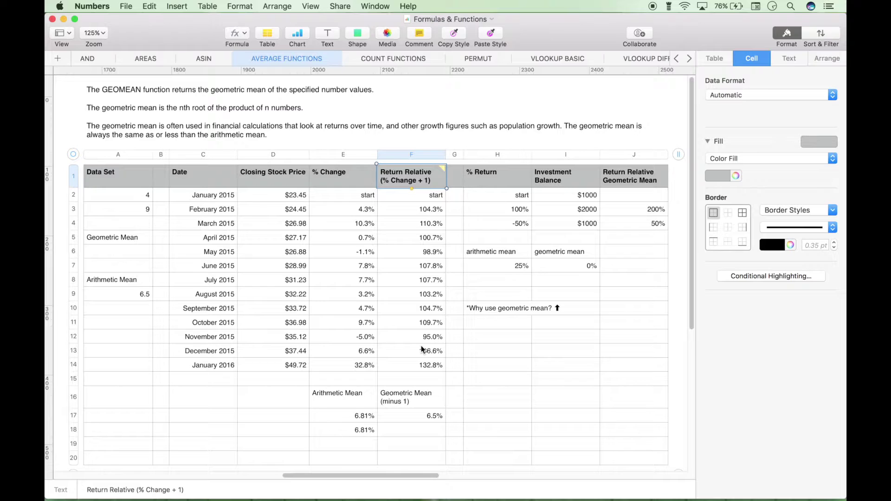
- Examine the geometric mean formula in F17 and the % Change and Return Relative formulas for the May and November rows
left_click(408, 419)
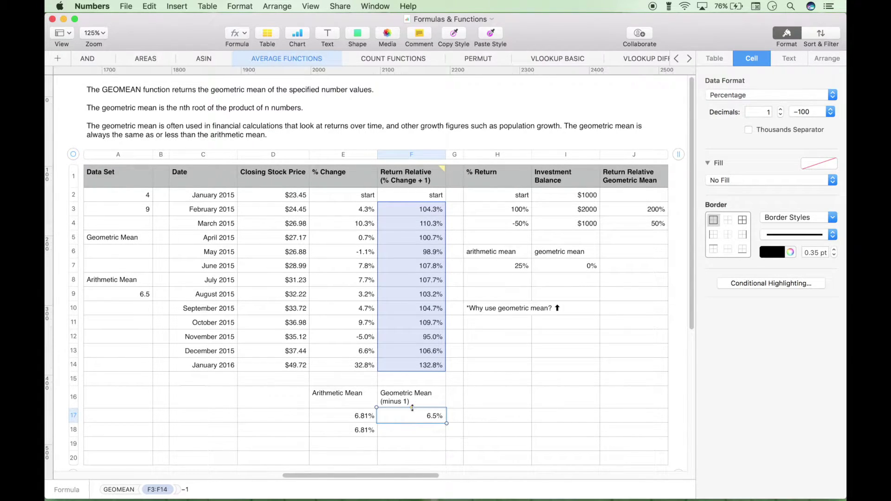
mouse_move(392, 180)
left_click(332, 255)
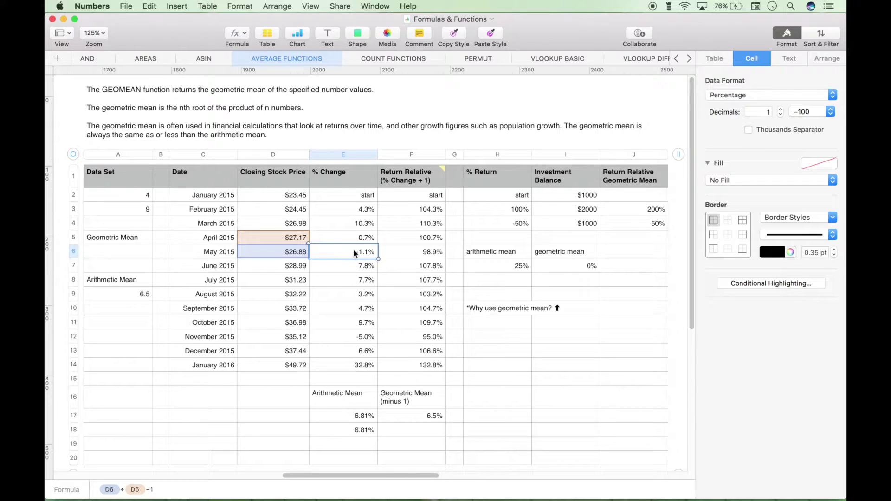
left_click(354, 342)
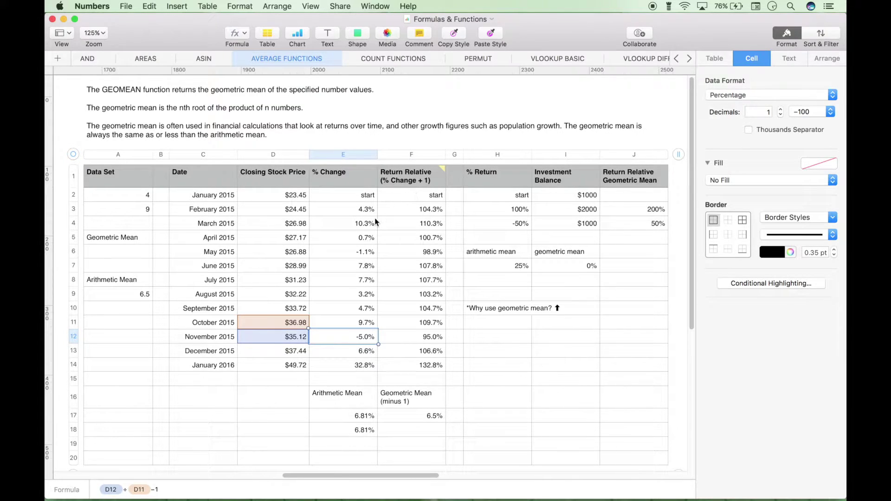
left_click(339, 184)
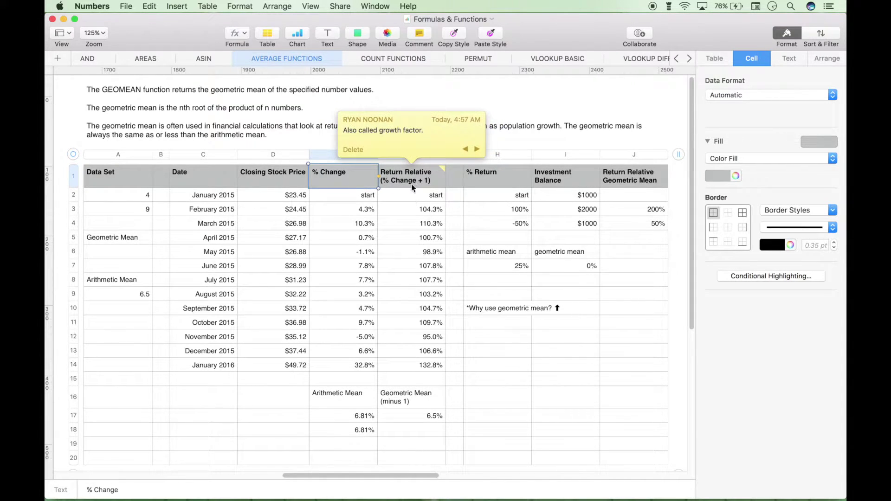
left_click(405, 254)
key("shift+Left")
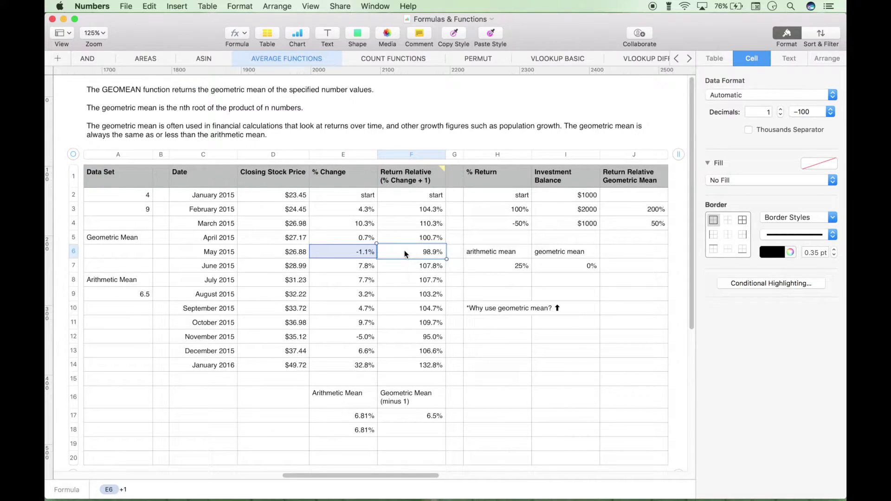
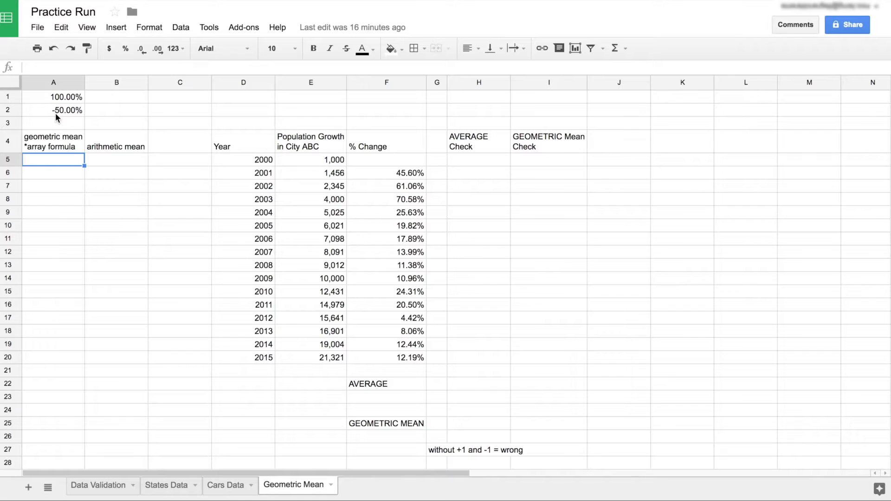
- In the Google Sheets Geometric Mean sheet, calculate the arithmetic mean of A1:A2 in B5 with AVERAGE
left_click(109, 160)
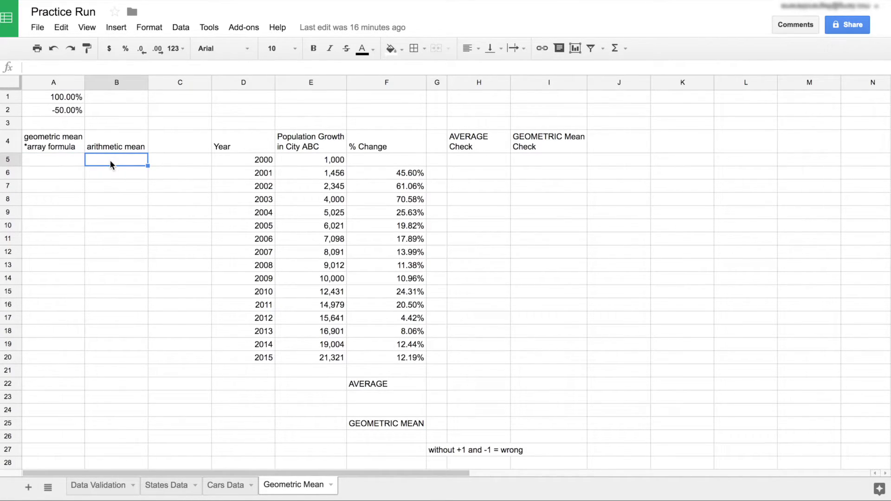
type("=")
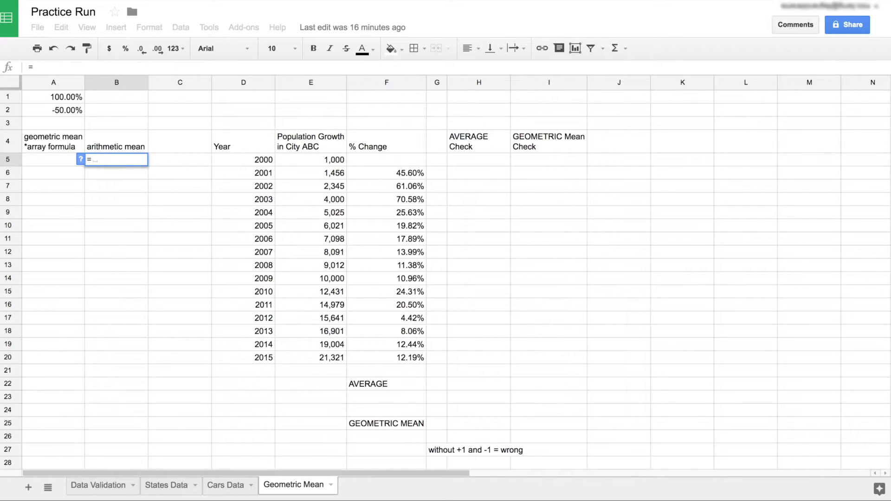
type("average")
key("Tab")
left_click(52, 98)
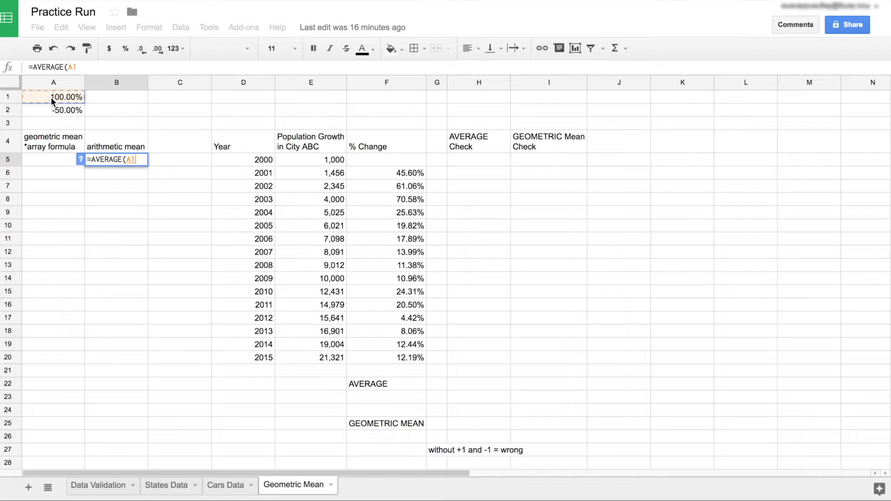
left_click(82, 110, "shift")
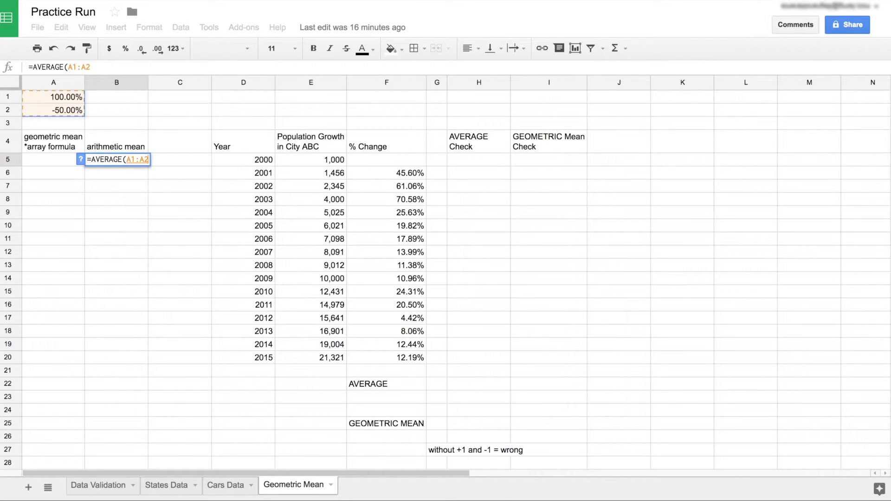
key("Return")
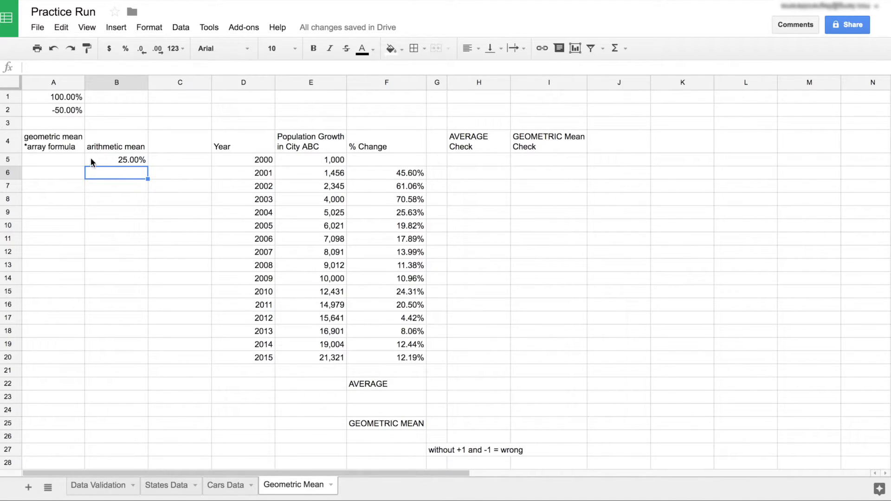
- Enter the array formula =ARRAYFORMULA(GEOMEAN(A1:A2)) in A5 under the geometric mean heading
left_click(60, 159)
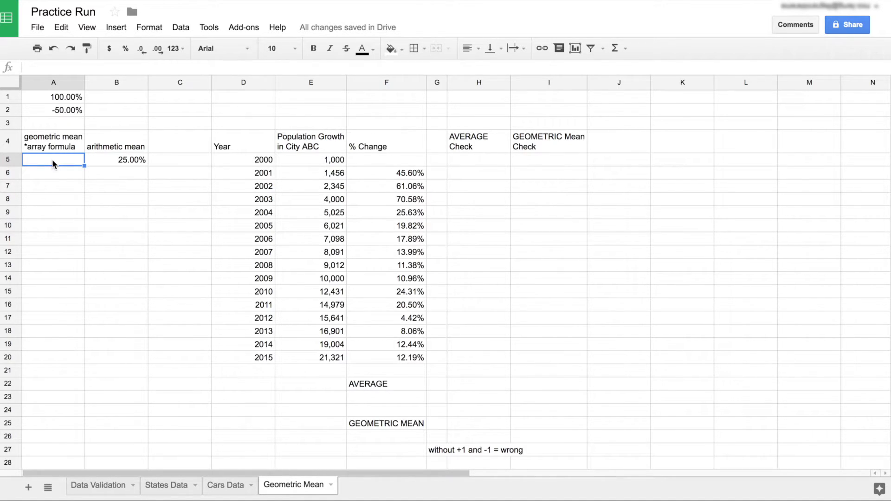
type("=arr")
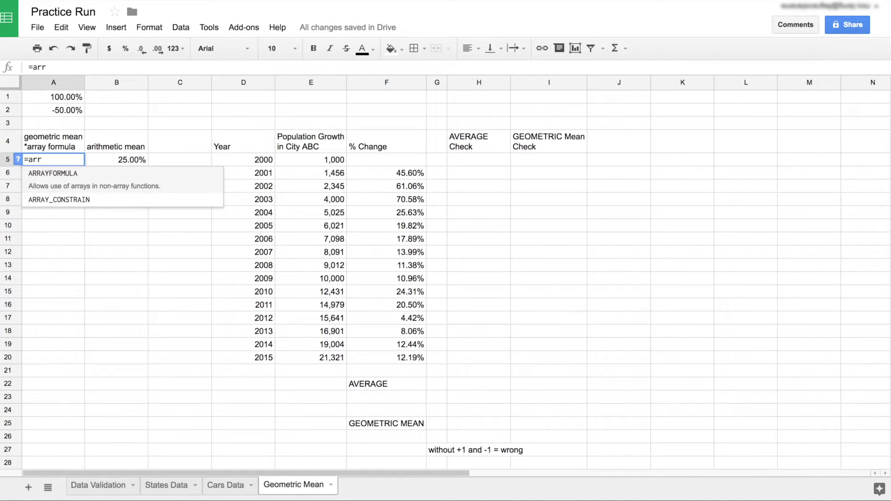
key("Tab")
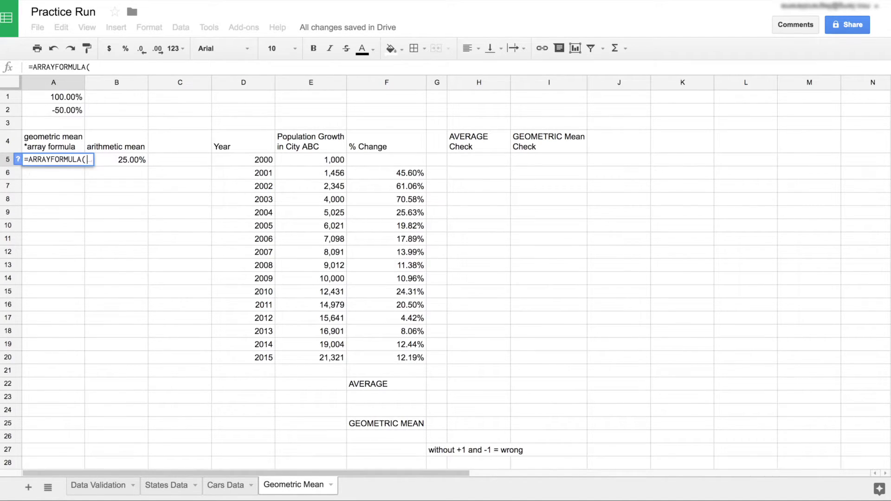
type("ge")
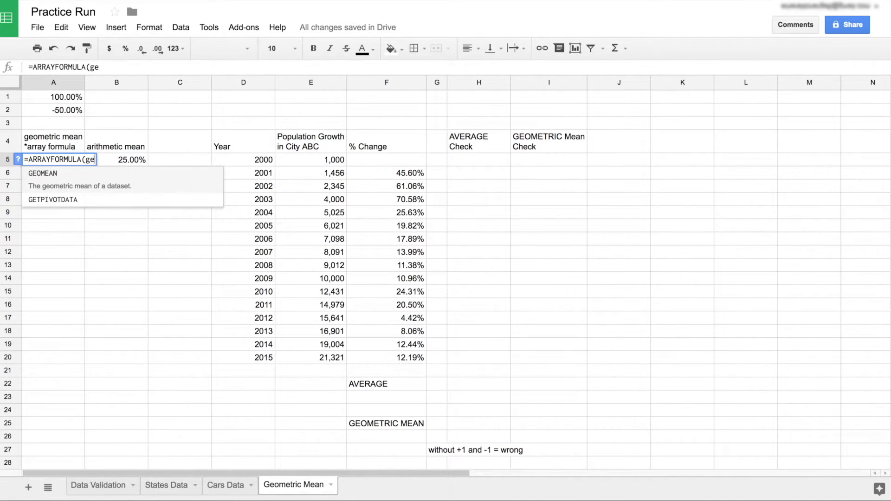
key("Tab")
left_click_drag(37, 99, 42, 110)
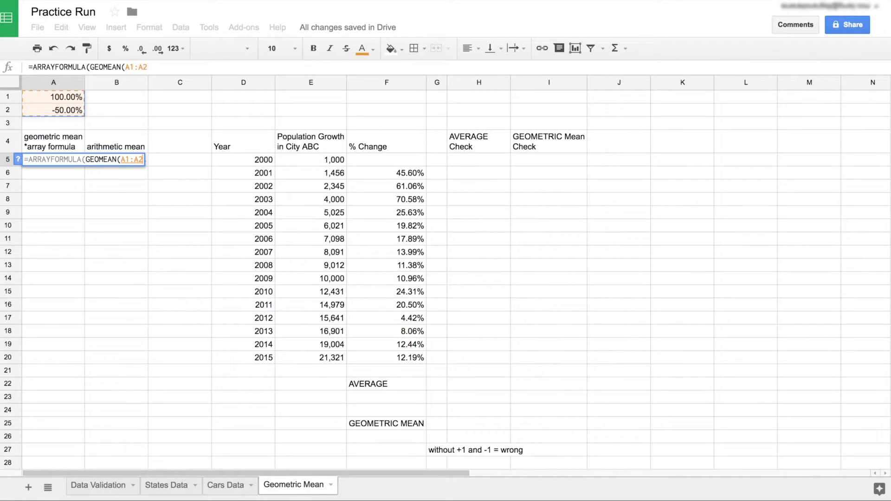
key("Return")
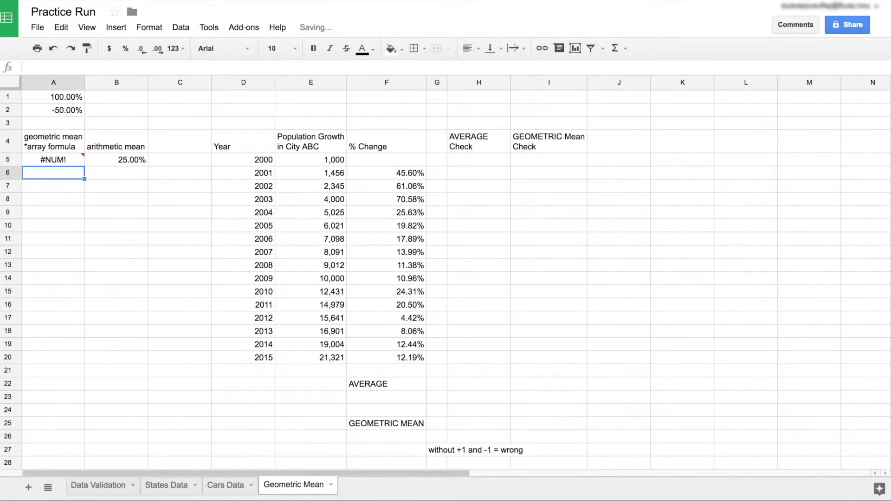
- Correct the A5 formula to =ARRAYFORMULA(GEOMEAN(A1:A2+1)-1), adding 1 inside GEOMEAN and subtracting 1 after it
mouse_move(55, 163)
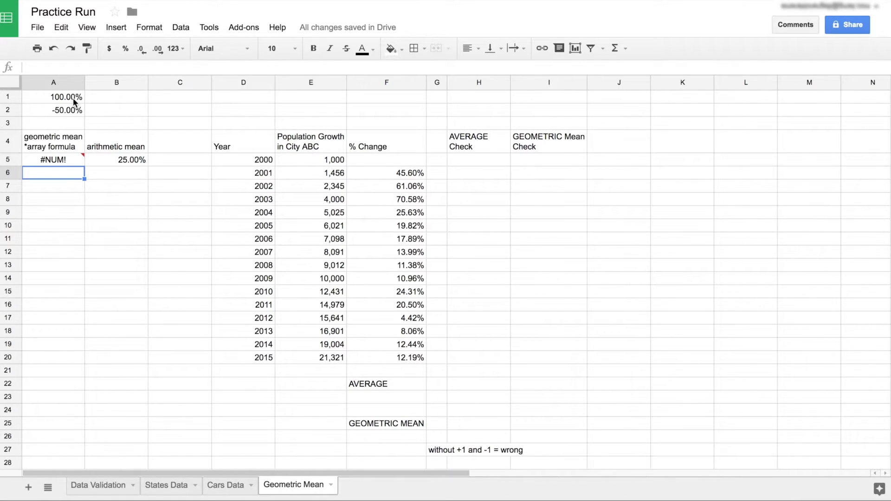
left_click(70, 160)
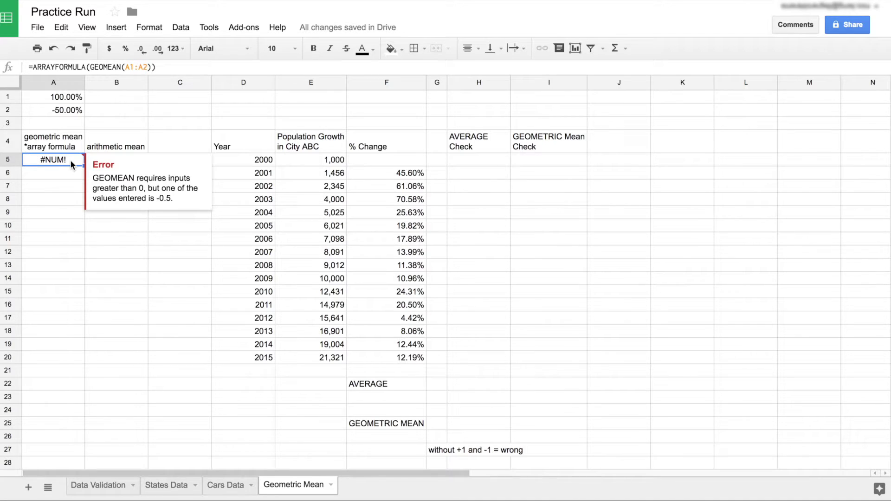
left_click(173, 68)
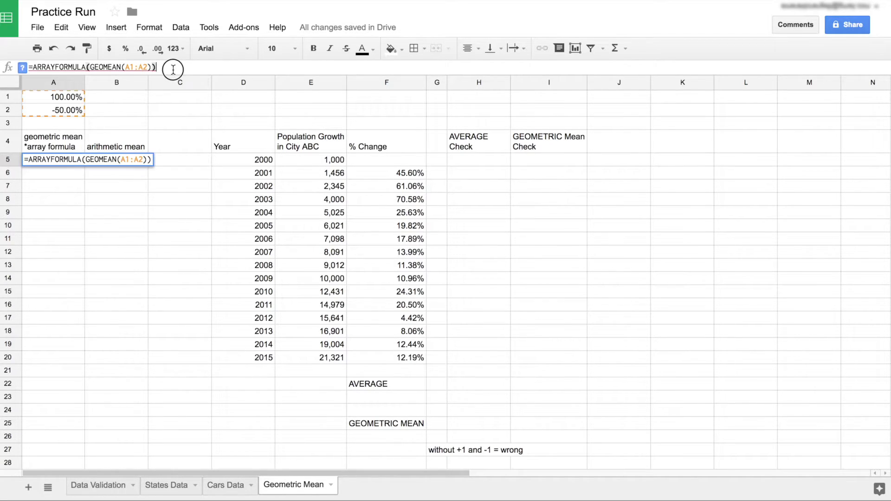
key("Left")
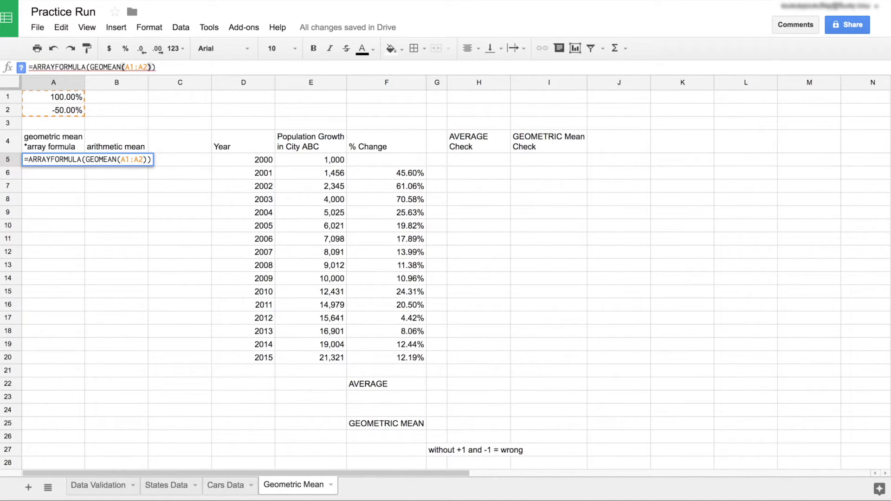
type("+1")
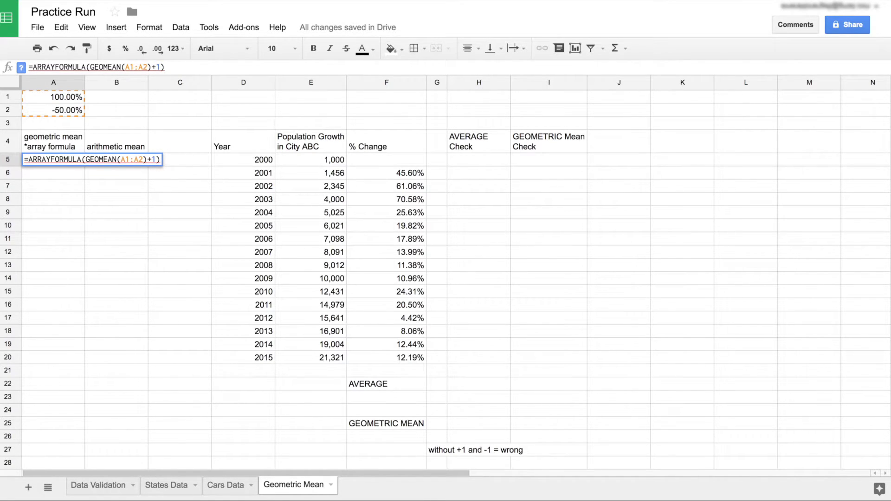
key("BackSpace")
key("BackSpace")
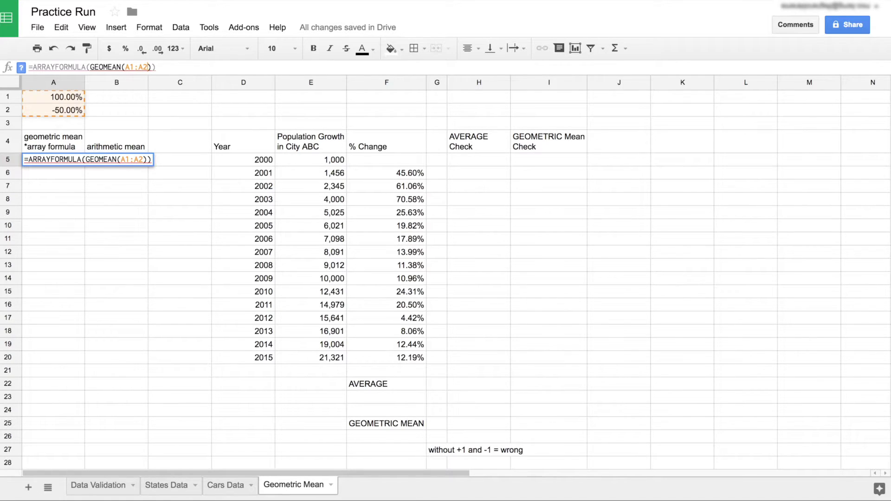
mouse_move(157, 77)
type("+1")
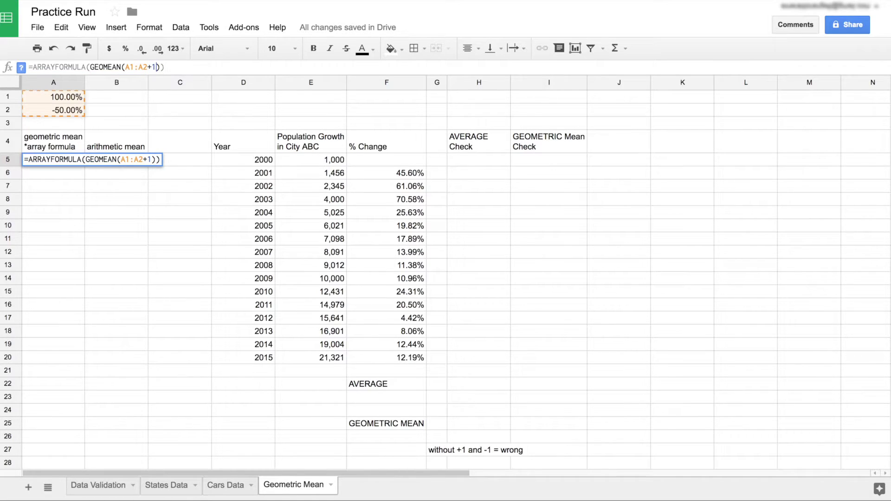
left_click(160, 67)
type("-1")
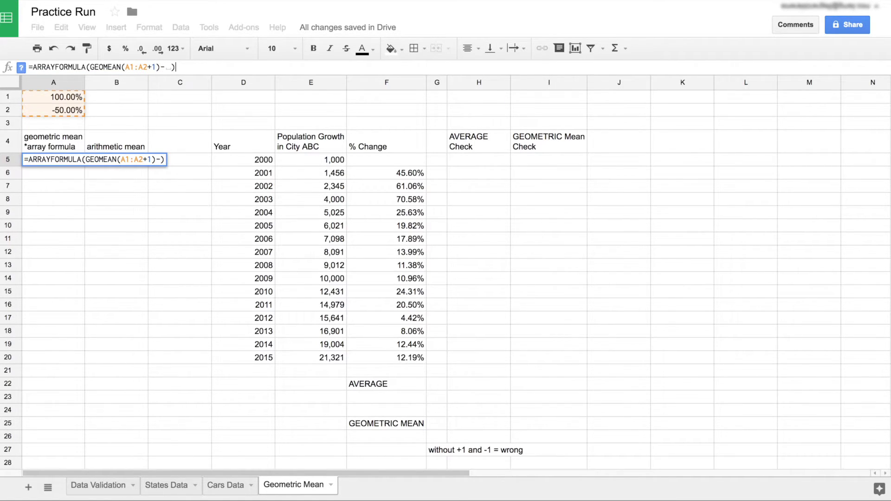
key("Return")
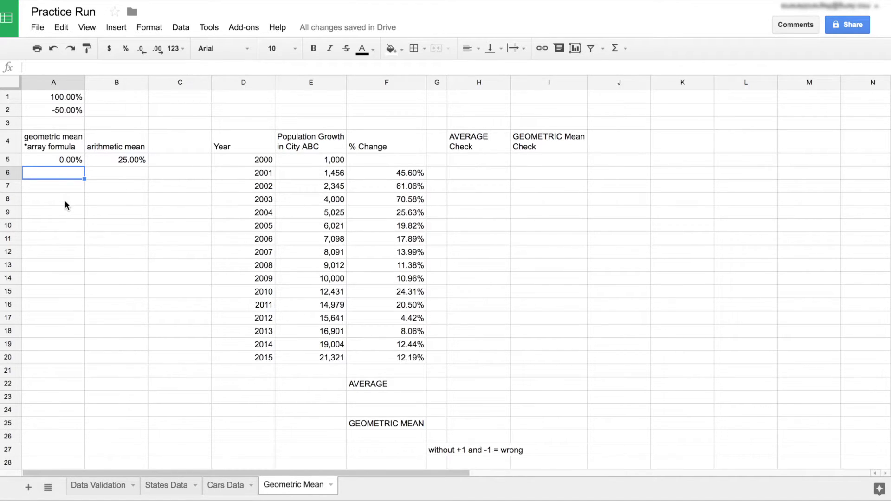
- Review the geometric and arithmetic mean formulas in A5 and B5, the 2000 population data, and the % Change formula in F6
left_click(52, 161)
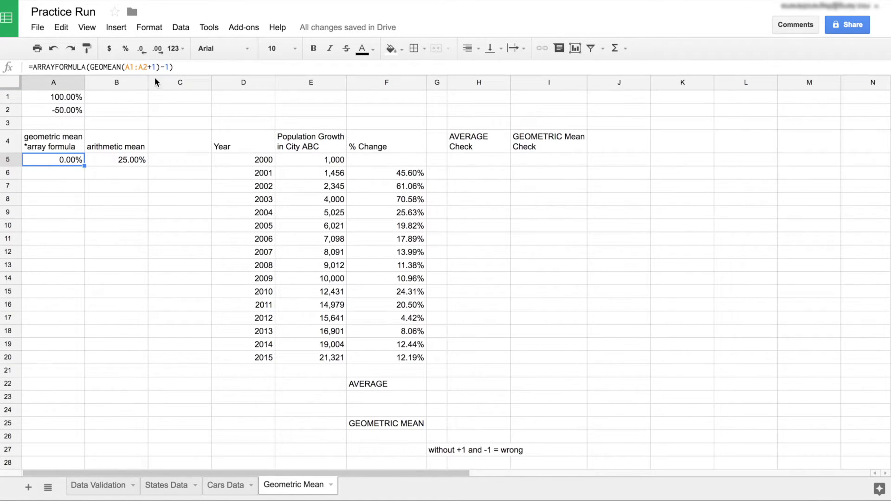
left_click(110, 161)
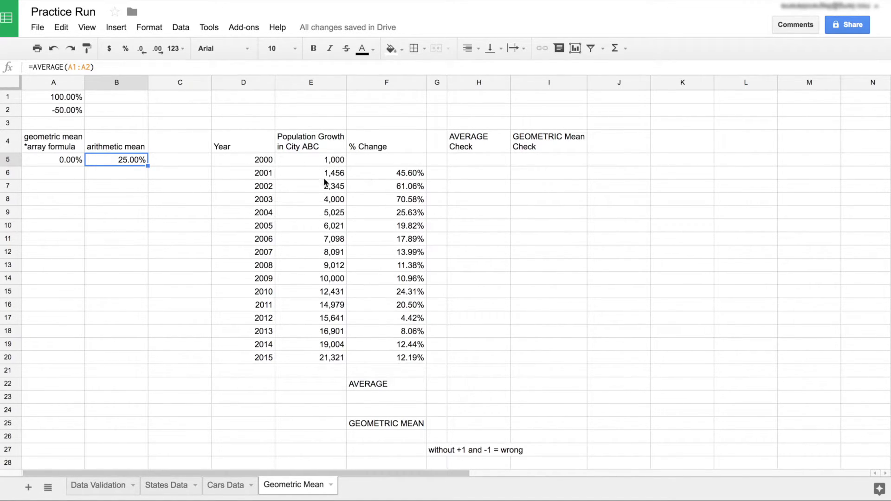
left_click(227, 160)
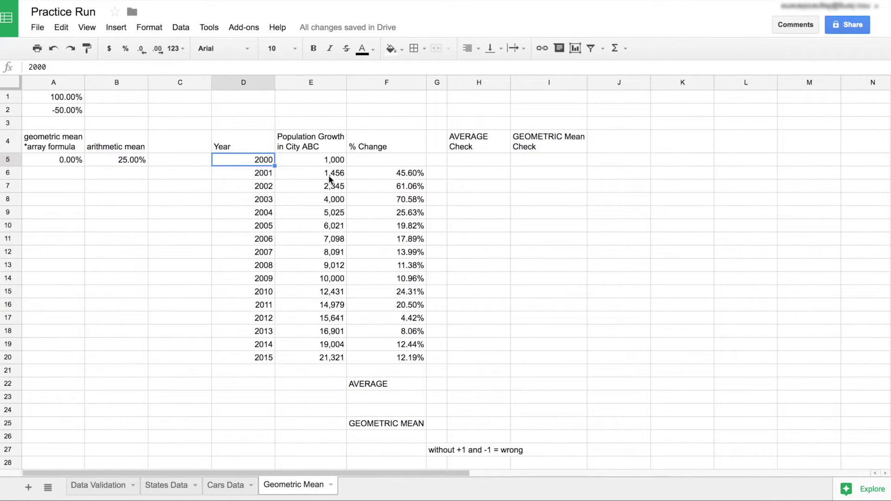
left_click(325, 158)
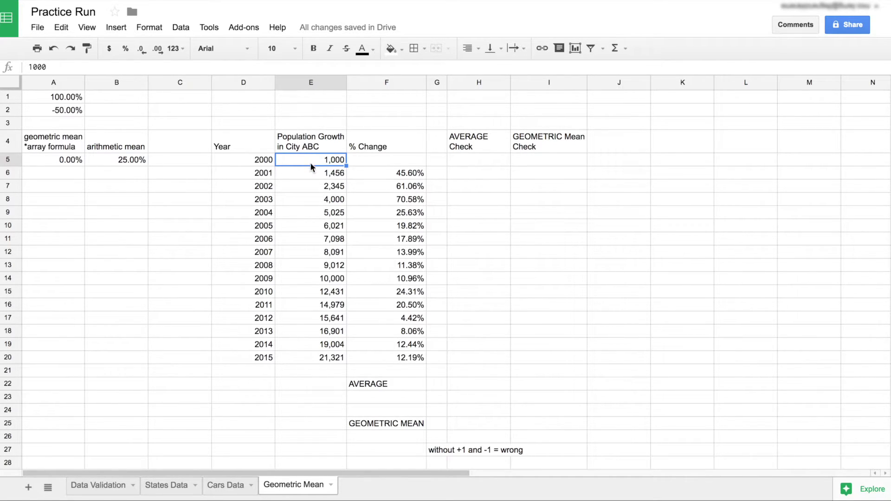
left_click(372, 174)
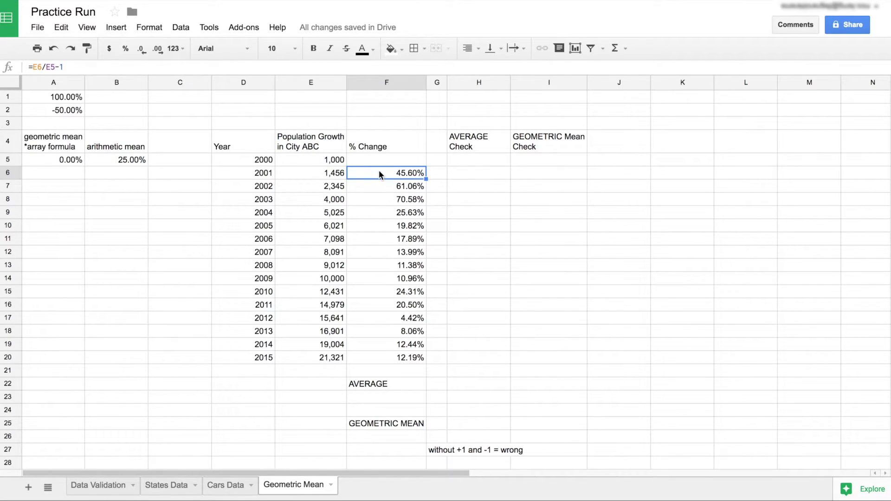
double_click(380, 174)
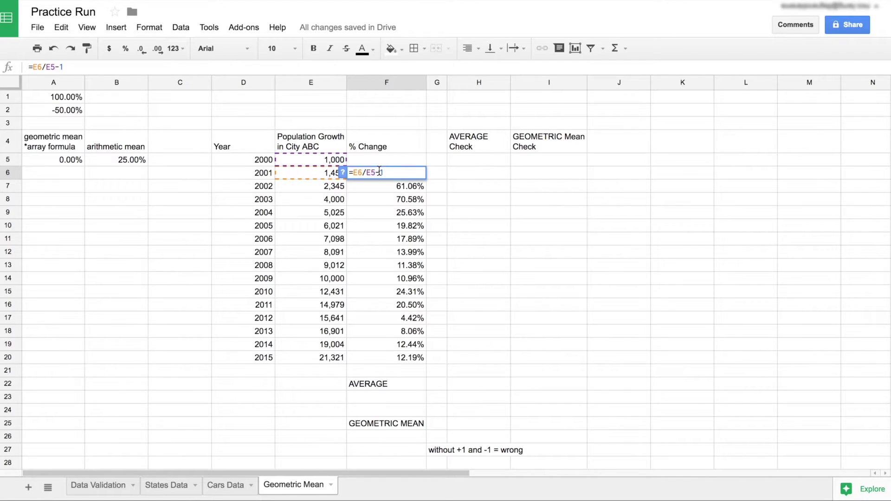
key("Return")
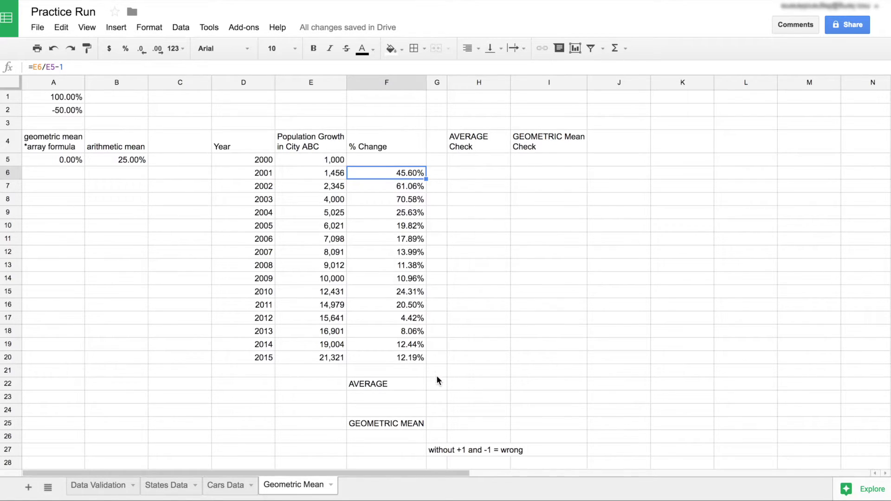
- Calculate the arithmetic mean of the population % changes in F23 with AVERAGE over F6:F20
left_click(401, 399)
type("=average(")
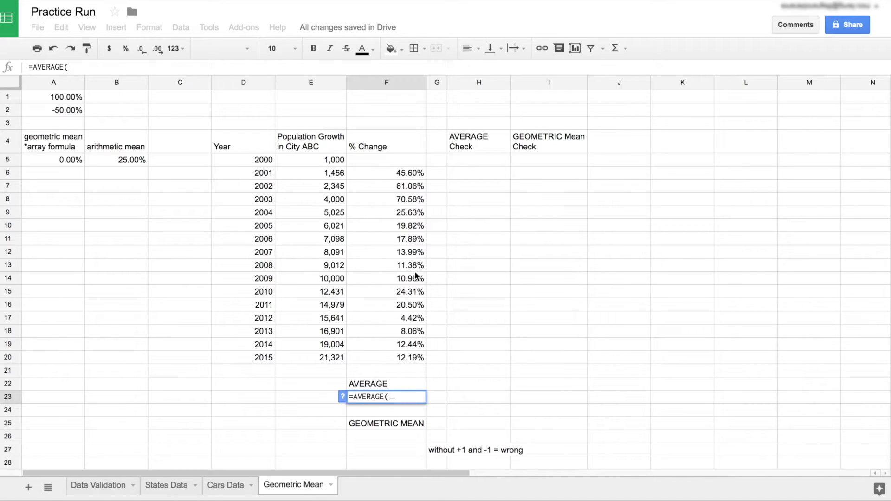
left_click(400, 173)
key("ctrl+shift+Down")
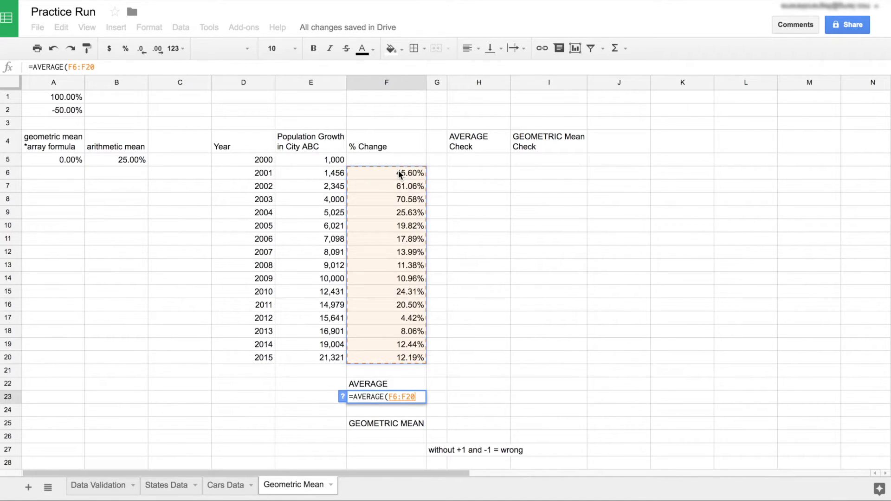
key("Return")
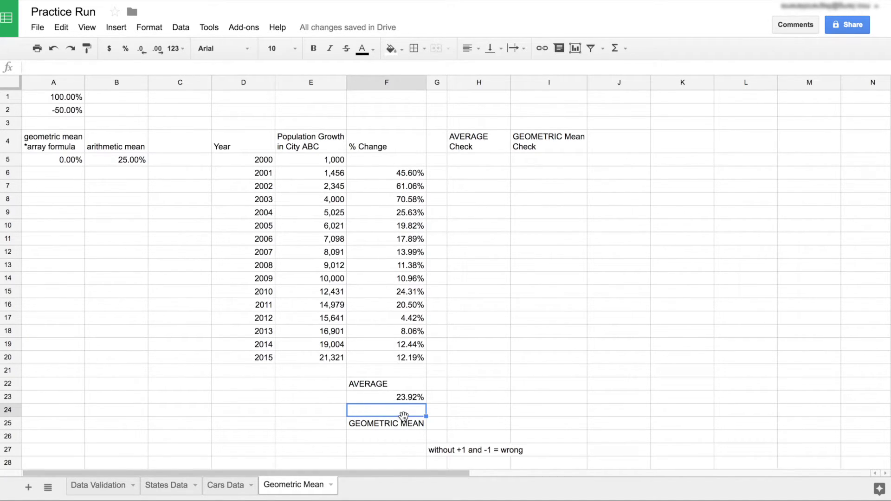
- Enter the array formula =ARRAYFORMULA(GEOMEAN(F6:F20)) in F26 under the GEOMETRIC MEAN label
left_click(403, 440)
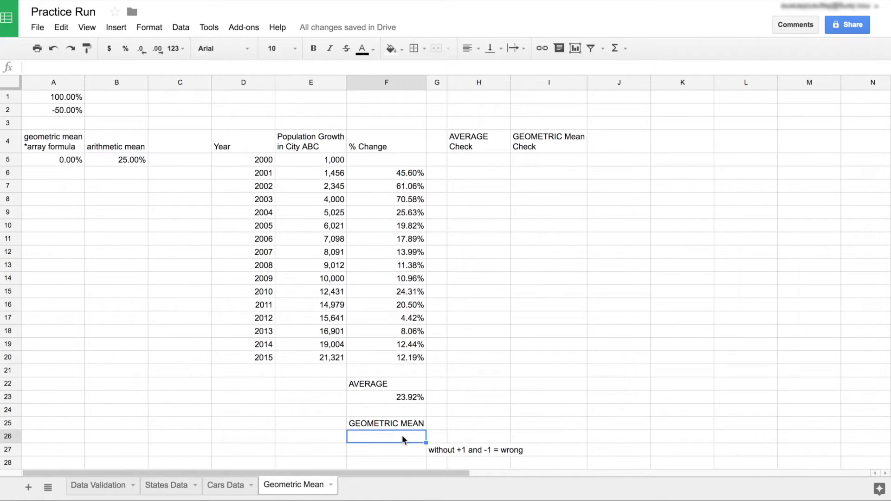
type("=arra")
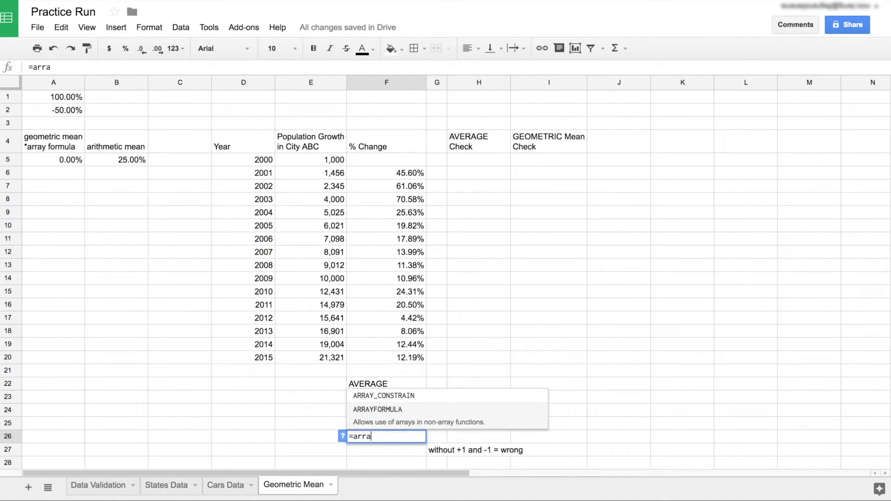
key("Tab")
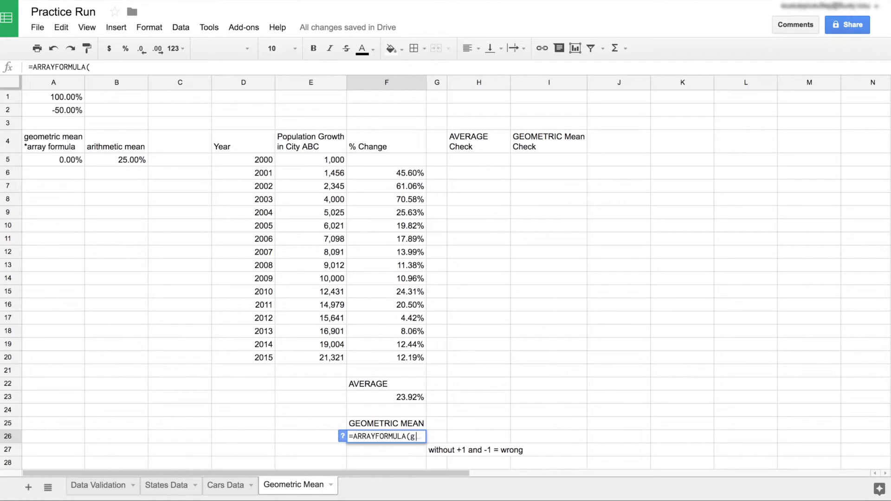
type("geo")
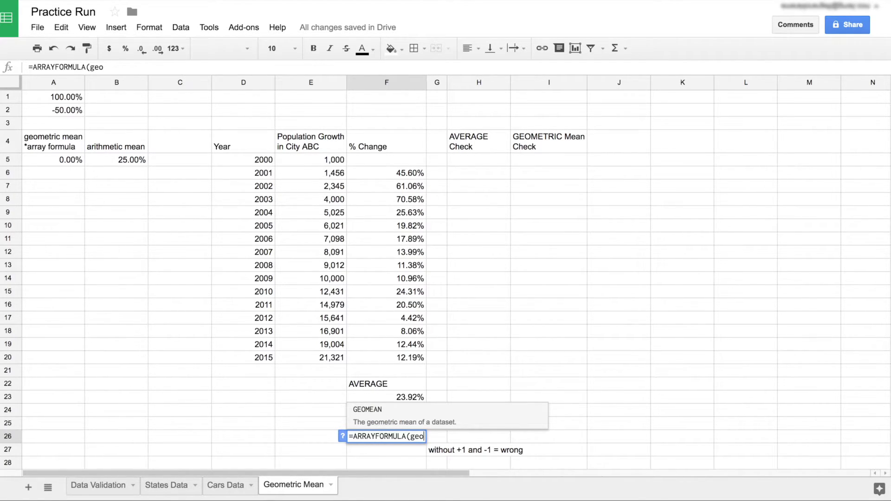
key("Tab")
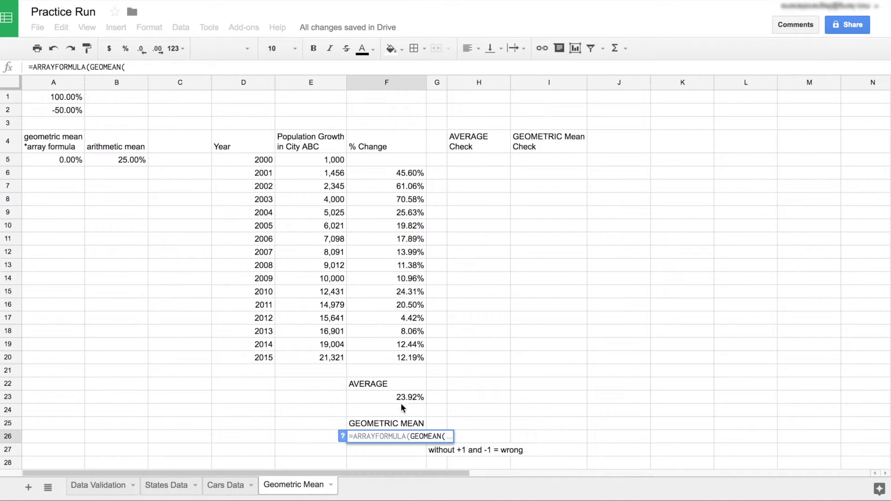
left_click(398, 172)
key("ctrl+shift+Down")
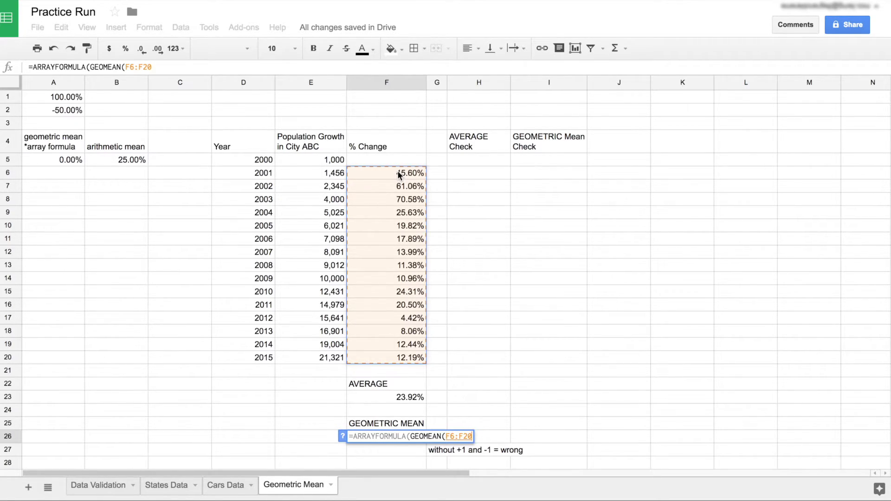
key("Return")
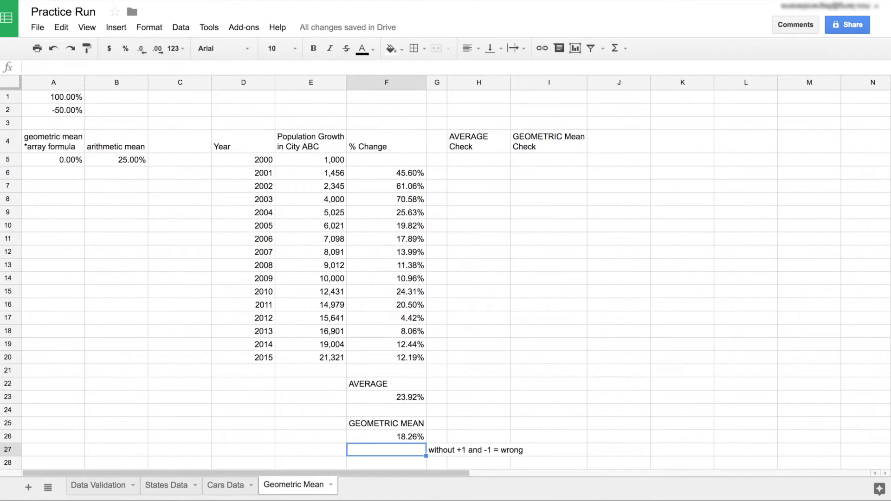
- Enter =ARRAYFORMULA(GEOMEAN(F6:F20)) in F27 as the wrong example without +1 and -1
type("=")
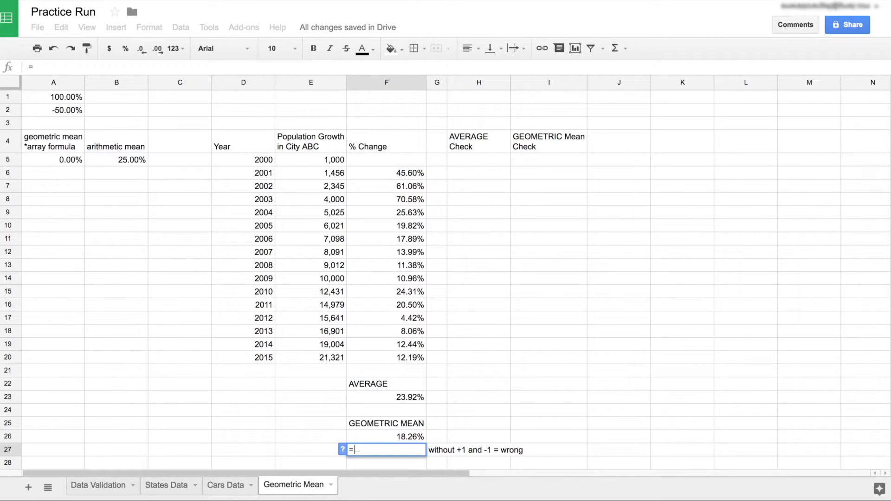
type("arr")
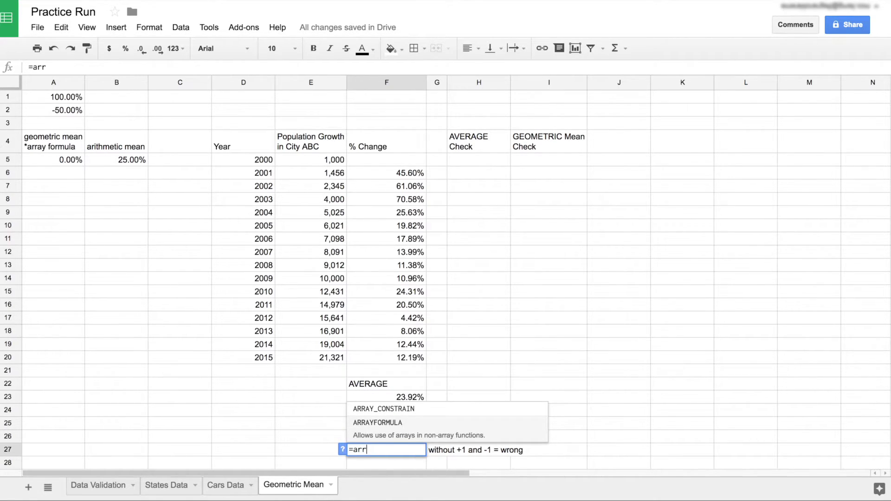
key("Tab")
type("geo")
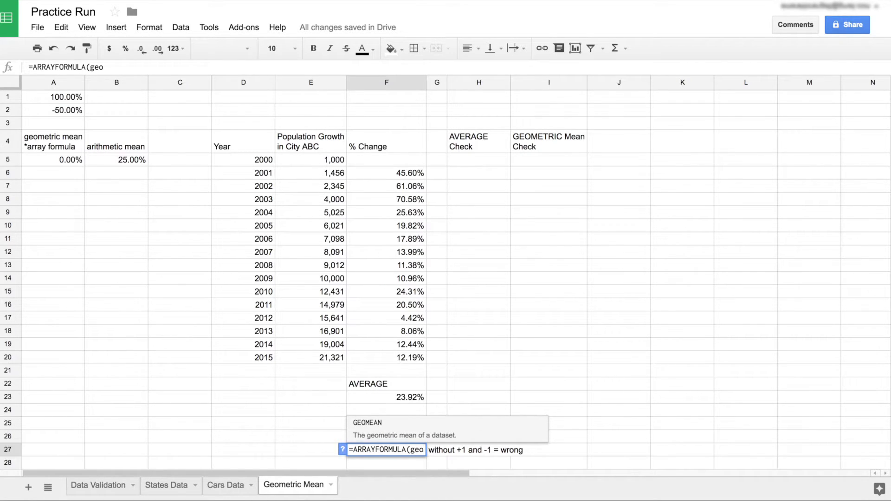
key("Tab")
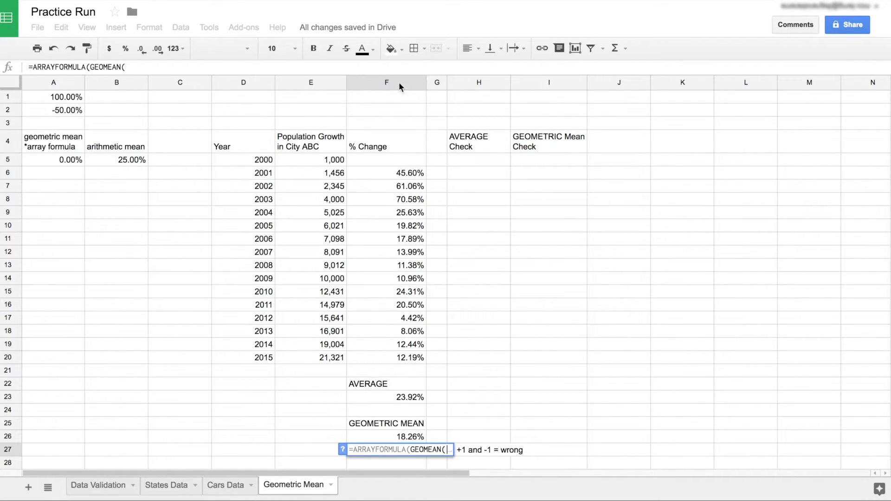
left_click(391, 173)
key("ctrl+shift+Down")
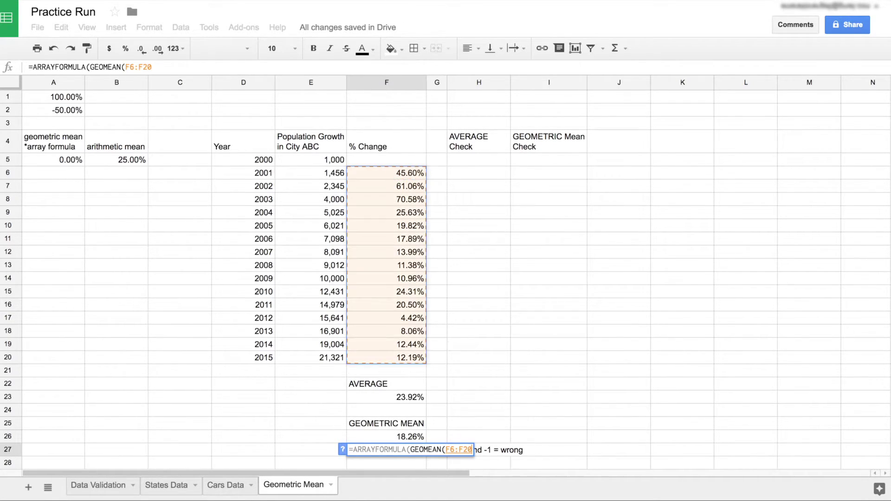
key("Return")
- Correct the F26 formula to =ARRAYFORMULA(GEOMEAN(F6:F20+1)-1), leaving the wrong example in F27 as it is
left_click(391, 437)
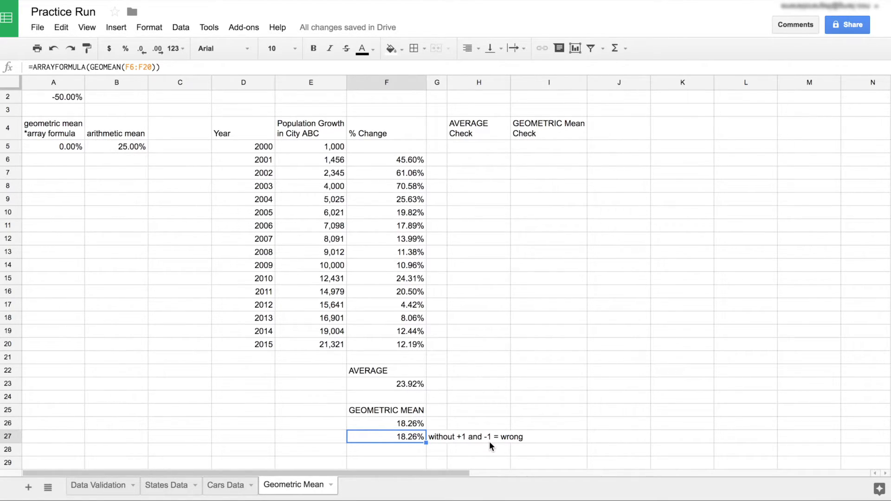
double_click(397, 436)
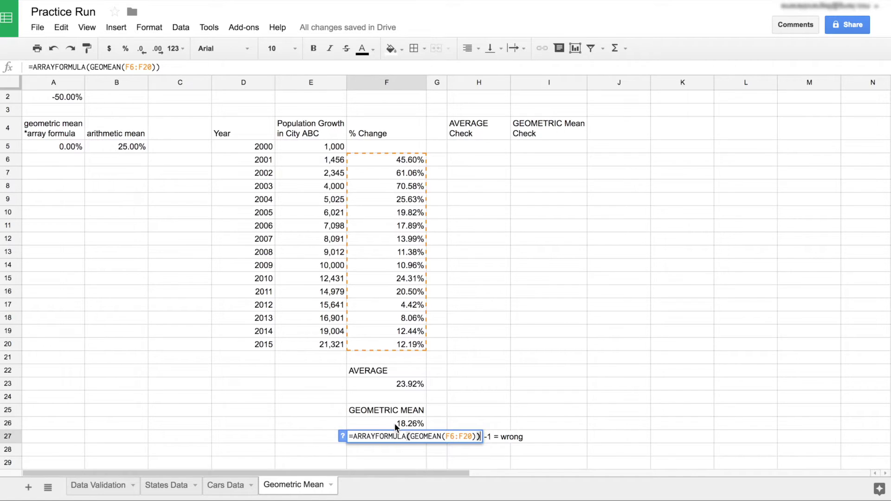
left_click(397, 426)
double_click(396, 426)
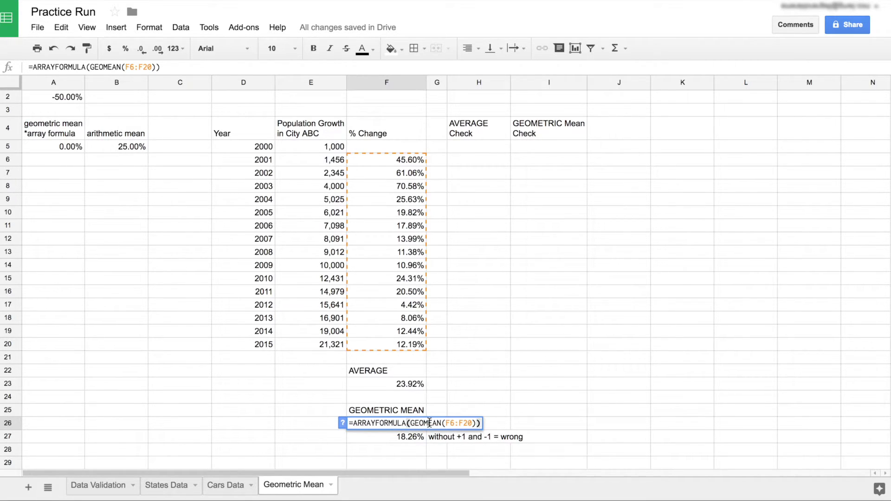
left_click(472, 424)
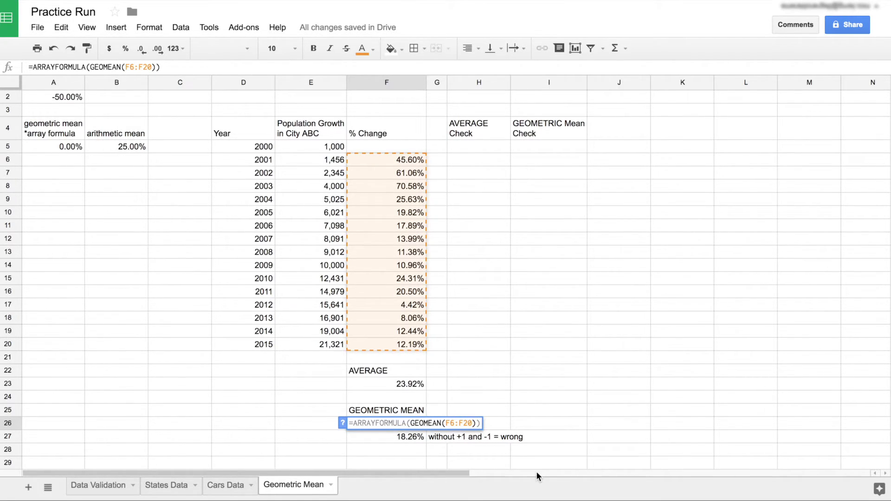
type("+1")
key("Right")
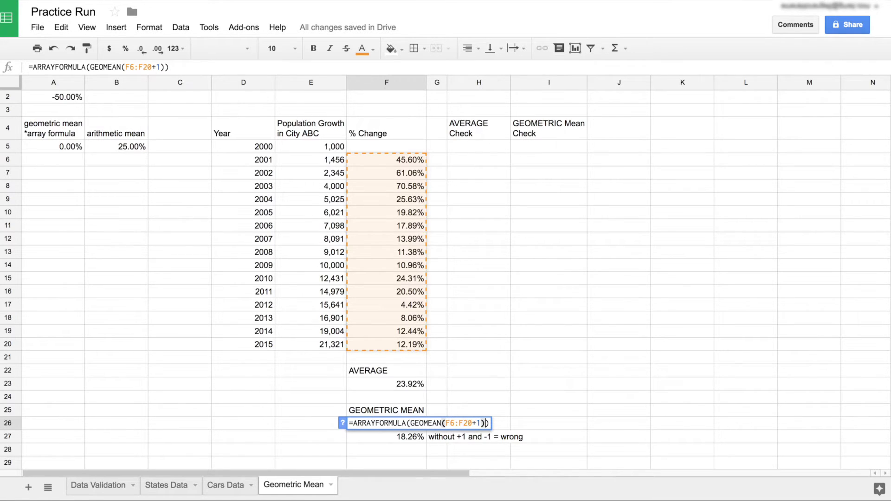
type("-1")
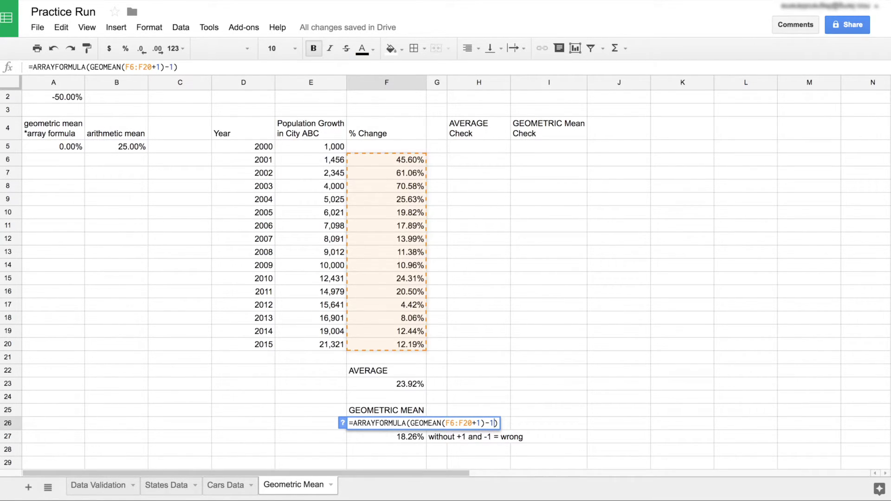
key("Return")
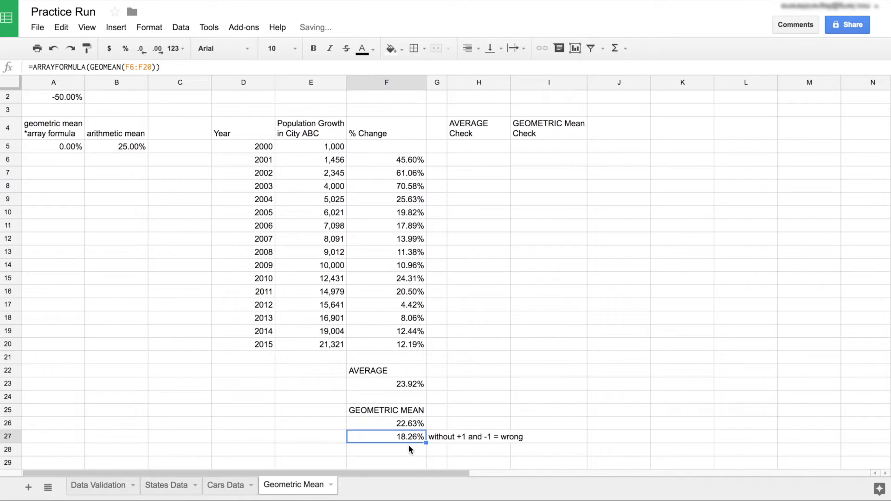
left_click(371, 423)
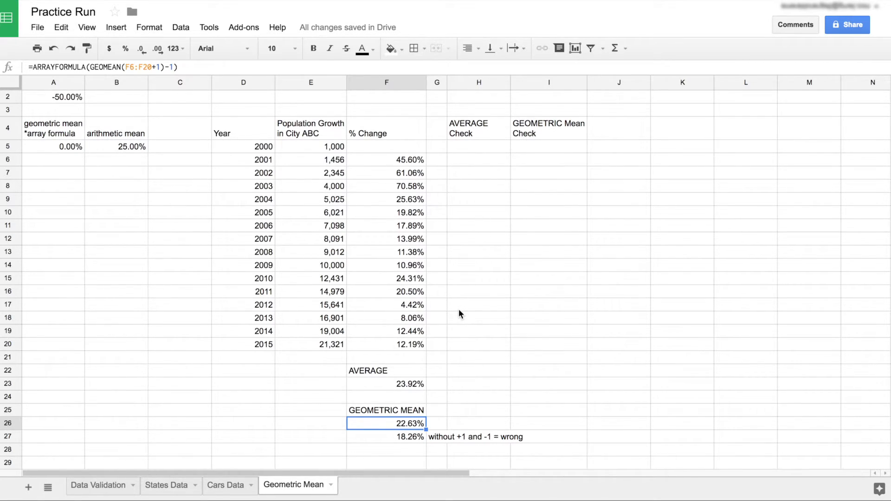
- Enter the formula =E5*(F23) in H6 under AVERAGE Check, multiplying the 2000 population by the average change
left_click(463, 163)
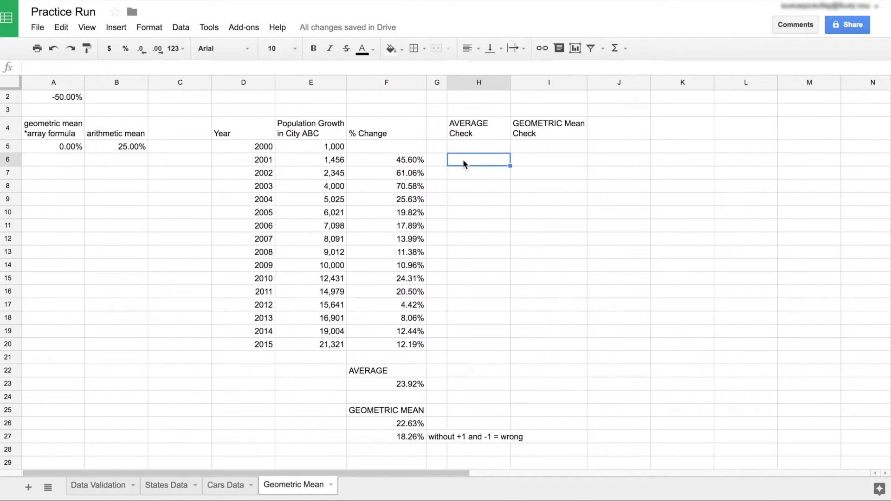
type("=")
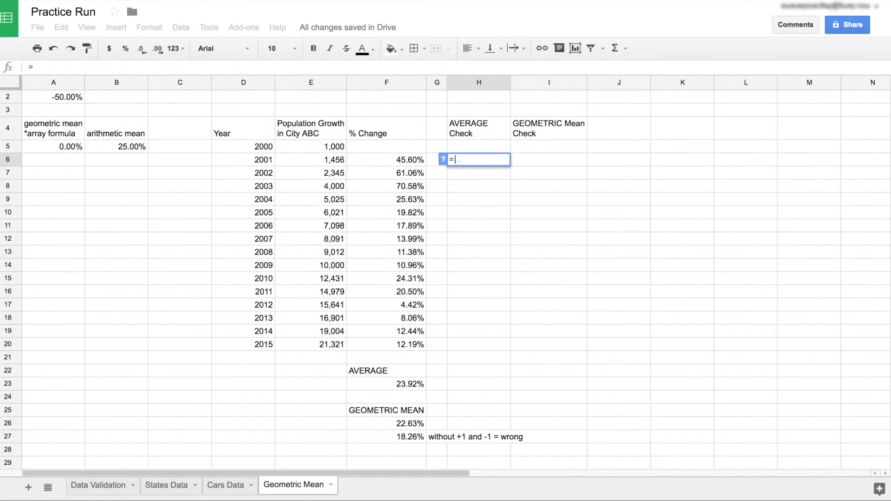
left_click(299, 147)
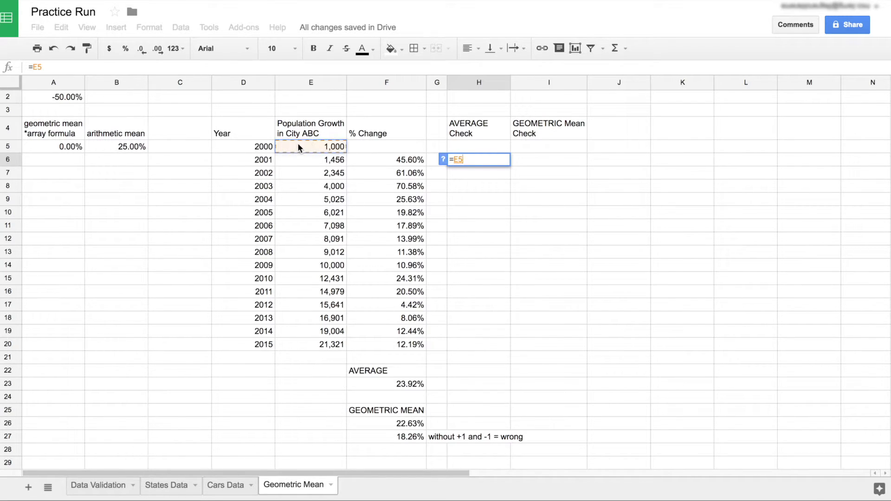
type("*(")
left_click(374, 383)
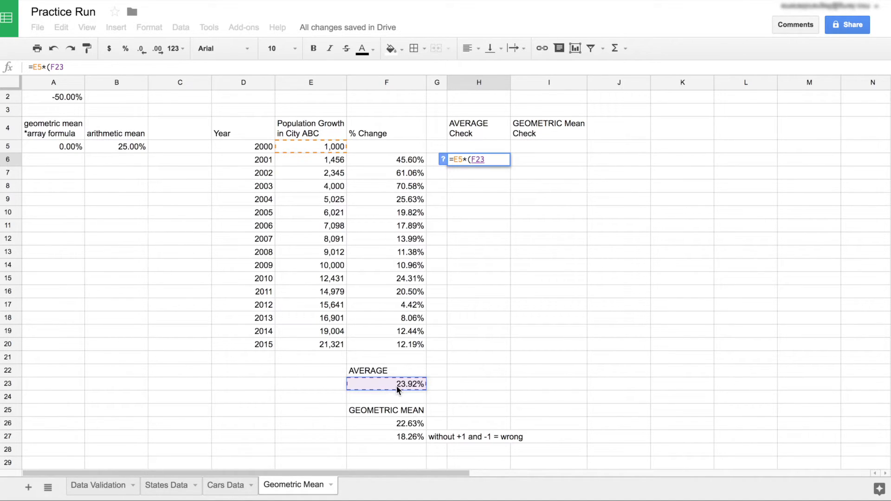
type("+1")
key("BackSpace")
key("BackSpace")
type(")")
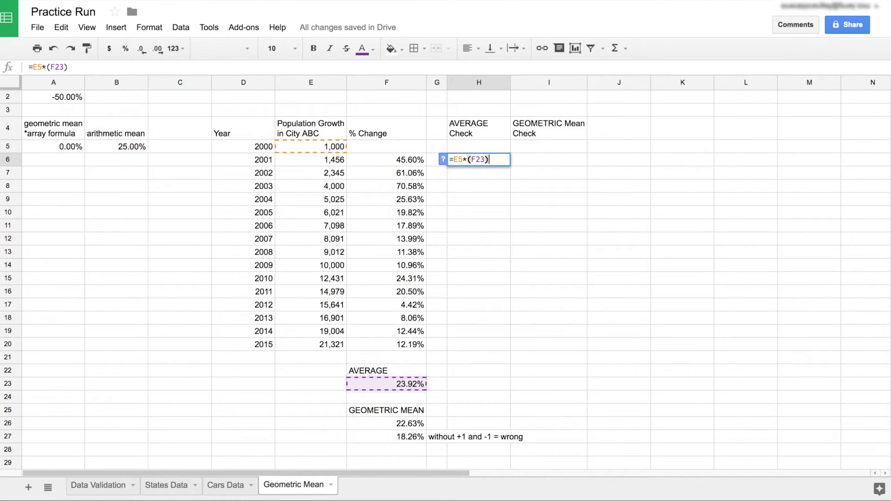
key("Return")
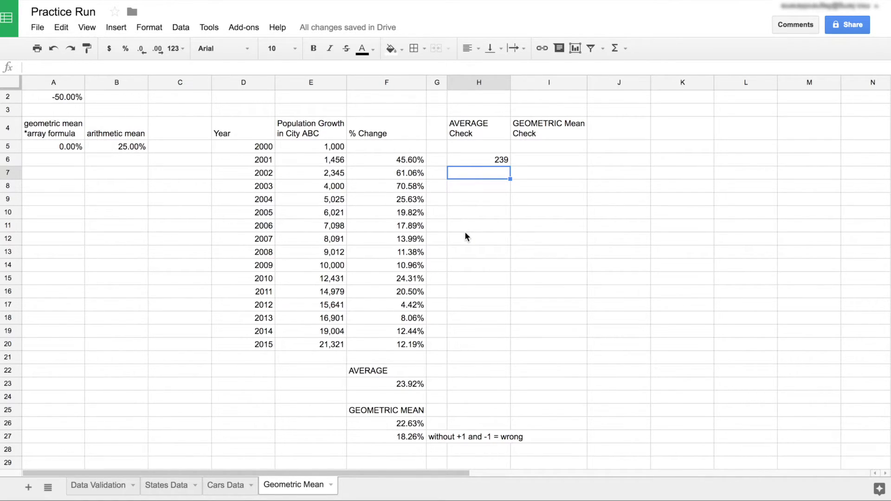
- Correct the H6 formula to =E5*(F23+1) and check its references to the starting population and the average
key("Up")
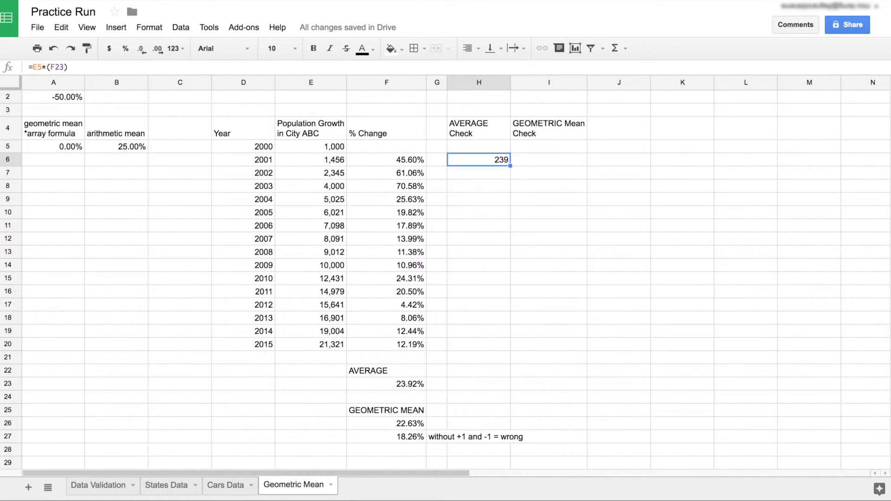
double_click(467, 161)
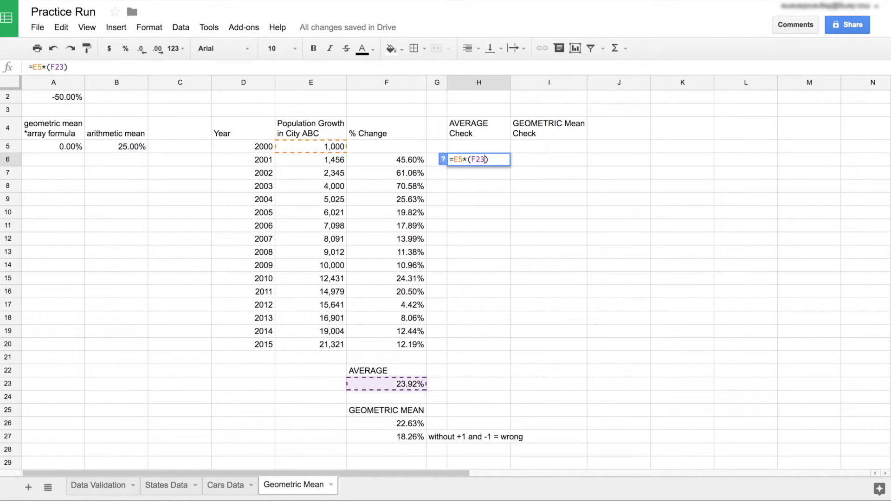
type("+1")
key("Return")
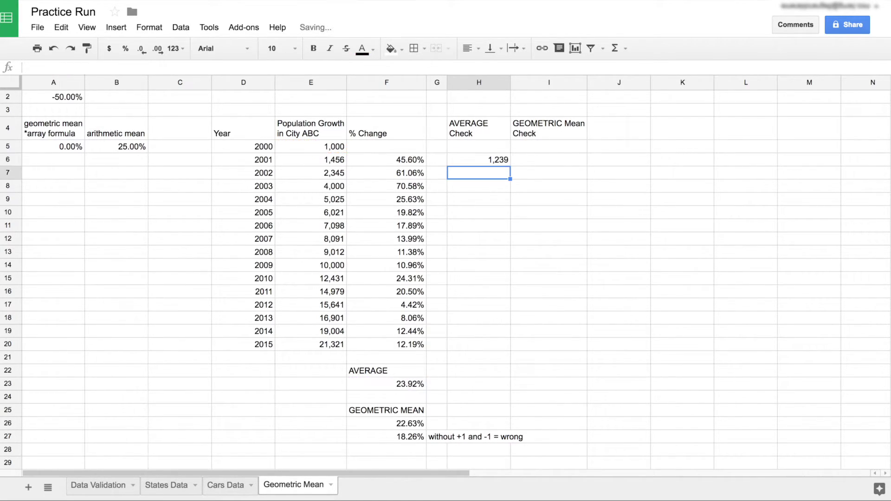
left_click(479, 163)
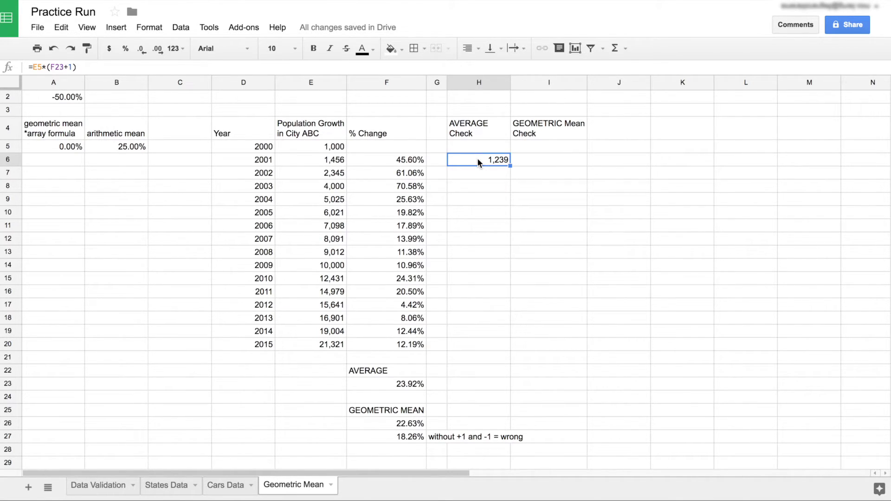
double_click(478, 162)
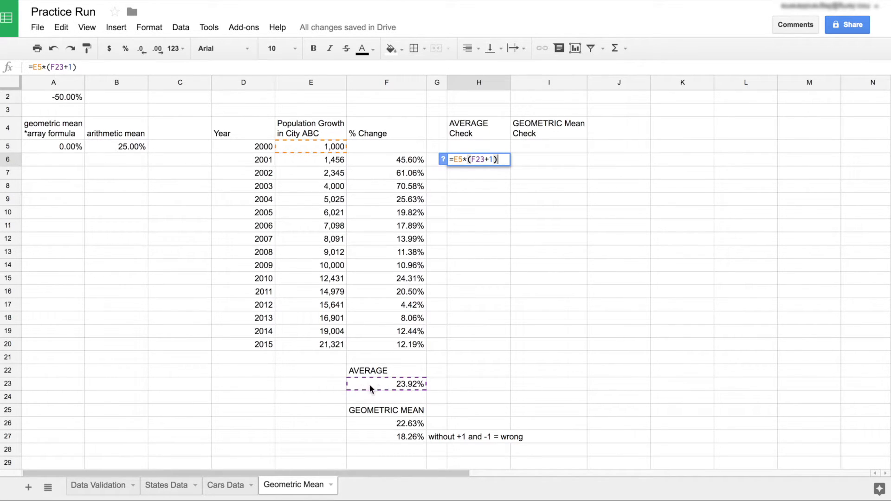
key("Return")
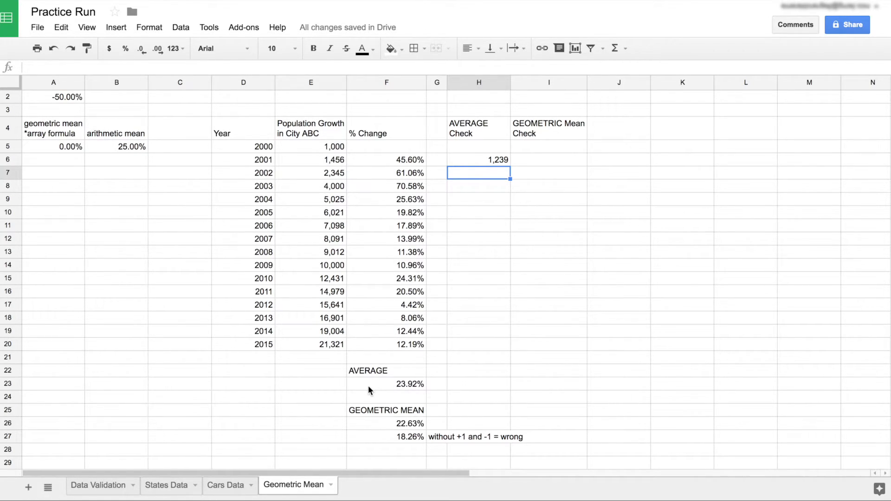
- Enter =H6*(F$23+1) in H7 under AVERAGE Check, locking the row of the average reference
left_click(479, 348)
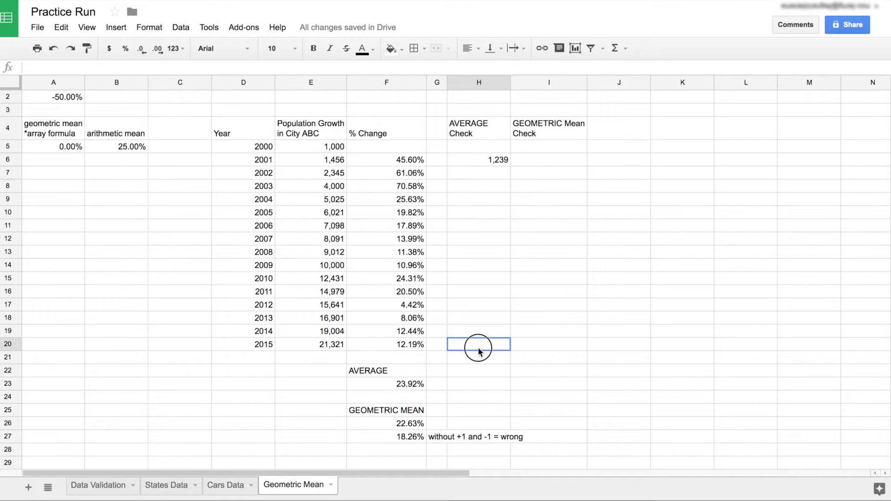
left_click(468, 176)
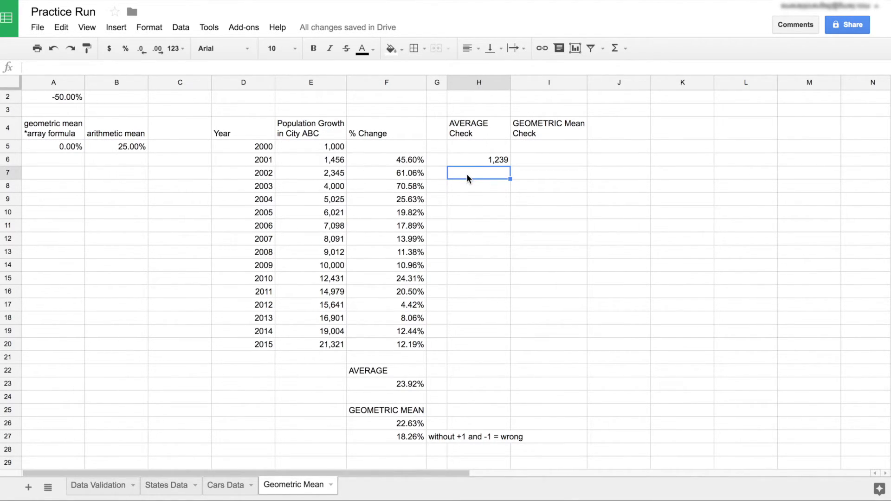
type("=")
left_click(491, 157)
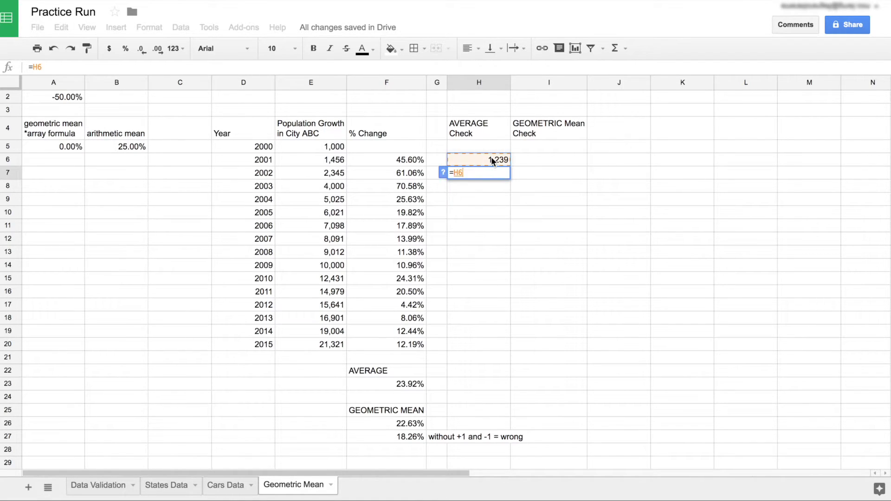
type("*(")
left_click(374, 382)
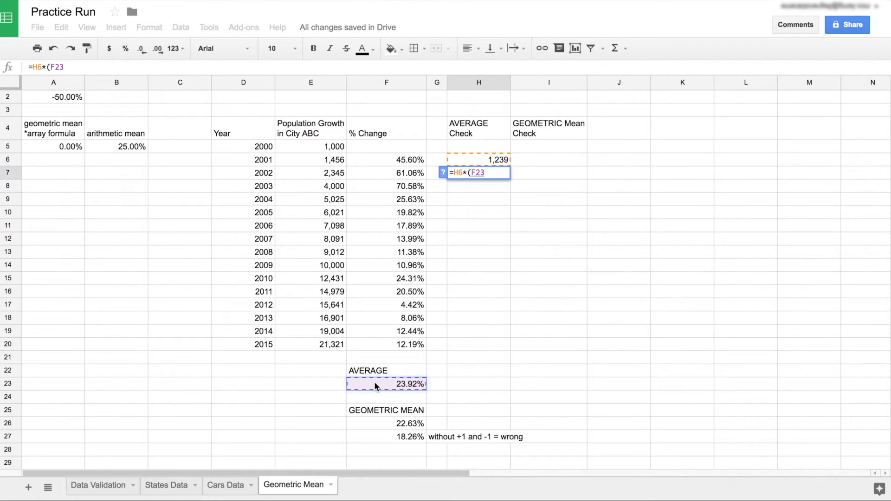
type("+1)")
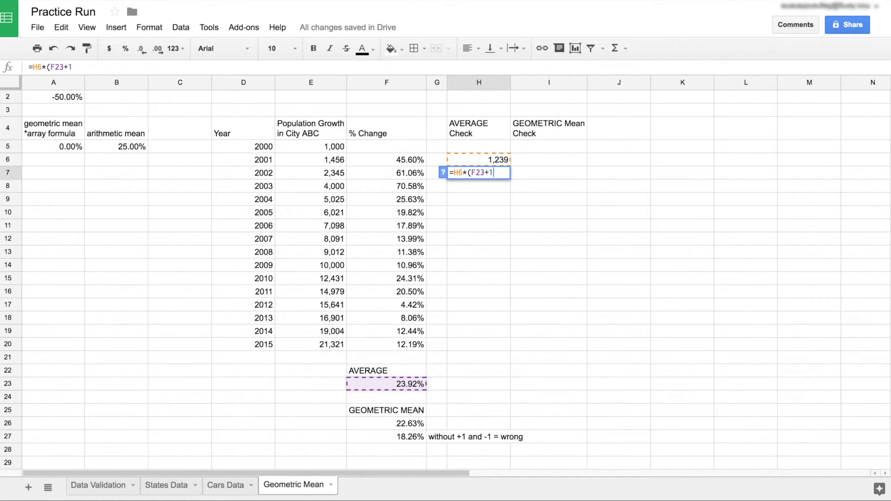
key("Left")
key("Left")
key("Left")
key("Left")
key("Left")
key("F4")
key("F4")
key("Return")
- Fill the H7 formula down through H20 and check the cell references in H13 and H20
left_click(483, 171)
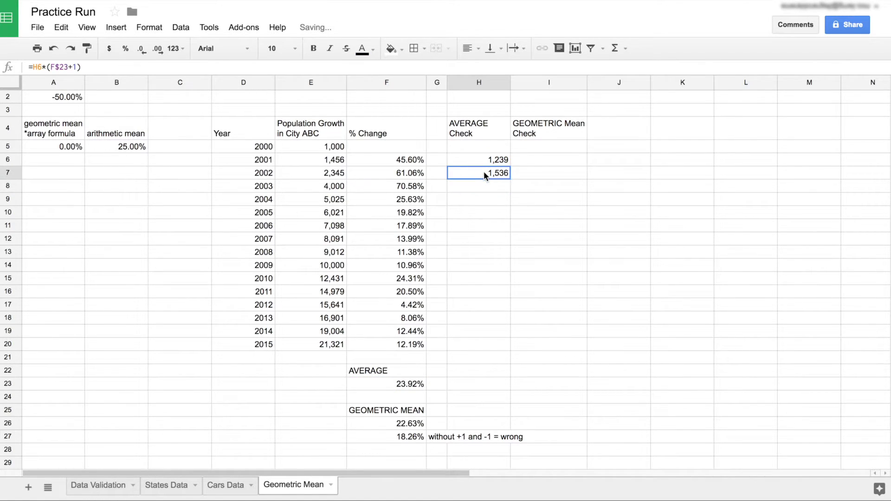
left_click_drag(510, 179, 505, 342)
left_click(549, 349)
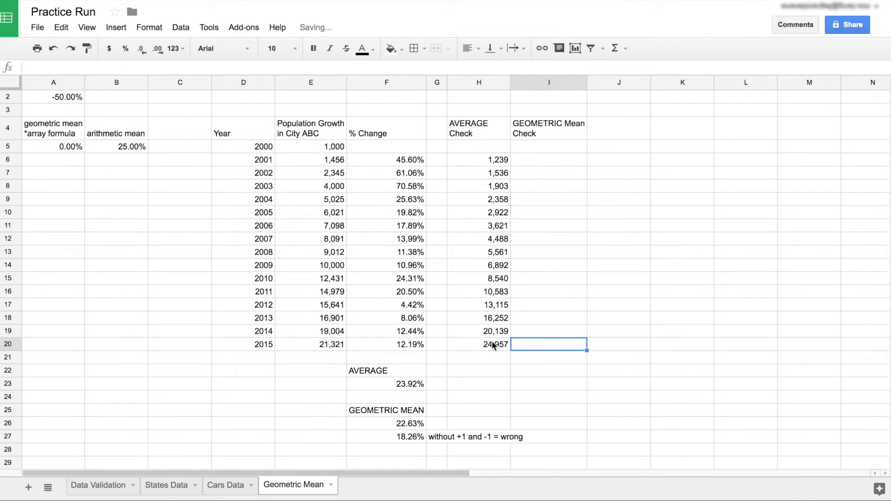
left_click(484, 252)
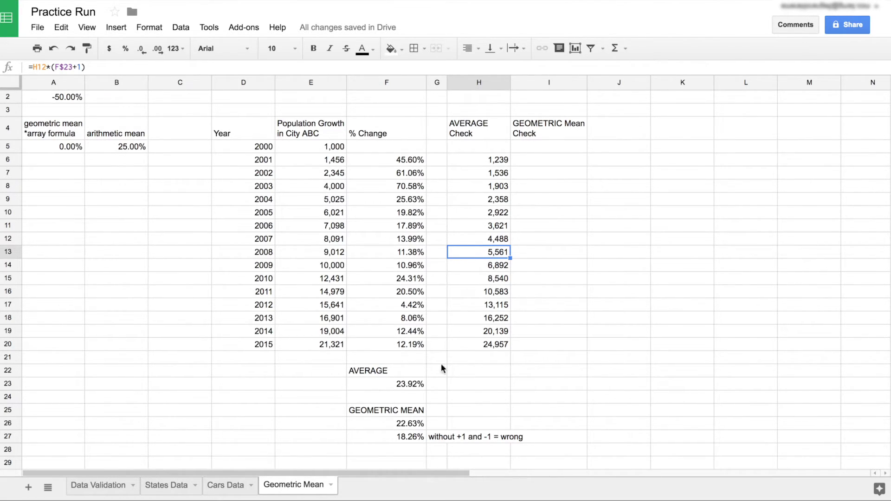
double_click(458, 252)
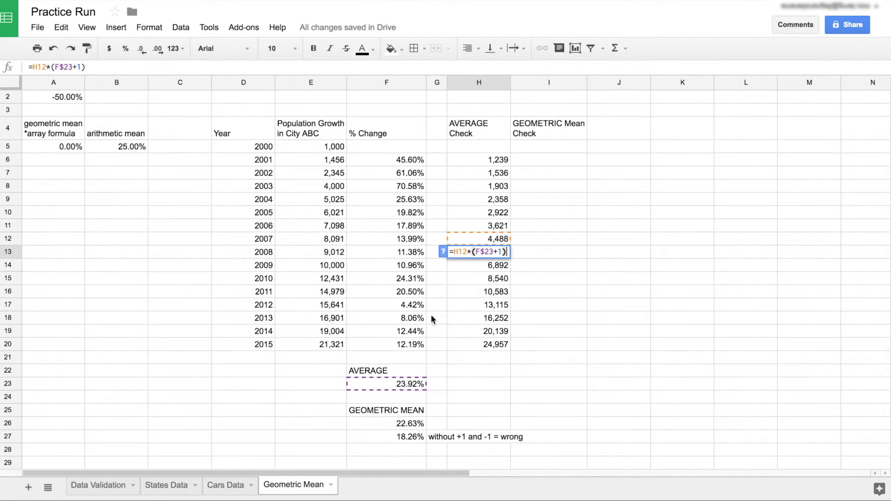
key("Escape")
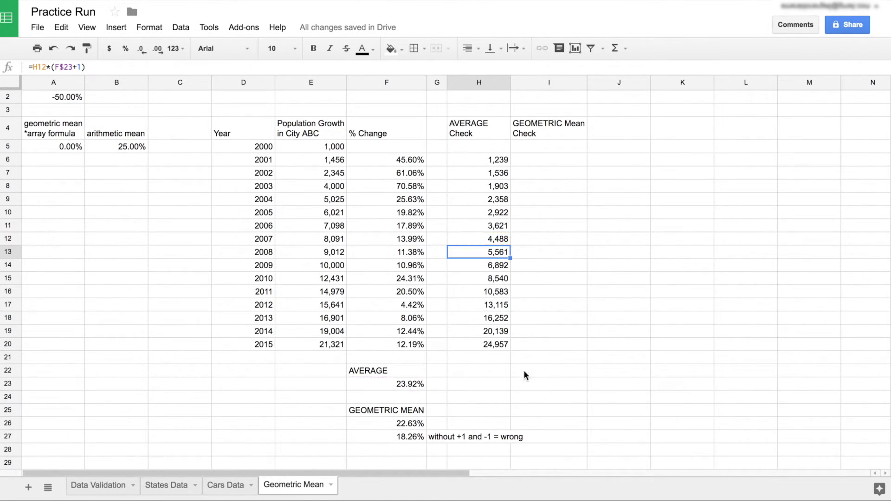
double_click(477, 345)
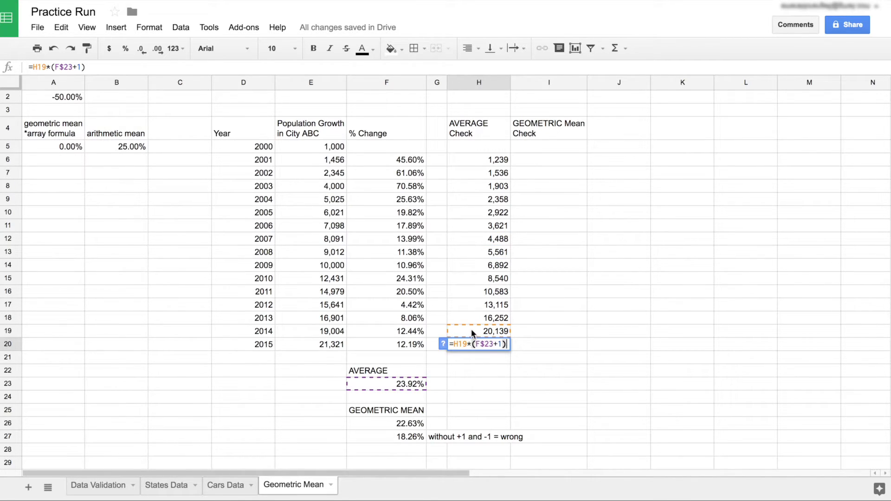
key("Escape")
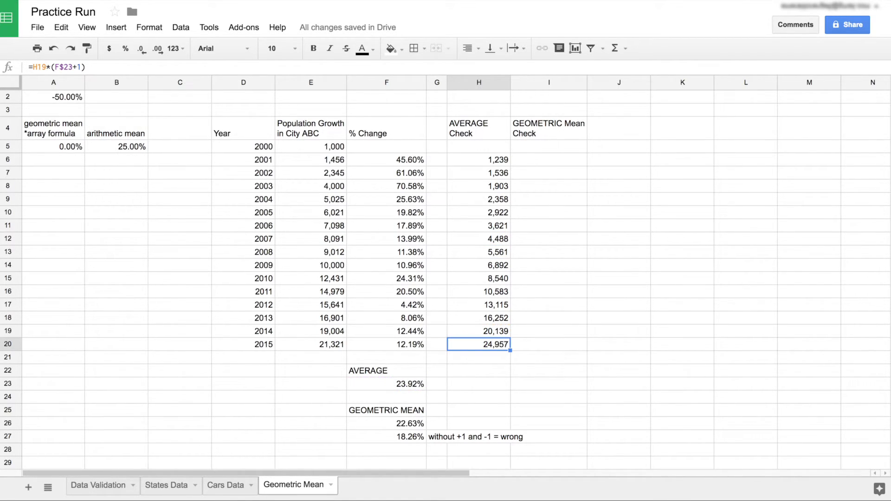
left_click(532, 164)
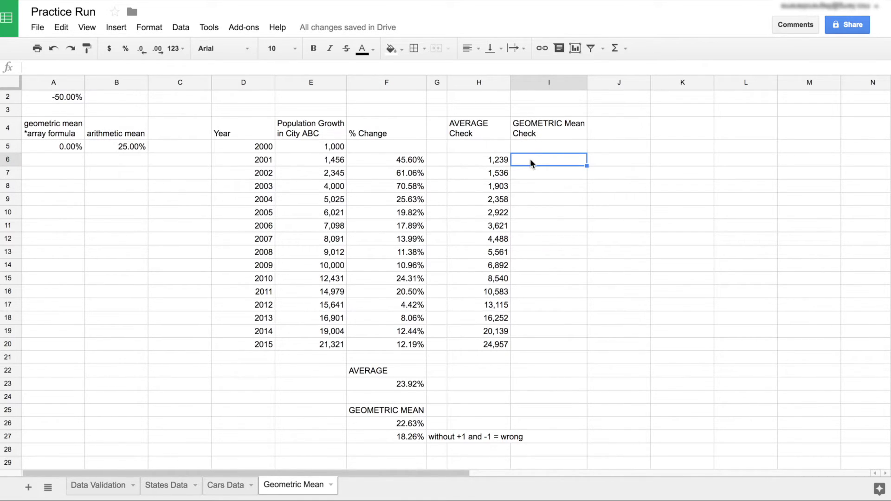
type("=")
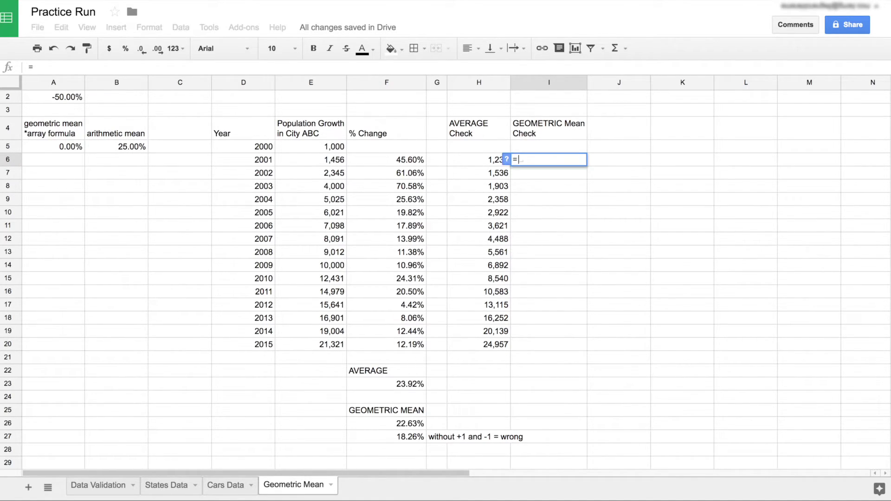
left_click(316, 145)
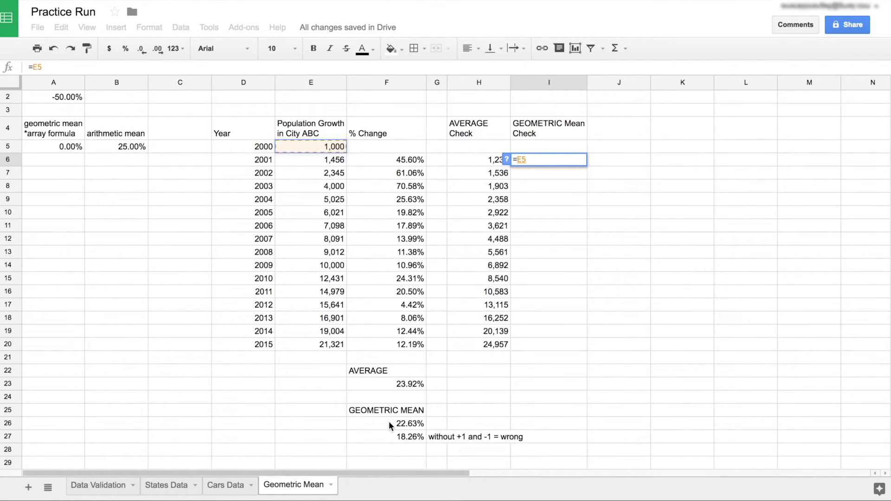
type("*(")
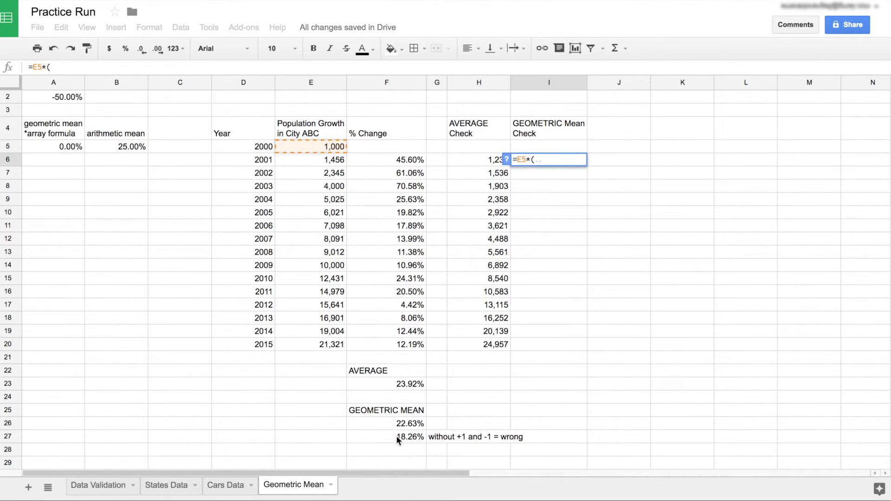
left_click(378, 422)
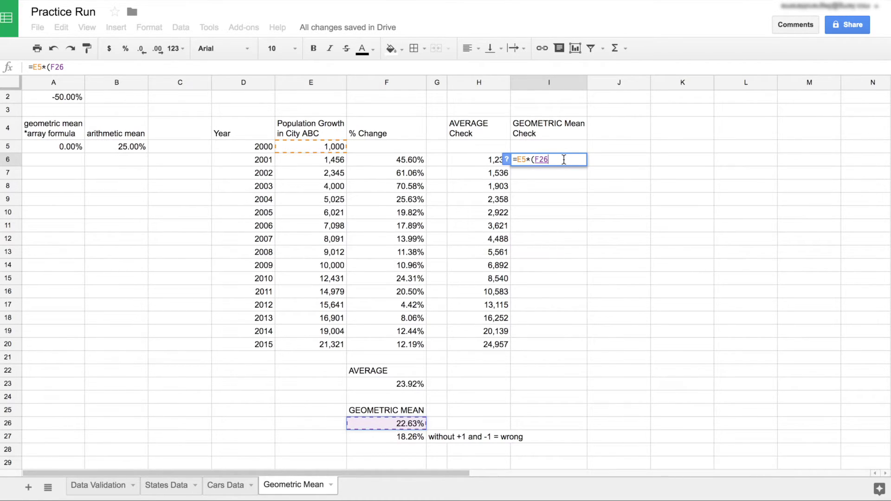
type("+1)")
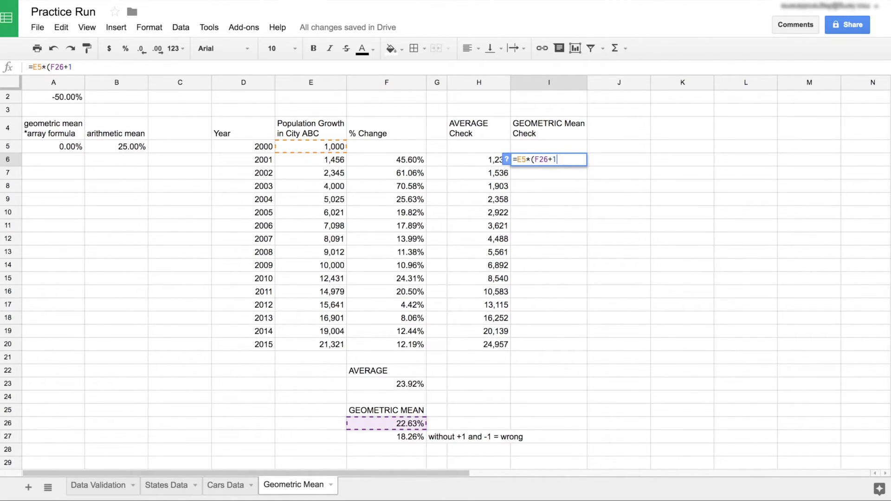
left_click(540, 160)
type("$")
key("Escape")
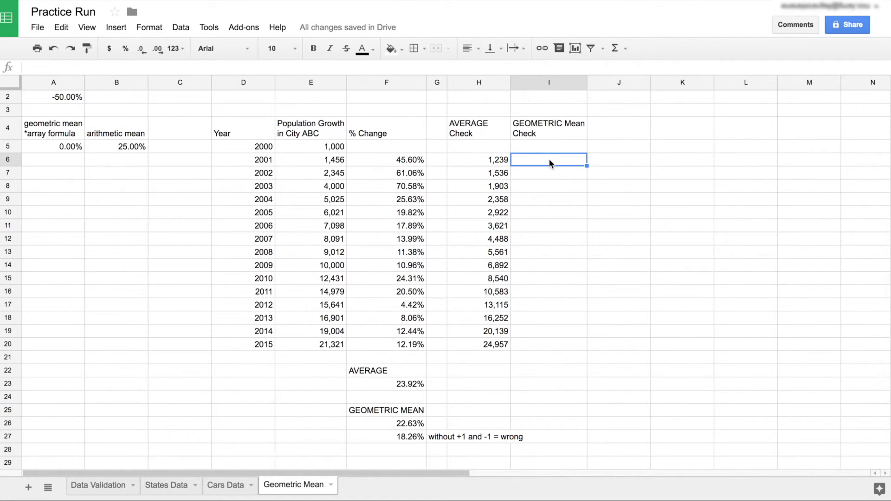
- Enter =E5*(F26+1) in I6 under GEOMETRIC Mean Check, growing the 2000 population by the geometric mean
type("=")
left_click(326, 148)
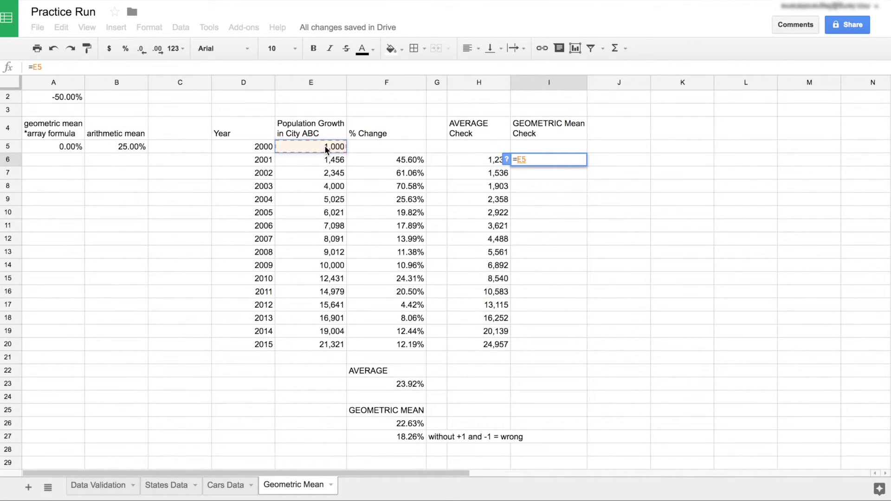
type("*(")
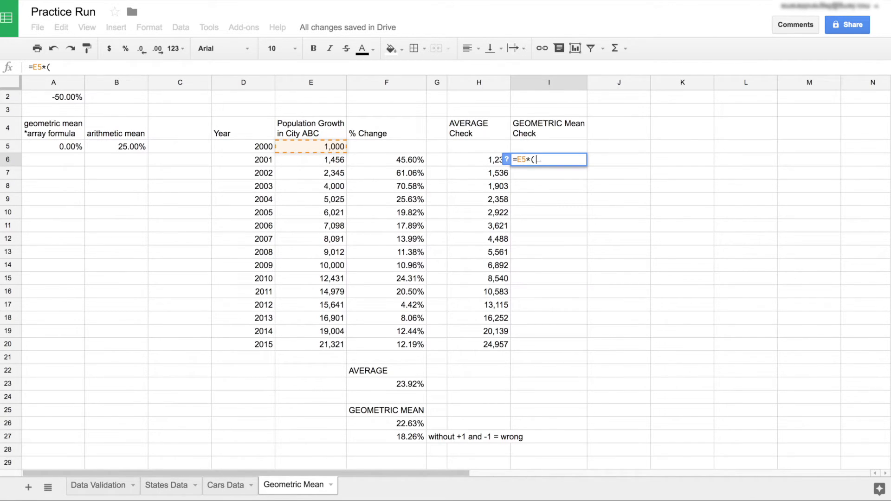
left_click(412, 423)
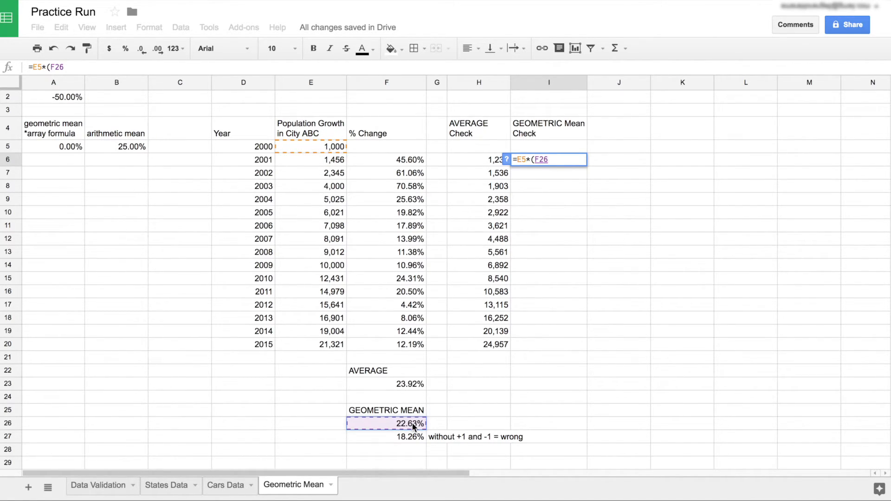
type("+1)")
key("Return")
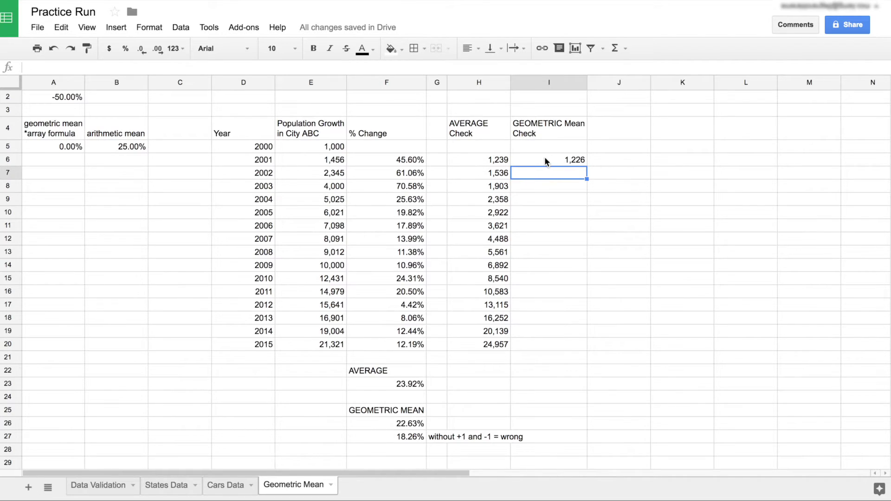
- Enter =I6*(F$26+1) in I7, locking the row of the geometric mean reference
type("=")
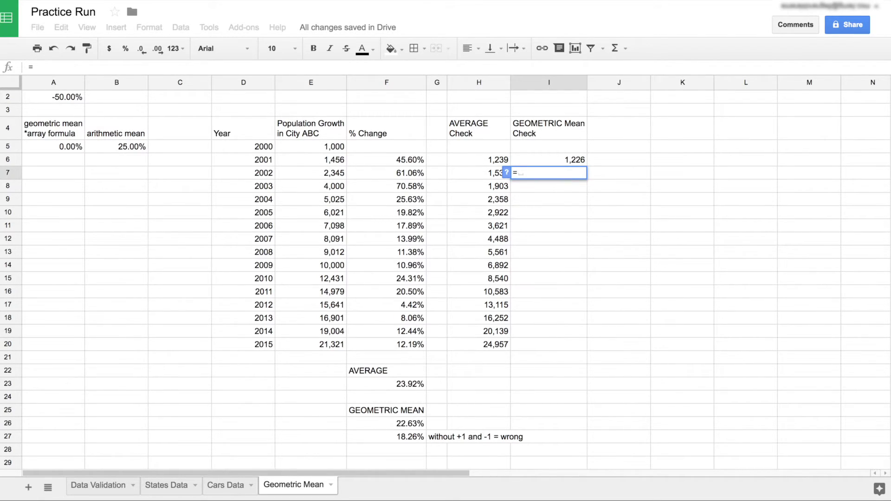
left_click(561, 160)
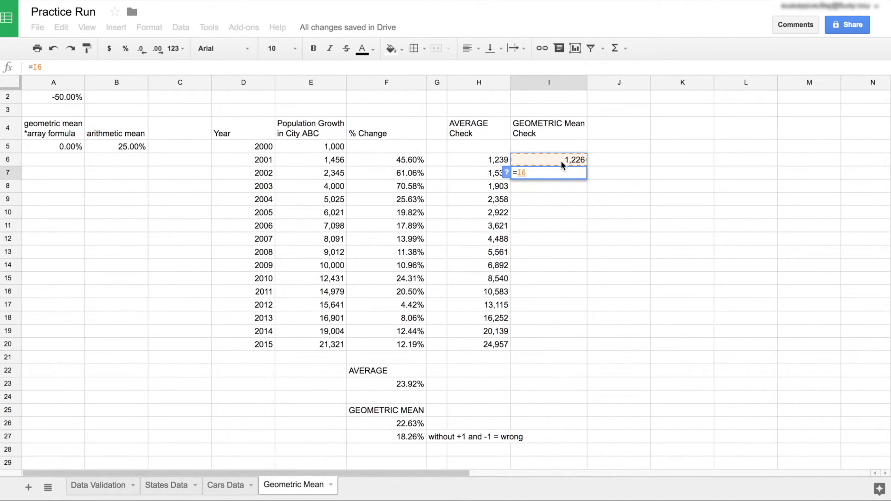
type("*(")
left_click(370, 426)
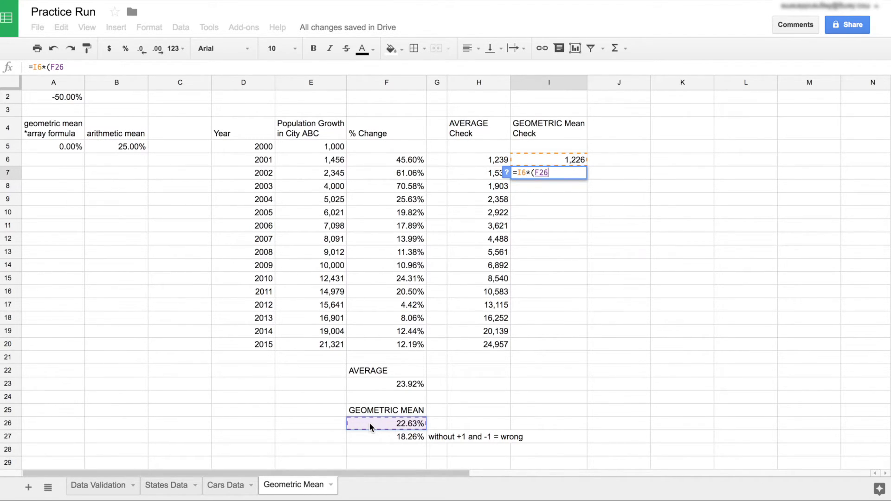
type("+1)")
left_click(548, 173)
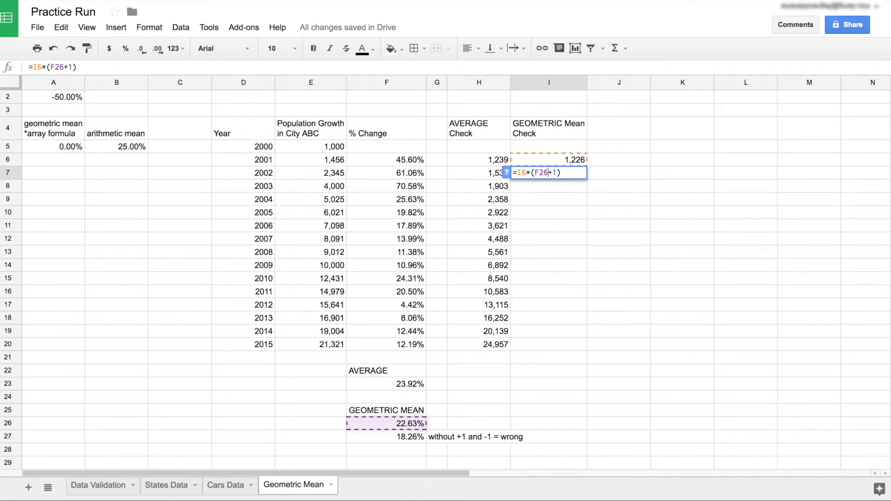
type("$")
key("Return")
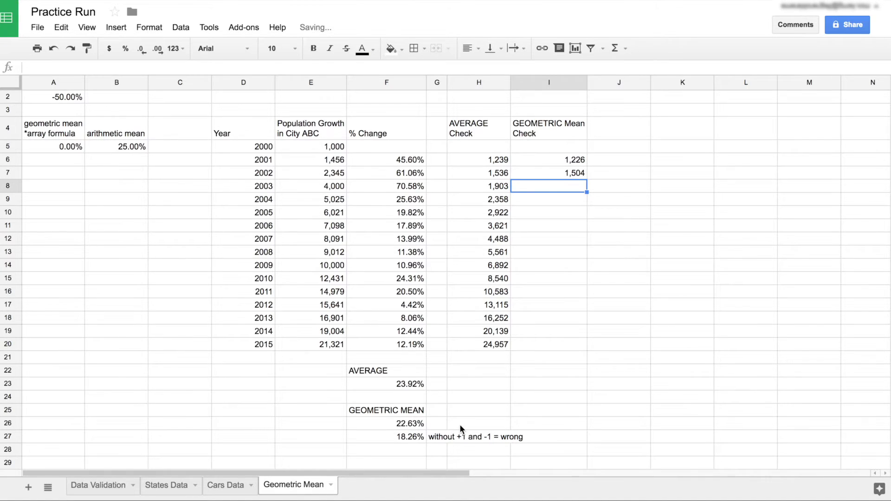
- Fill the I7 formula down through I20 and compare the 2015 projection with the actual population in E20
left_click(552, 174)
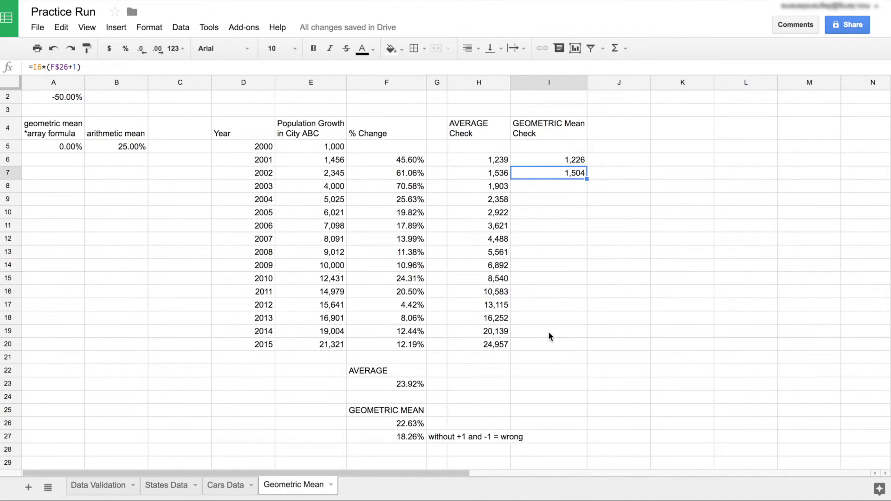
left_click(529, 347)
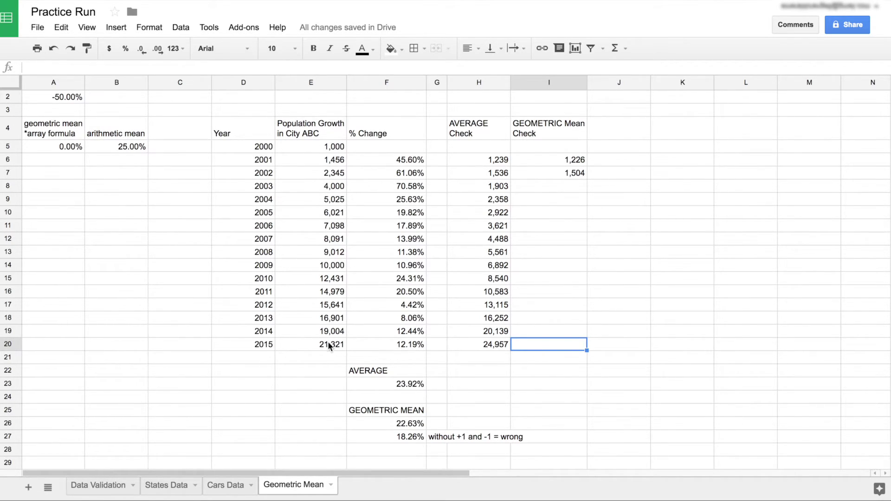
left_click(309, 347)
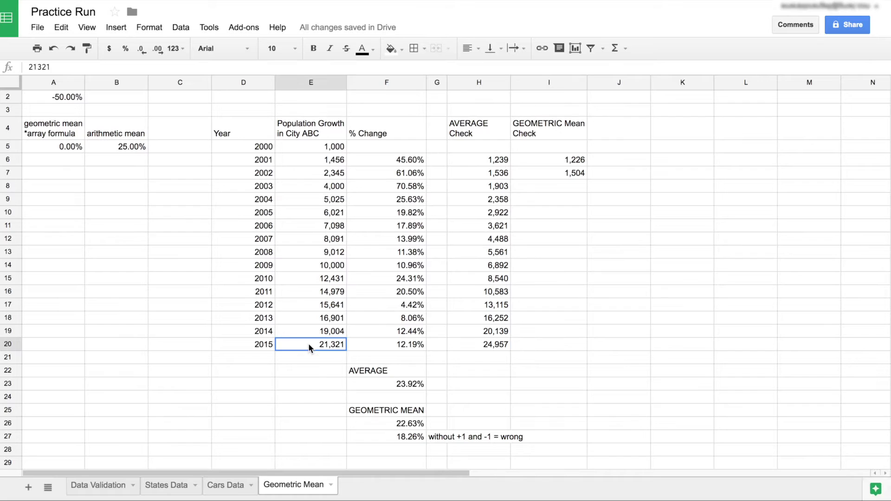
left_click(553, 169)
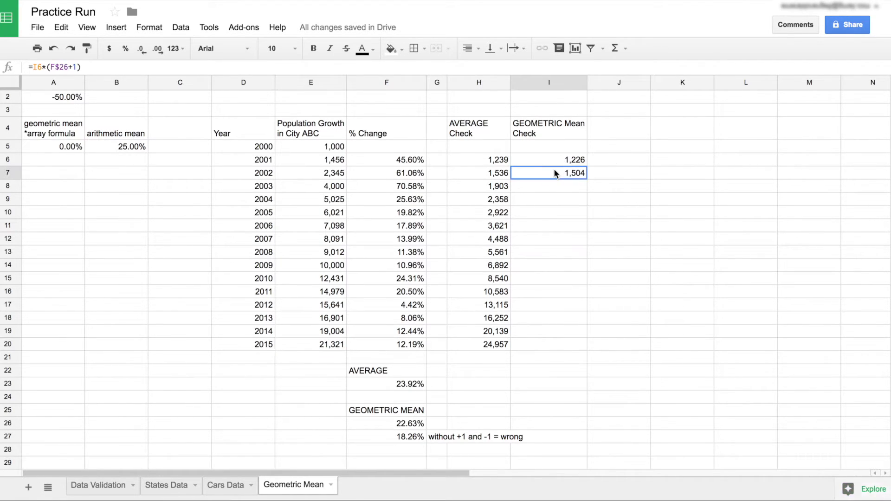
left_click_drag(587, 179, 575, 353)
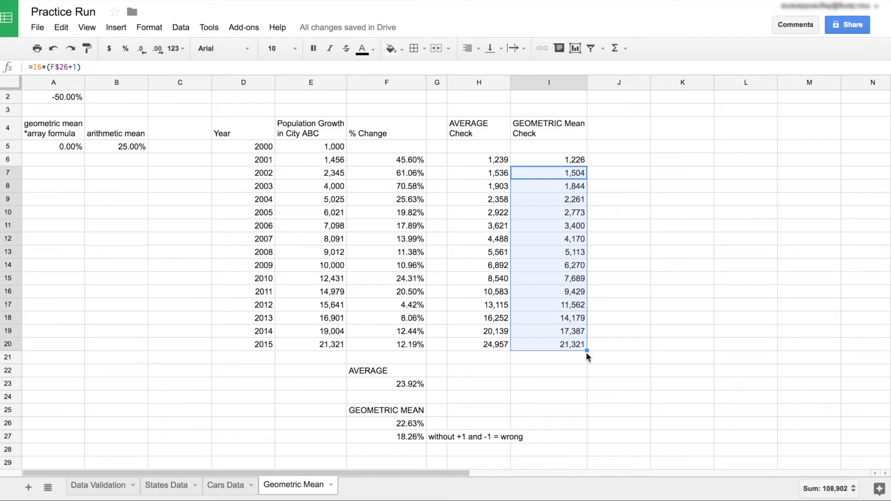
left_click(532, 345)
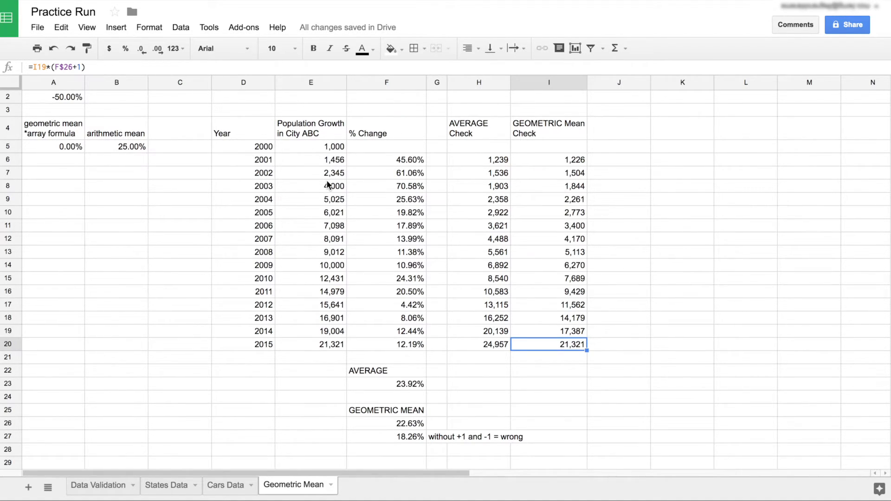
left_click(462, 131)
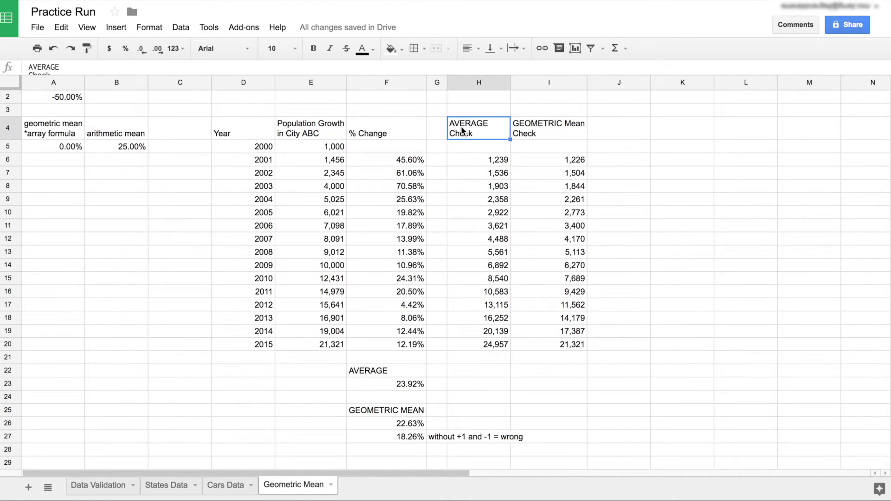
- Compare the AVERAGE and GEOMETRIC Mean Check projections in H20 and I20 with the actual 2015 population in E20, checking their mean formulas in F23 and F26
left_click(371, 386)
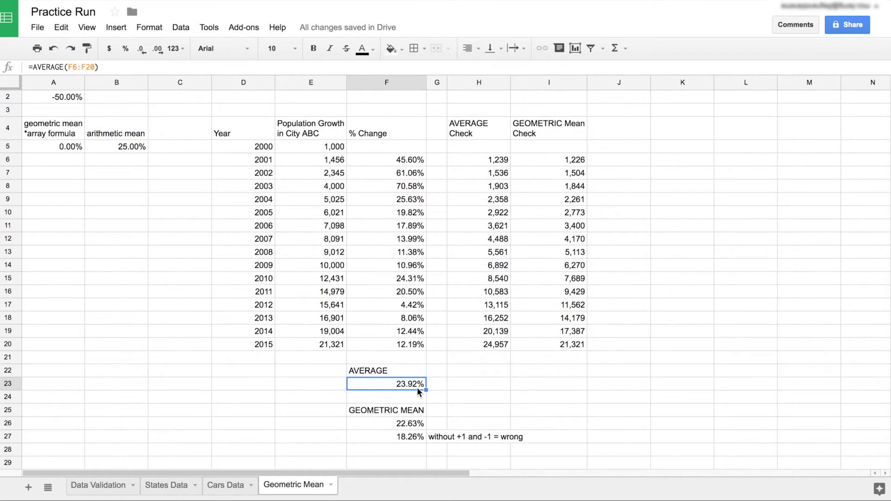
left_click(470, 346)
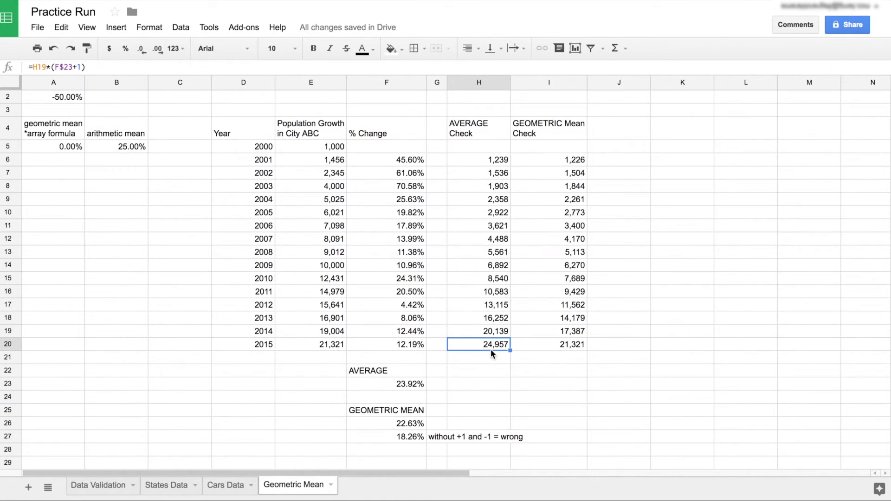
left_click(300, 344)
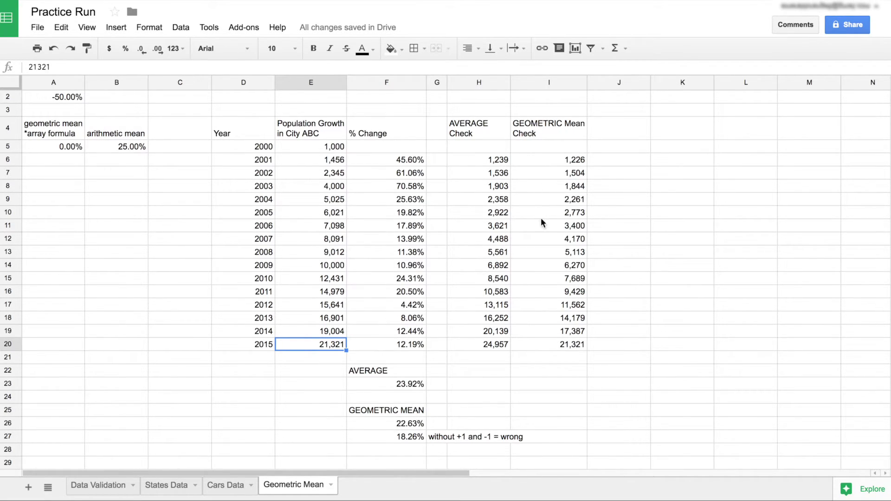
left_click(542, 159)
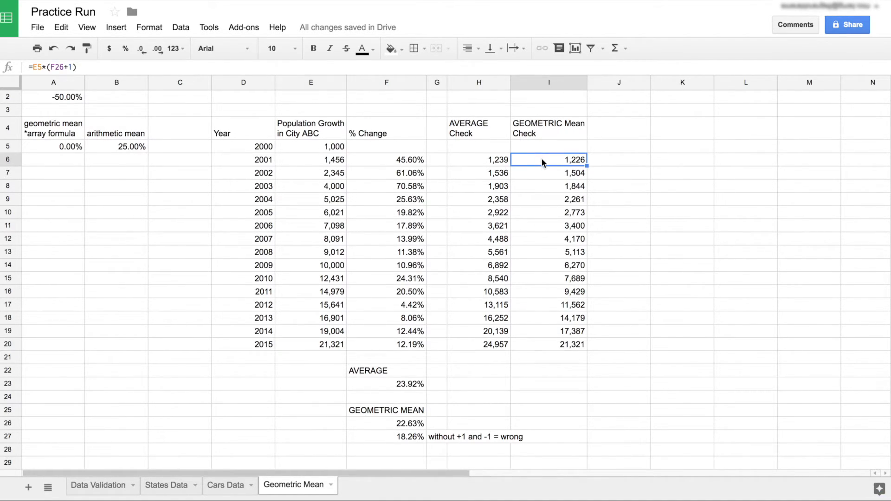
left_click(548, 346)
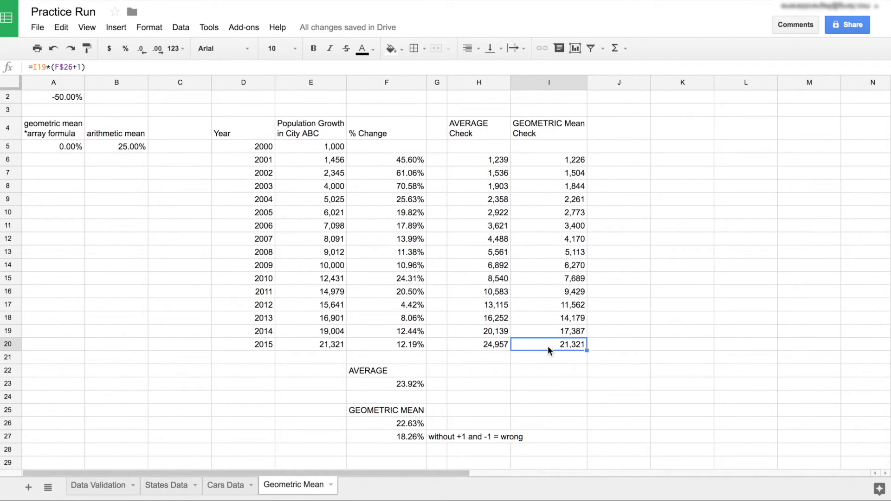
left_click(304, 344)
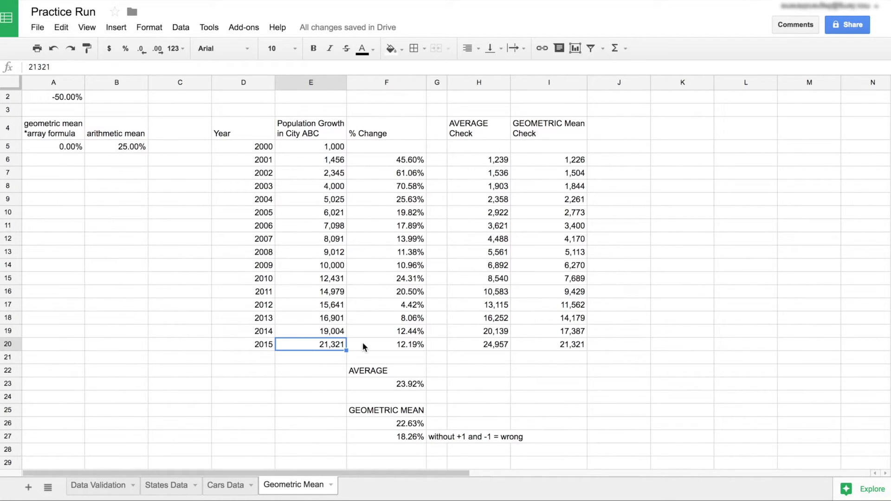
left_click(385, 423)
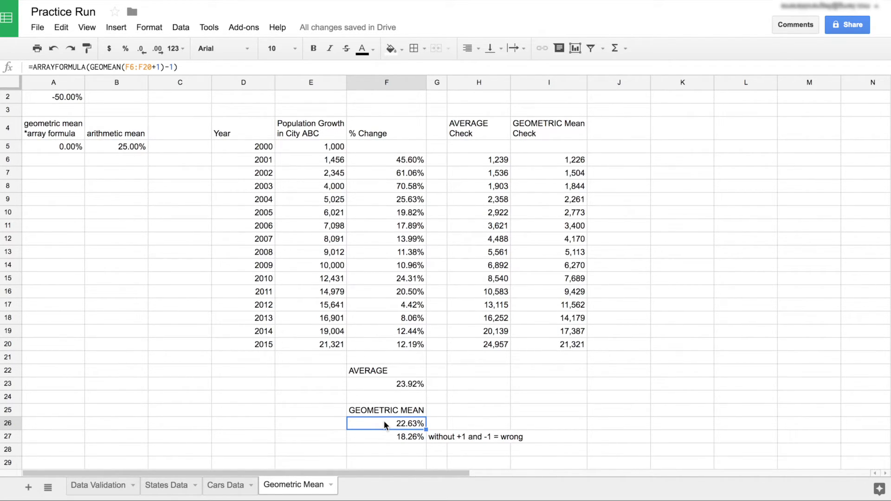
left_click(551, 344)
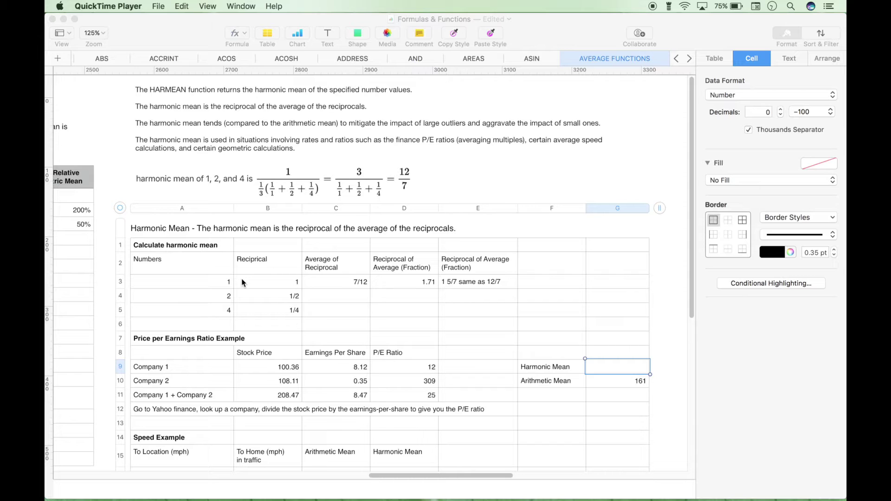
- Switch to the Formulas & Functions spreadsheet in Numbers and examine the reciprocals and the average formula in C3 of the Calculate harmonic mean example
left_click(196, 245)
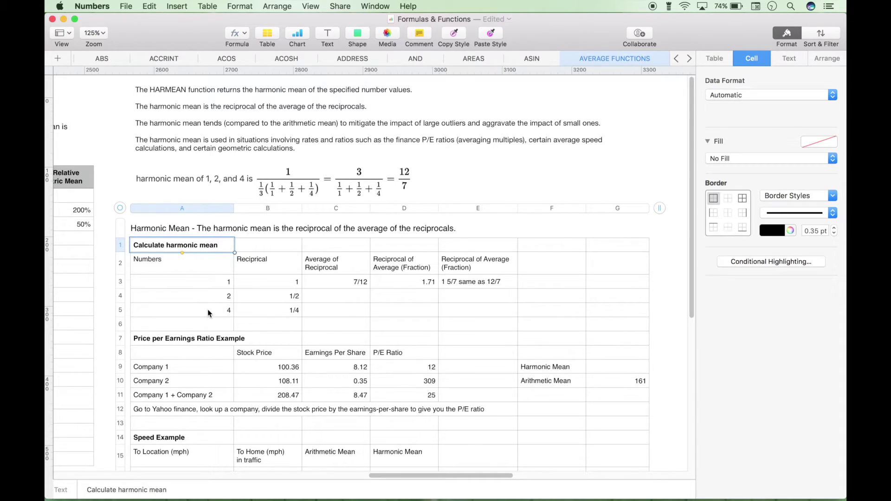
left_click(265, 316)
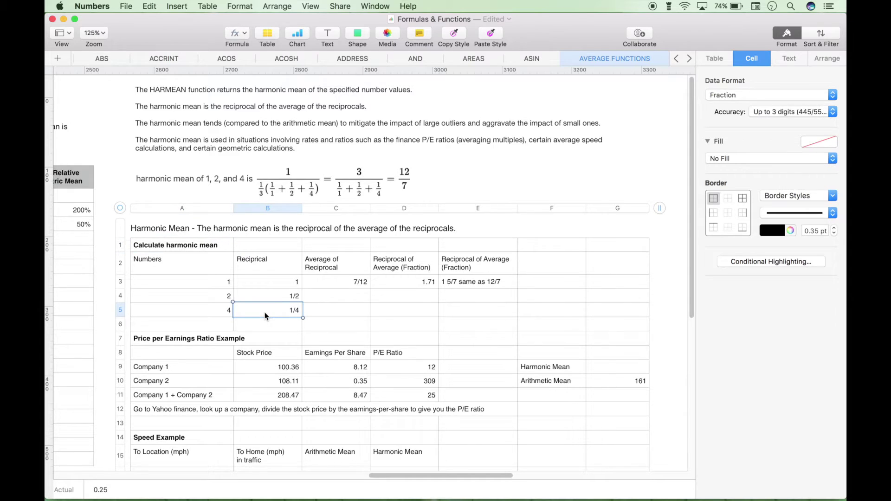
left_click(322, 280)
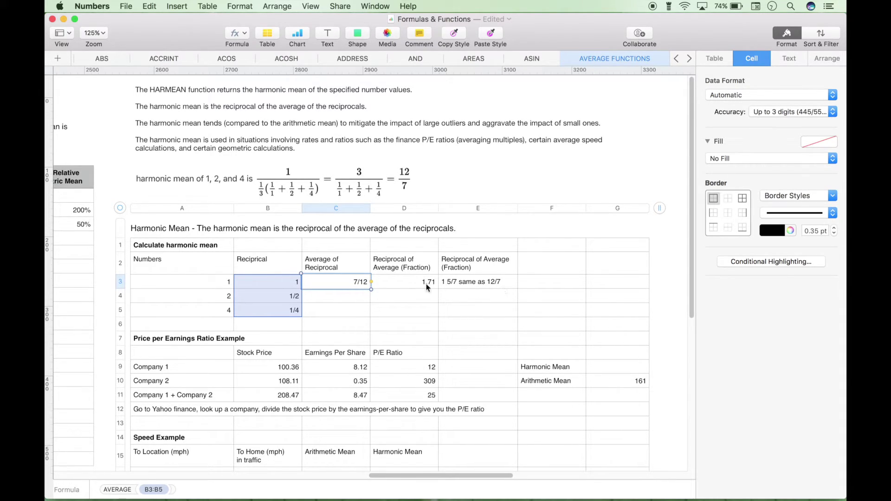
- Display the reciprocal of the average in D3 with the Fraction data format
left_click(404, 284)
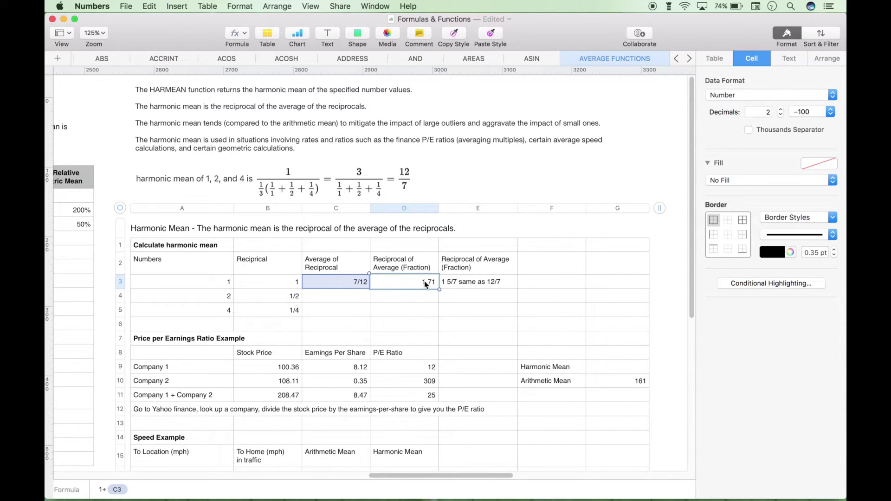
left_click(838, 96)
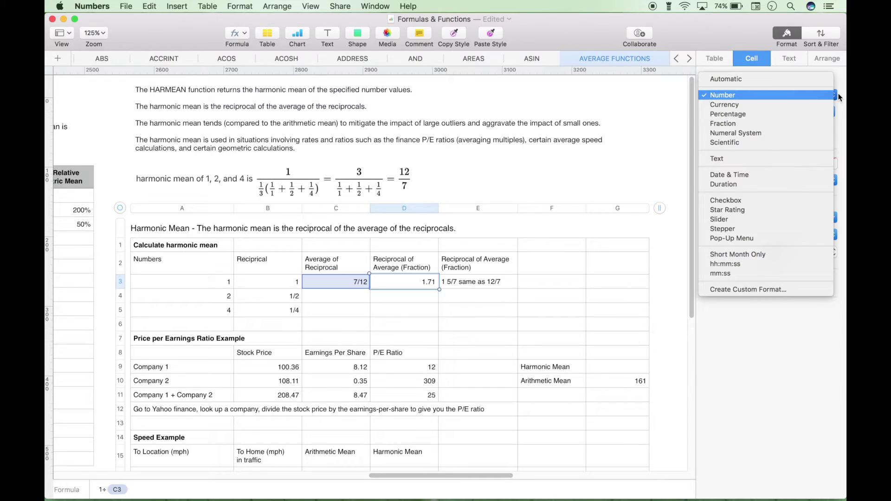
left_click(753, 126)
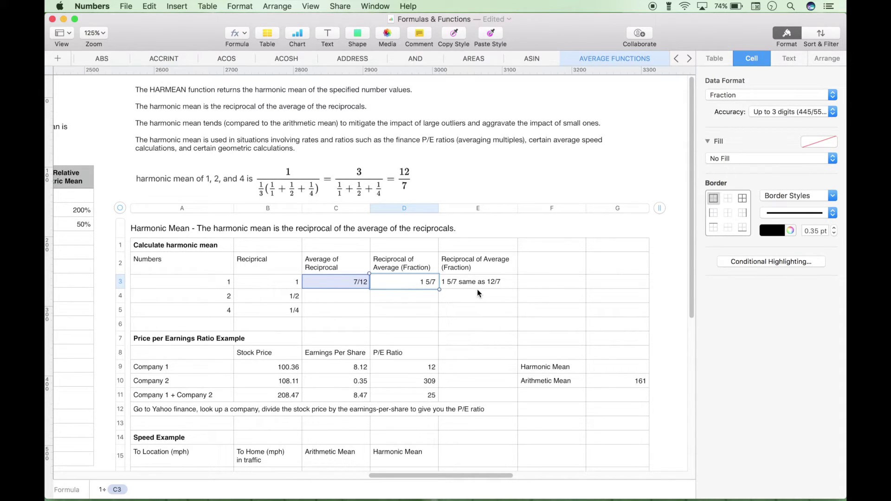
- Return D3 to the Number data format with two decimals
mouse_move(433, 291)
left_click(833, 96)
left_click(793, 68)
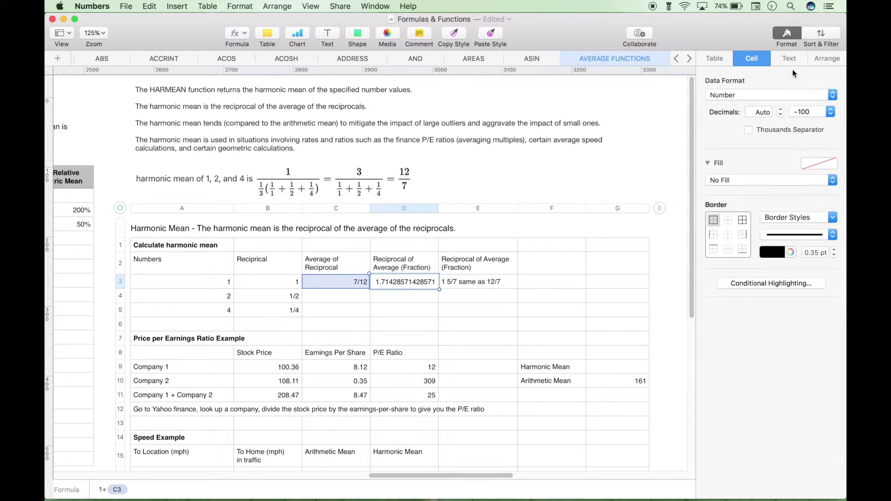
left_click(780, 109)
left_click(780, 109)
- Review the Price per Earnings Ratio Example: Company 1's ratio formula in D9, the Yahoo finance note and the arithmetic mean formula in G10
left_click(416, 302)
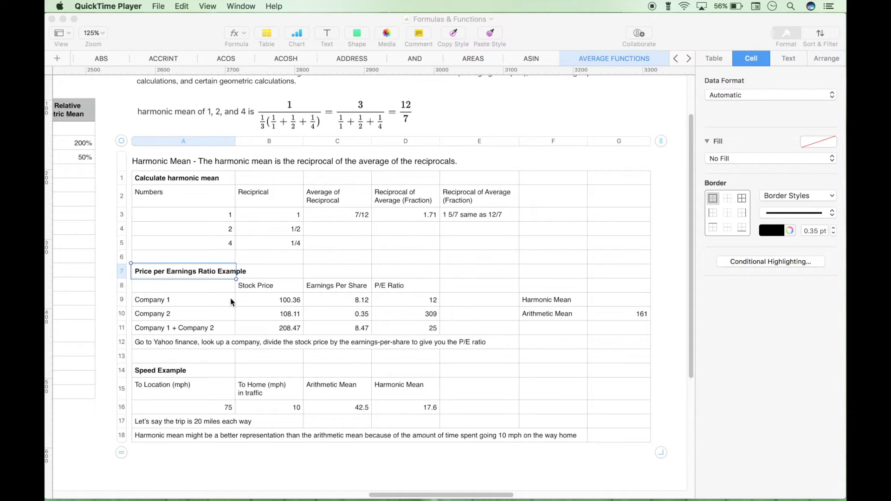
left_click(391, 300)
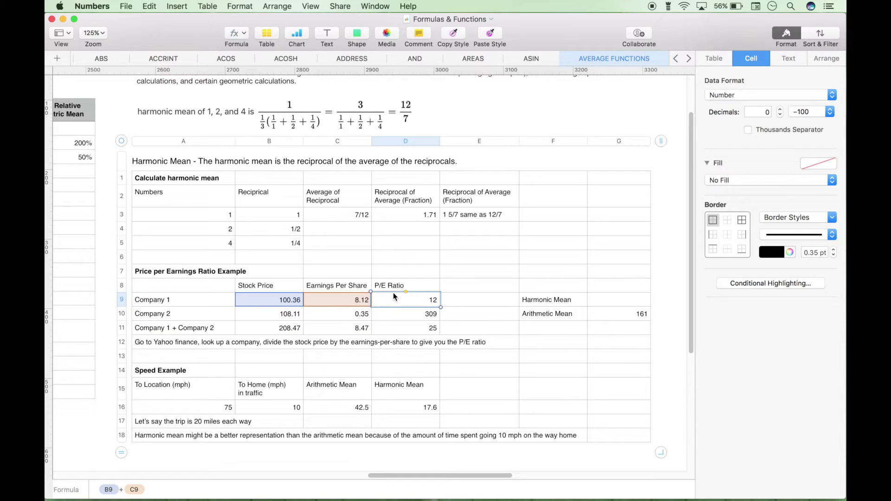
left_click(163, 342)
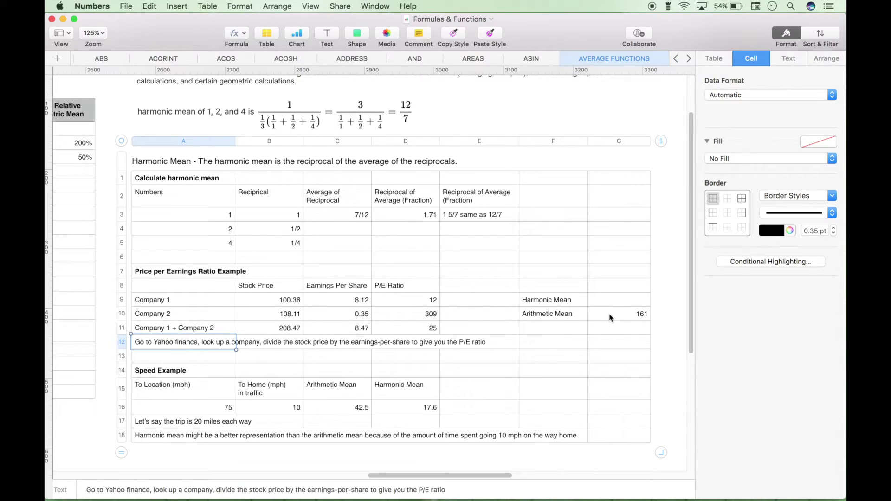
left_click(416, 302)
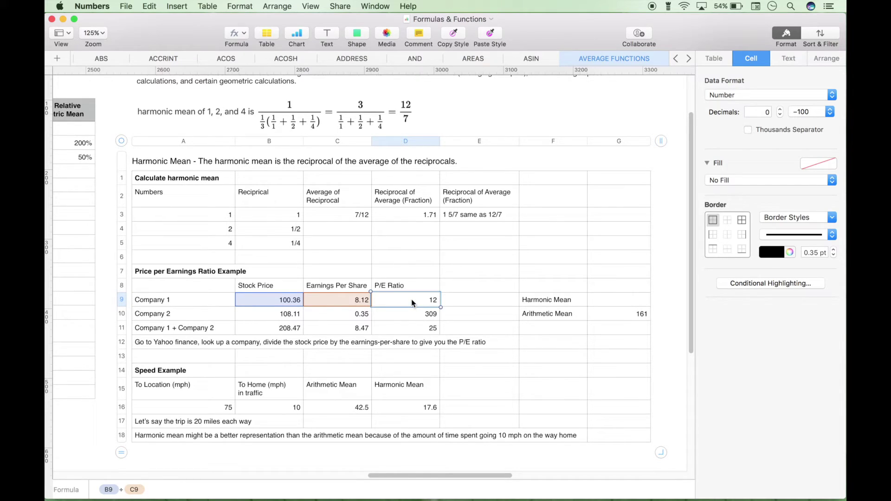
left_click(616, 315)
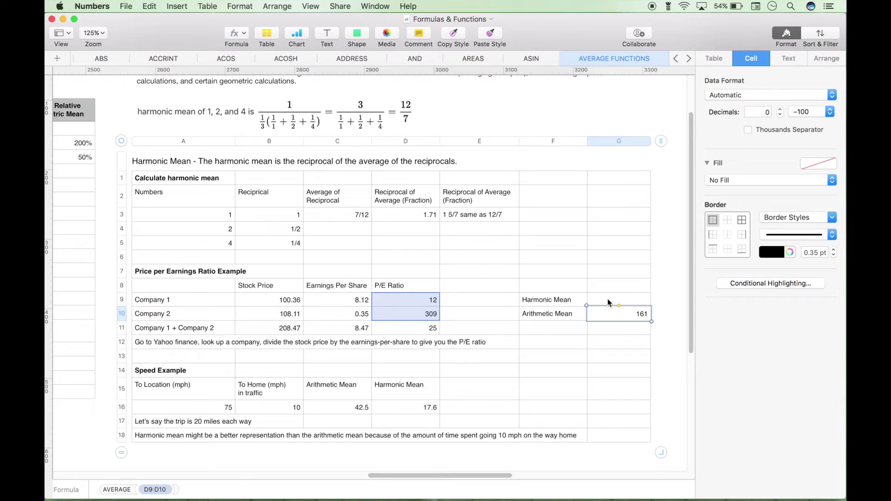
- Enter the HARMEAN formula in G9 over the two companies' P/E ratios in D9:D10
left_click(610, 301)
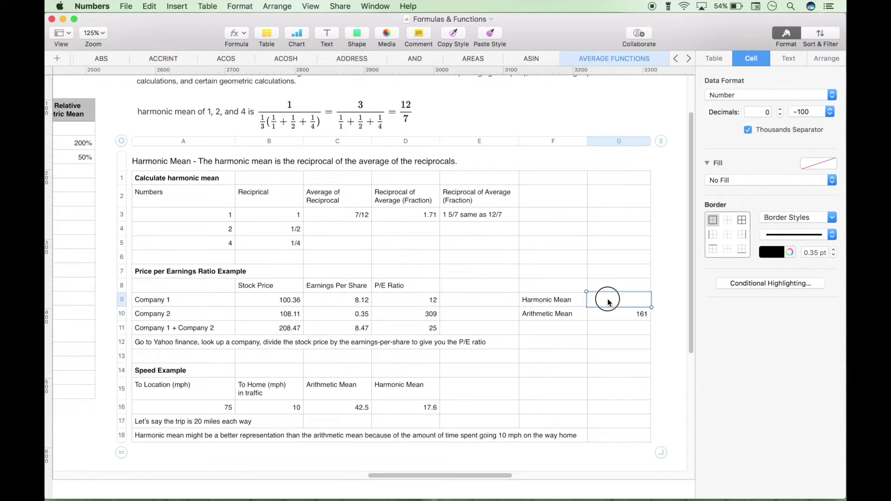
type("=HAR")
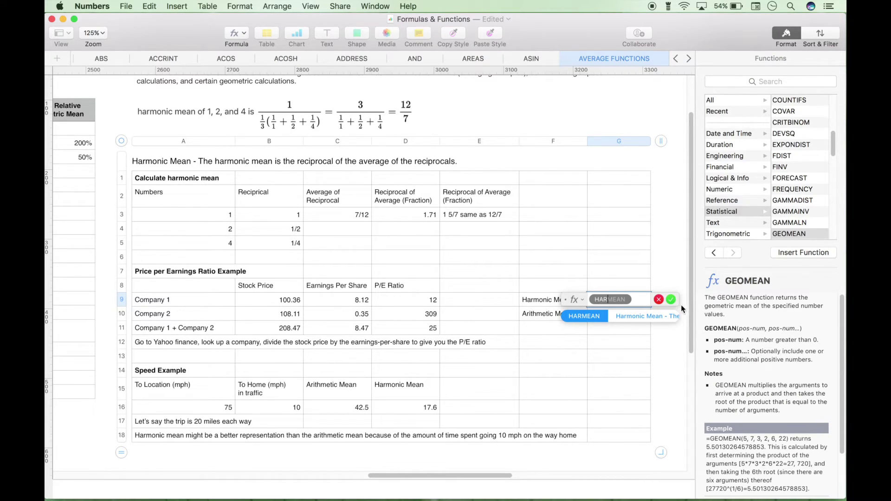
key("Return")
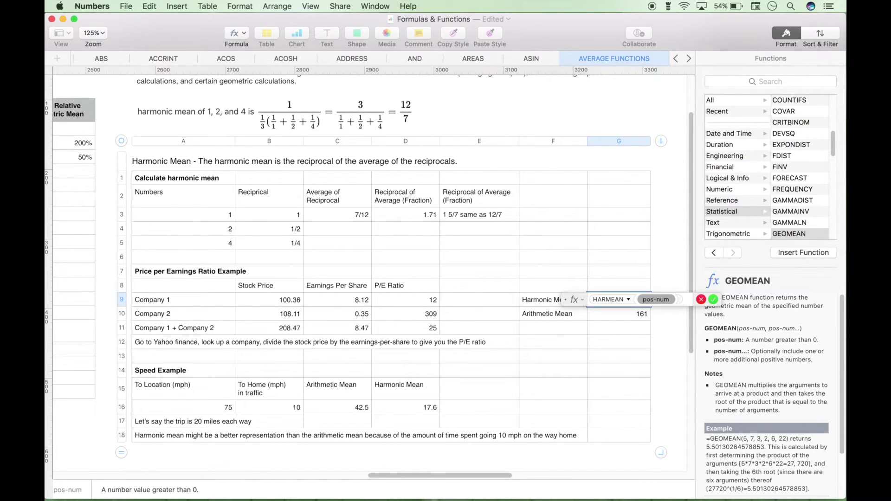
left_click(401, 300)
left_click_drag(439, 307, 441, 319)
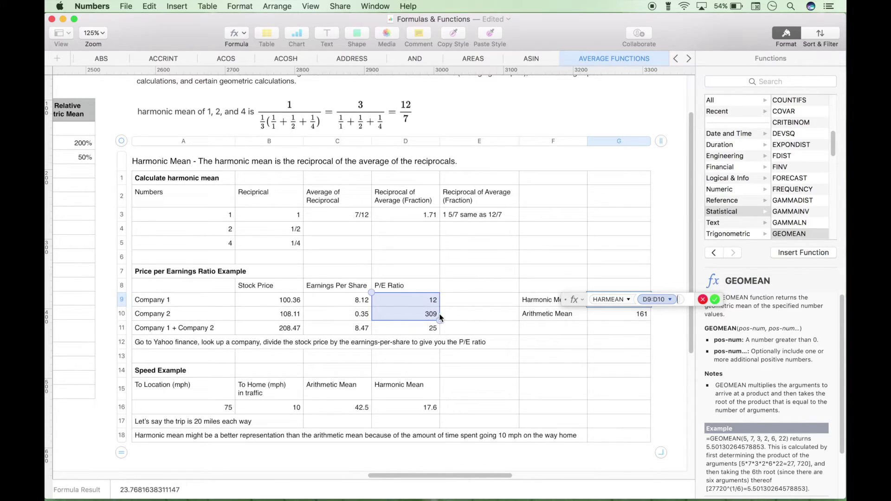
left_click(716, 299)
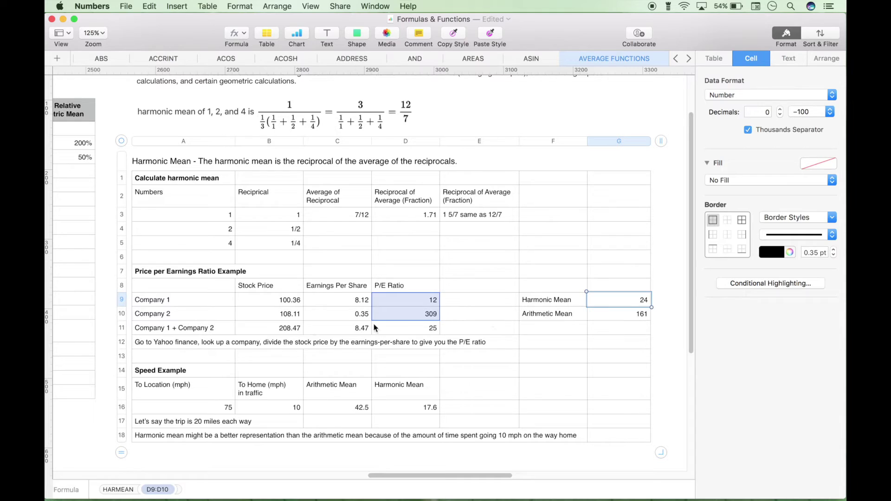
- Check the combined Company 1 + Company 2 P/E ratio in D11 and reread the notes on when the harmonic mean is used
left_click(187, 328)
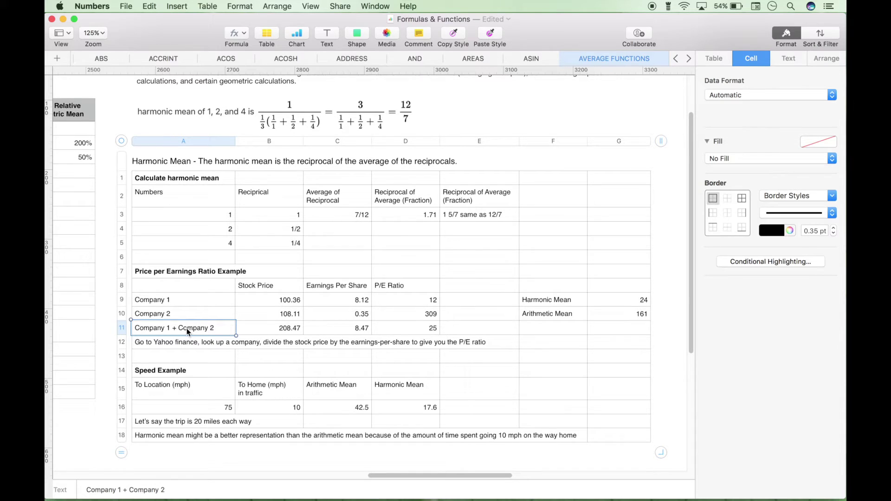
mouse_move(232, 333)
left_click(411, 330)
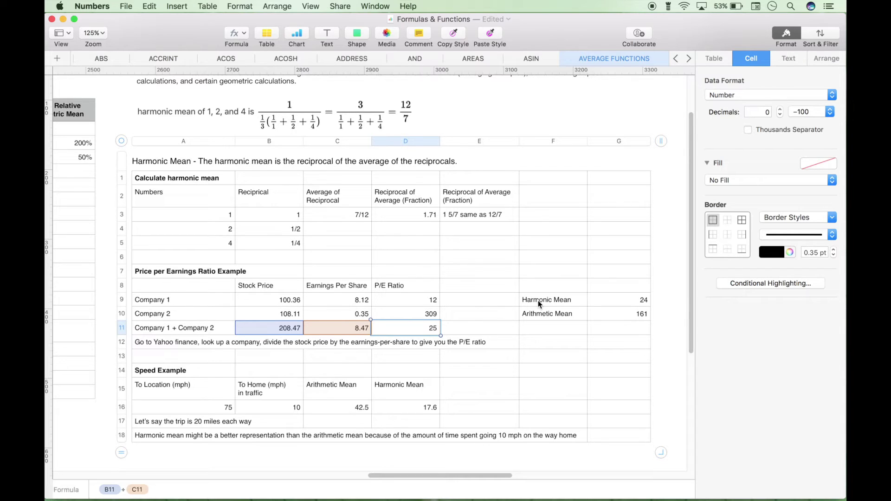
scroll(447, 379, "up", 5)
scroll(448, 379, "down", 1)
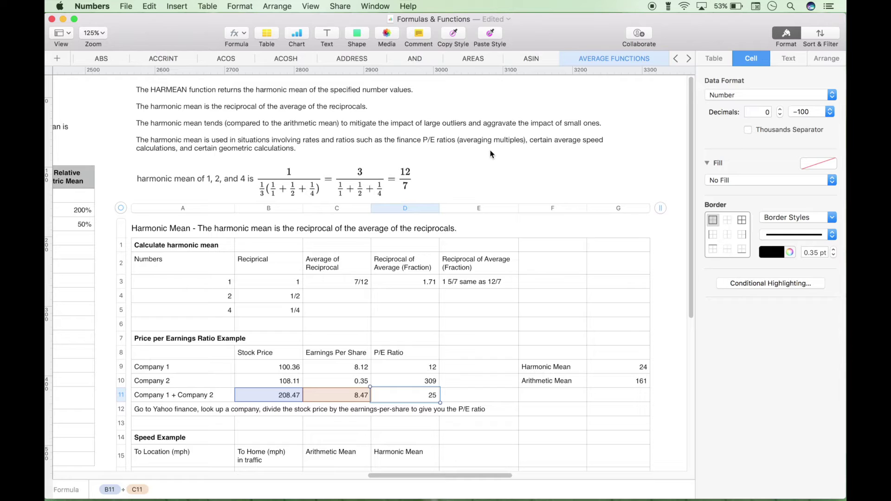
- Compare the harmonic mean in G9 with the arithmetic mean in G10 for the companies' P/E ratios
left_click(391, 367)
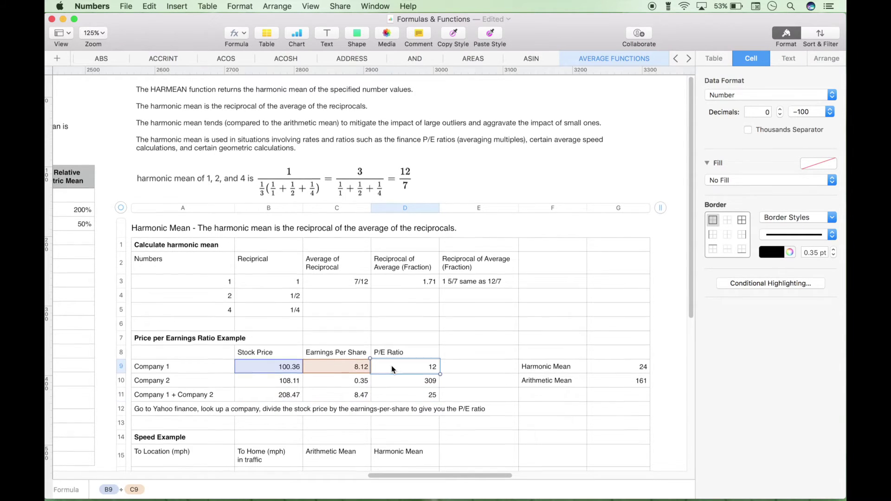
scroll(392, 367, "down", 2)
scroll(391, 366, "down", 3)
scroll(391, 366, "right", 1)
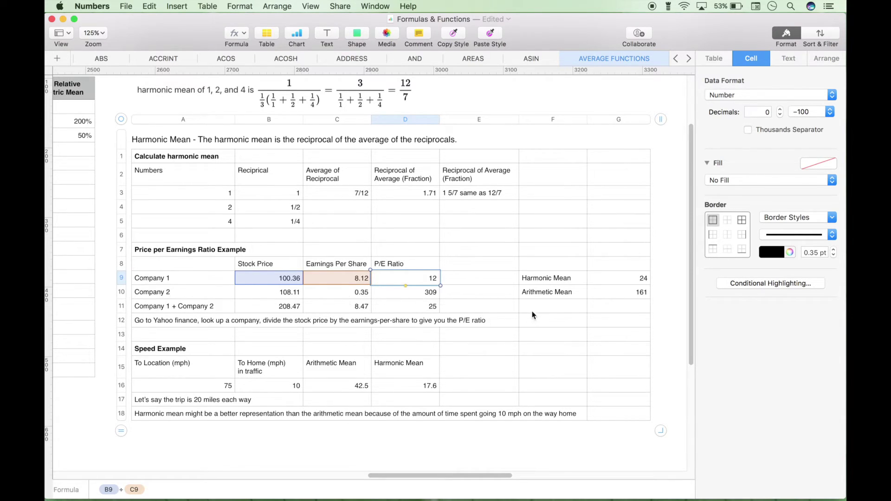
left_click(553, 294)
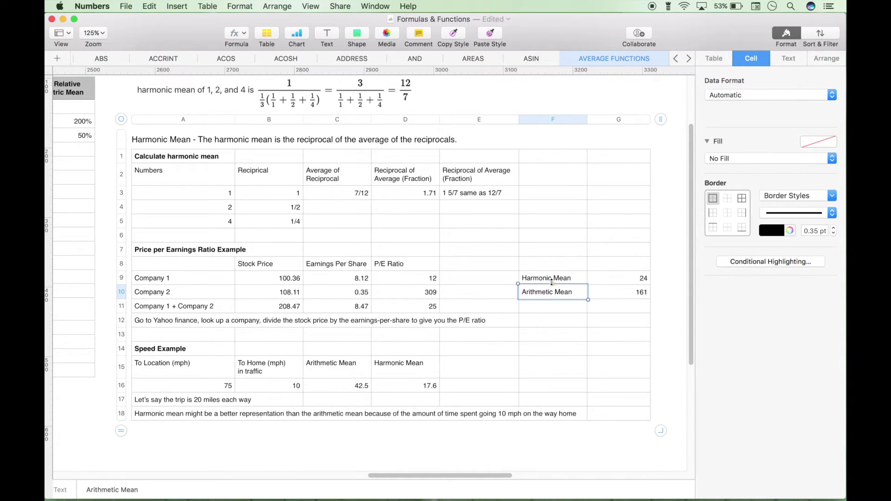
left_click(606, 278)
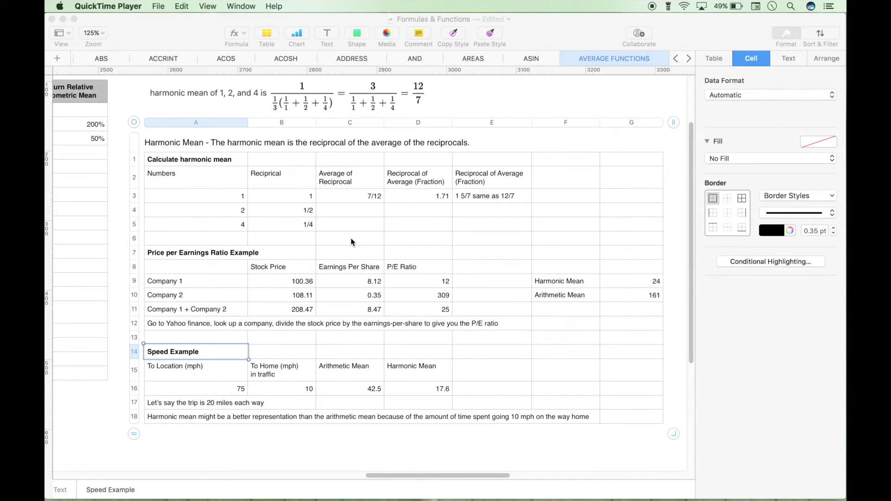
- Review the Speed Example's trip speeds to the location in A16 and home in traffic in B16
left_click(194, 377)
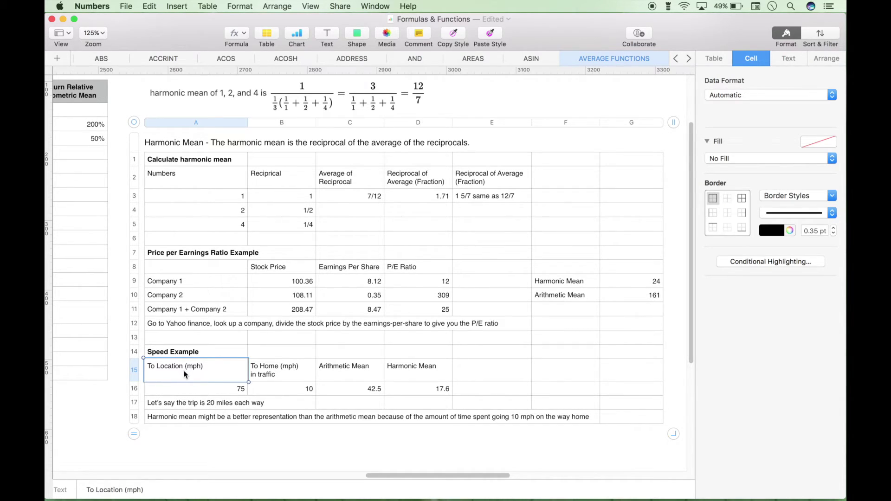
left_click(199, 392)
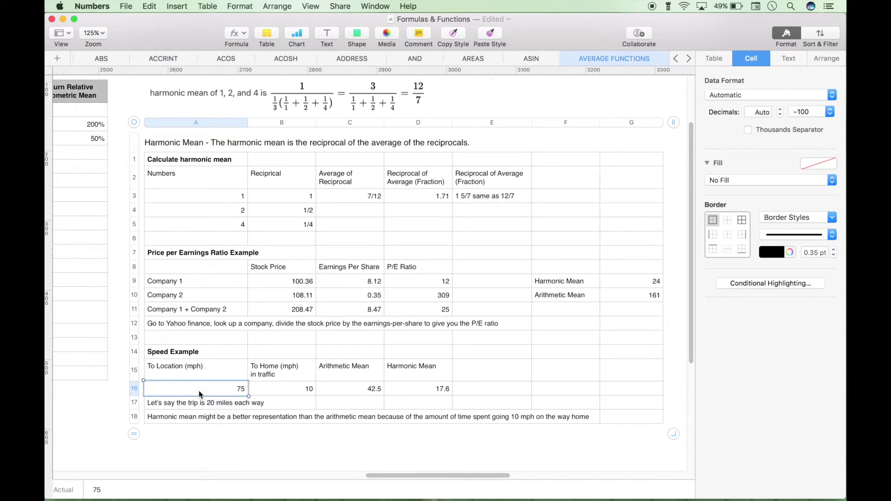
left_click(280, 391)
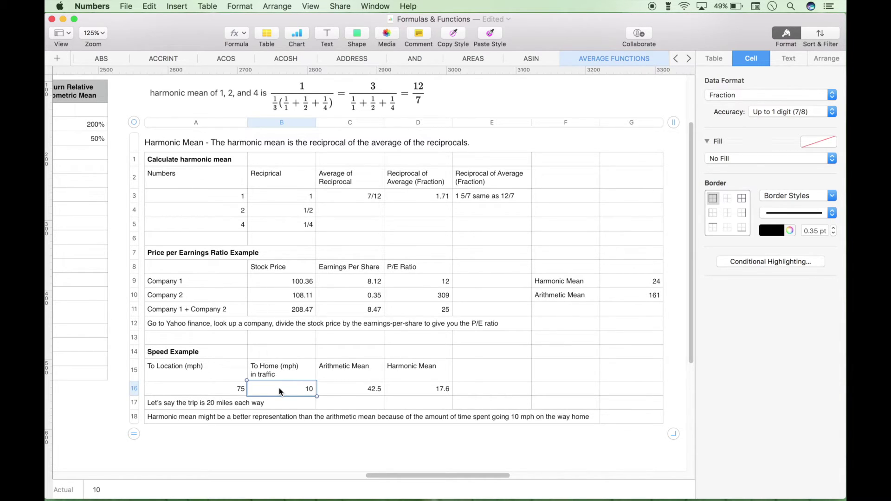
- Compare the arithmetic mean in C16 with the harmonic mean in D16 for the Speed Example, including their formulas
left_click(339, 393)
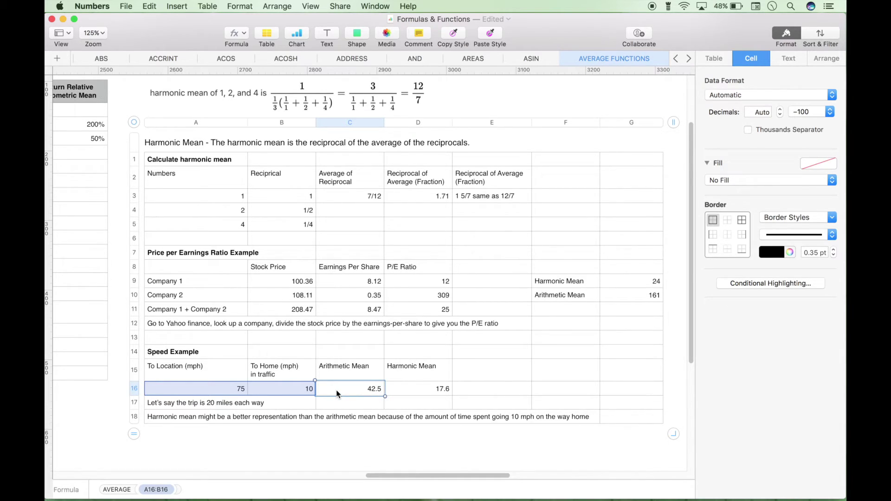
left_click(407, 393)
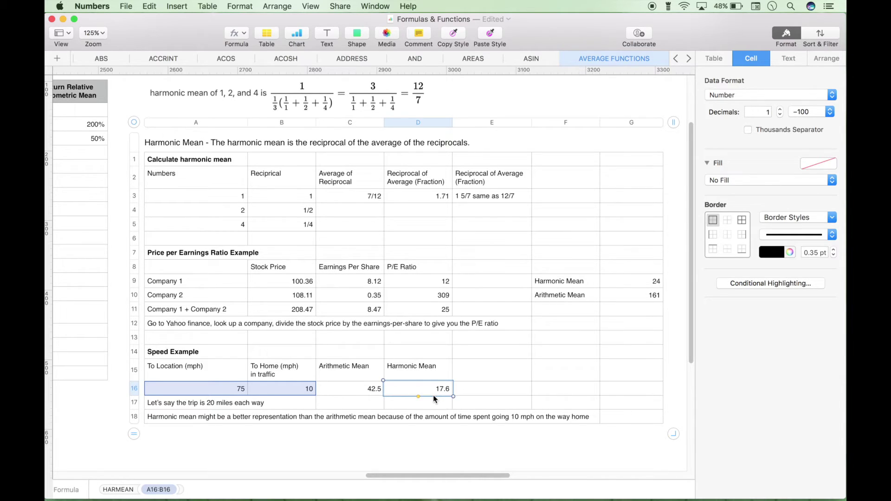
left_click(341, 389)
left_click(416, 393)
left_click(355, 386)
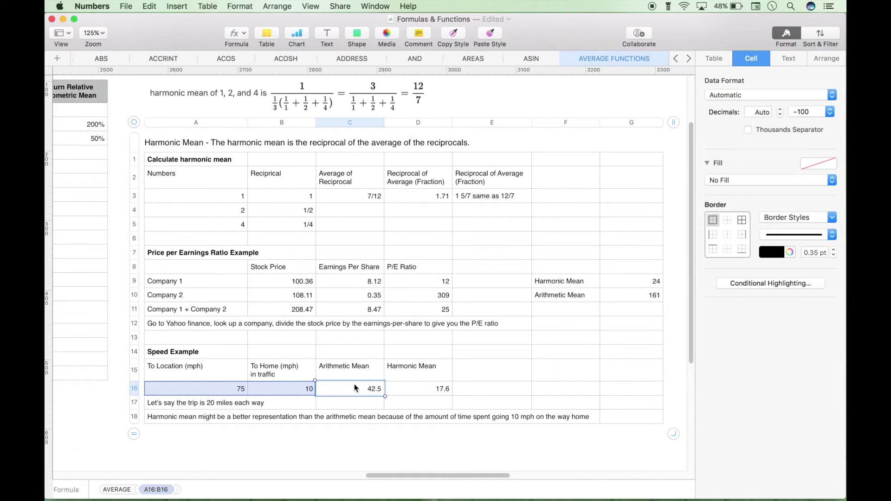
left_click(414, 394)
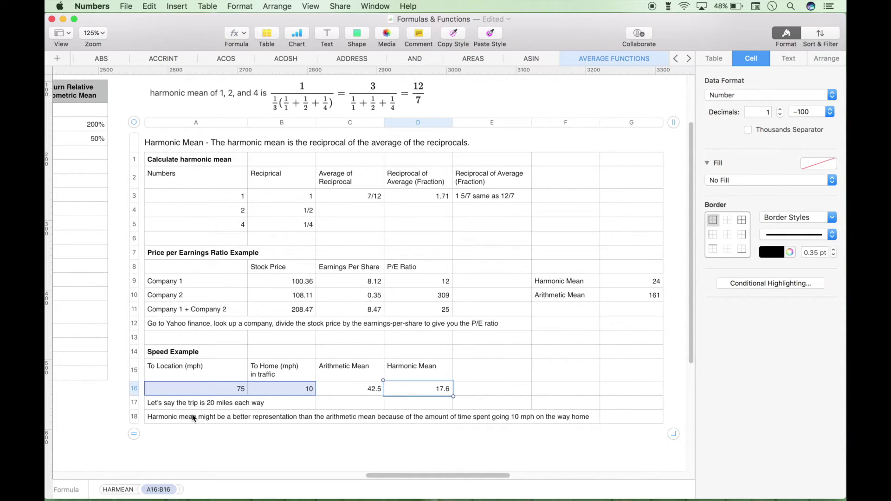
- Recheck the homeward traffic speed in B16 and outbound speed in A16 against the harmonic mean in D16
left_click(291, 368)
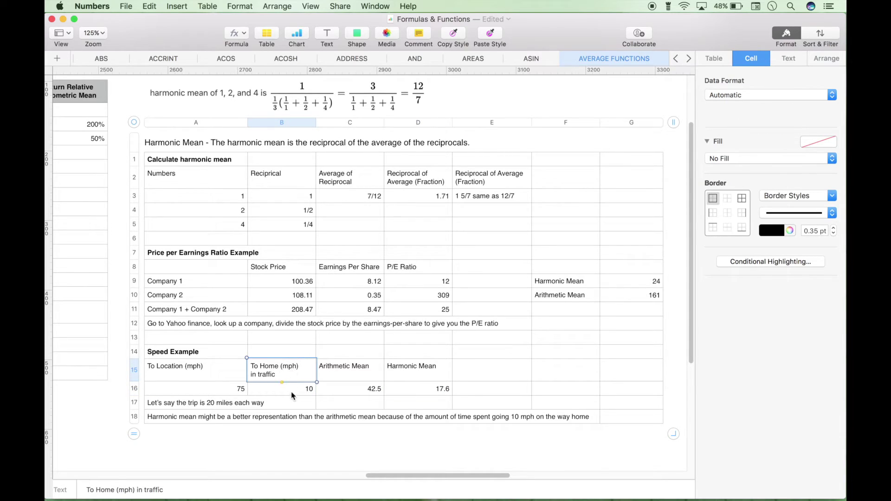
left_click(292, 389)
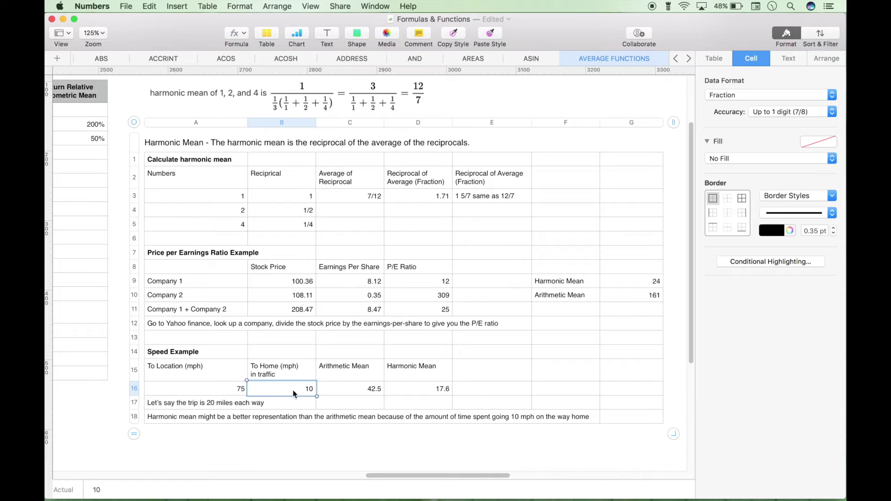
left_click(227, 393)
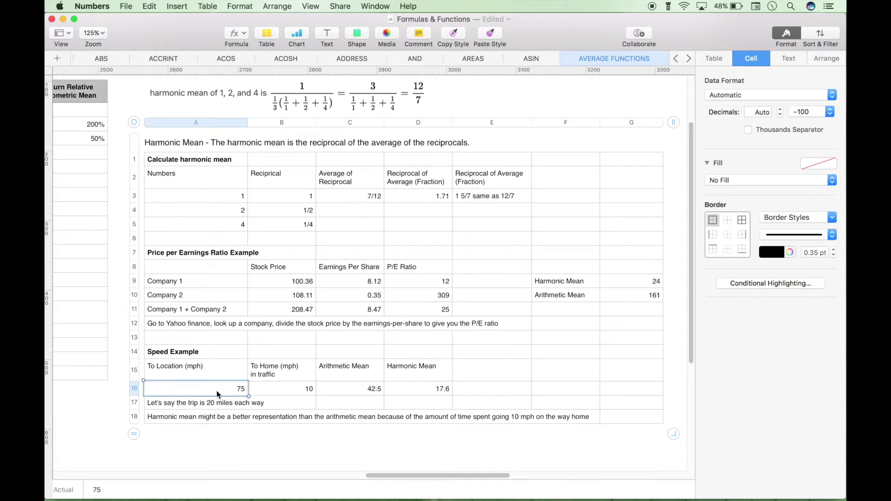
left_click(279, 391)
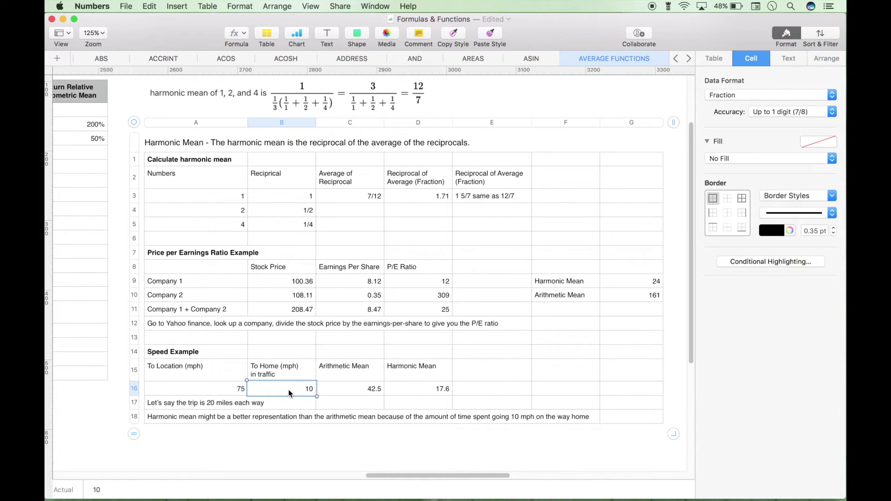
left_click(425, 373)
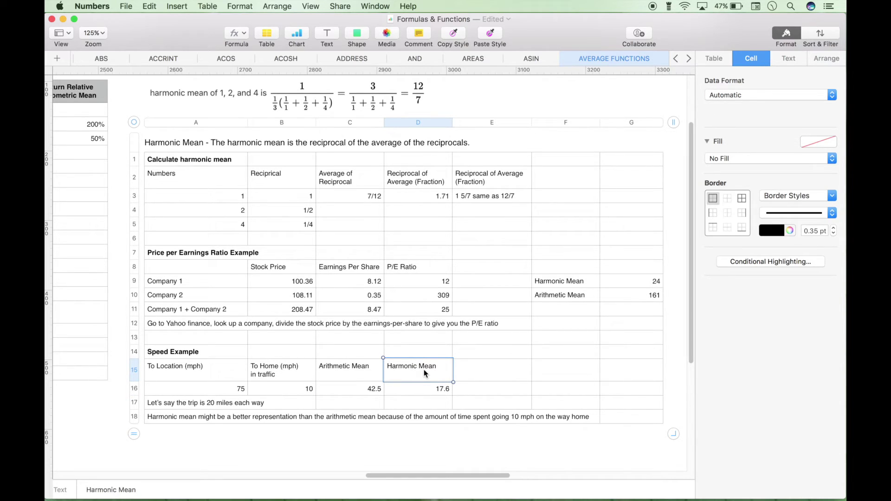
left_click(424, 391)
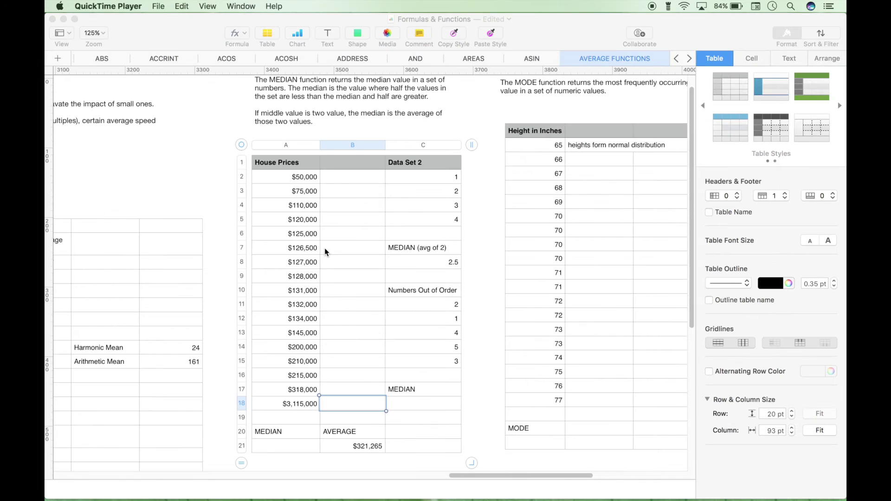
- Enter 1, 2 and 3 in B2:B4 of the House Prices table as a sample median set, and clear them again
scroll(325, 249, "up", 2)
scroll(325, 249, "left", 1)
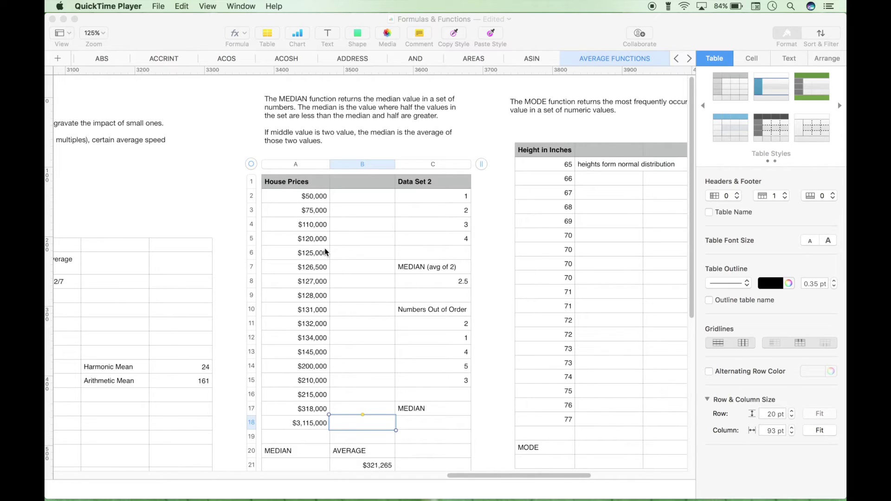
left_click(359, 199)
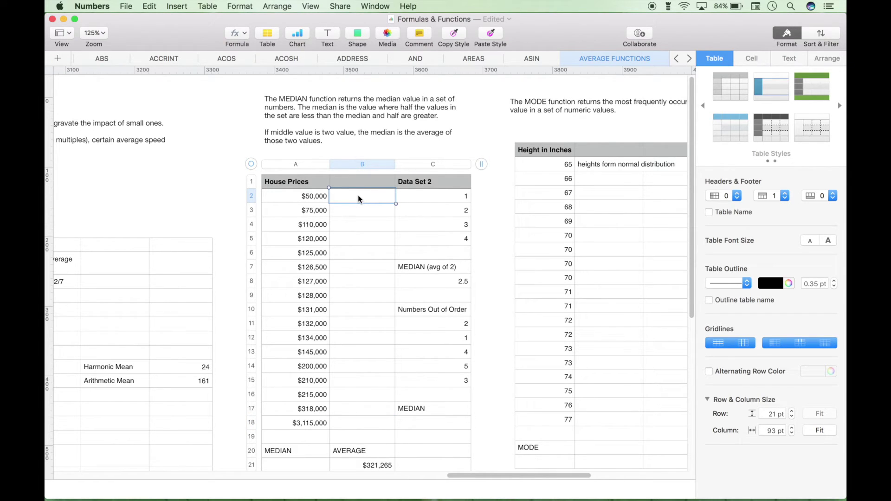
type("1")
key("Return")
type("2")
key("Return")
type("3")
key("Return")
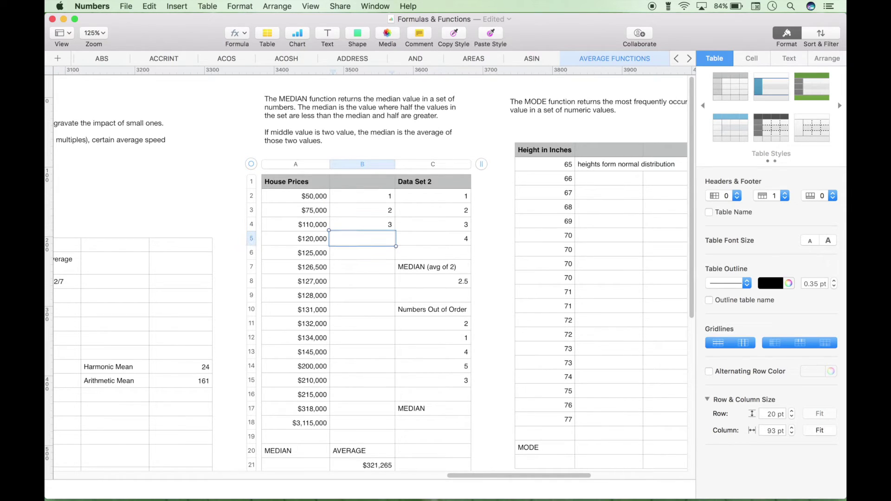
left_click(380, 215)
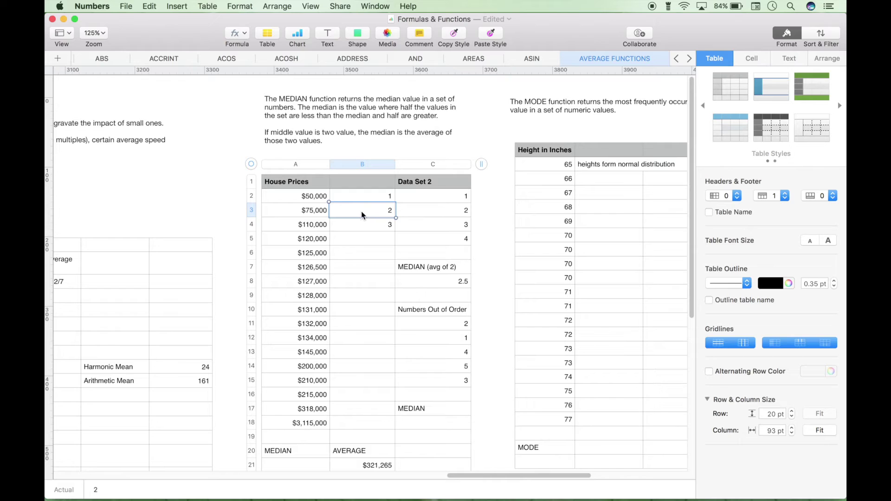
left_click_drag(363, 210, 366, 200)
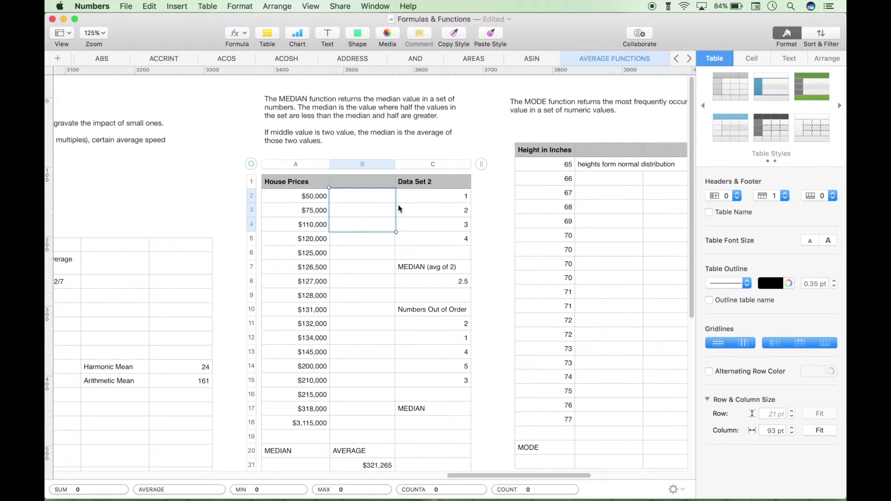
- Examine the two middle values of Data Set 2 in C3:C4 and the MEDIAN formula in C8
left_click(411, 199)
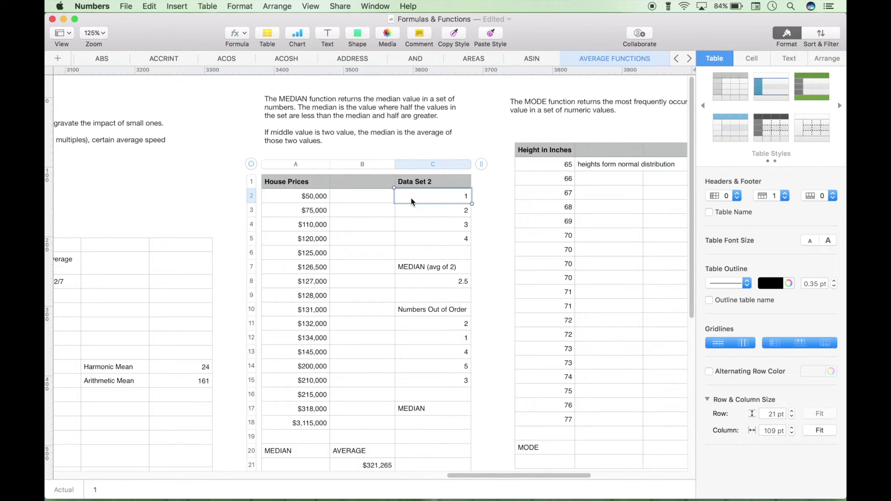
key("Down")
key("shift+Down")
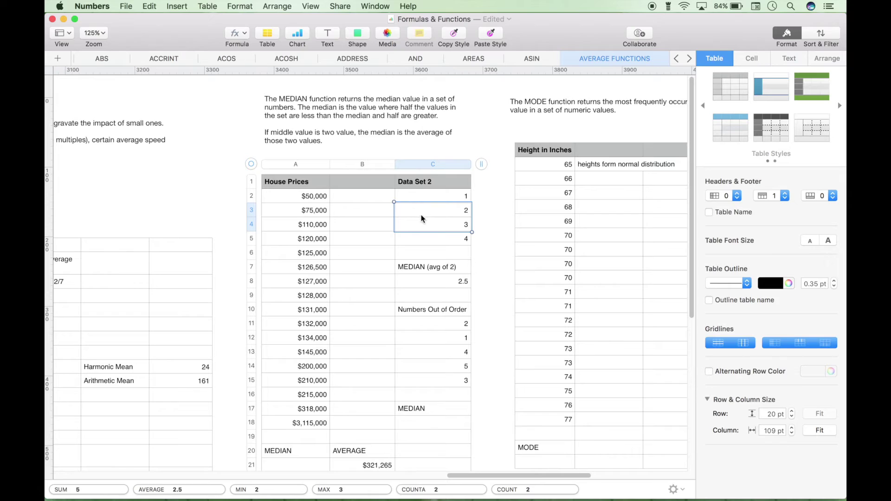
left_click(422, 284)
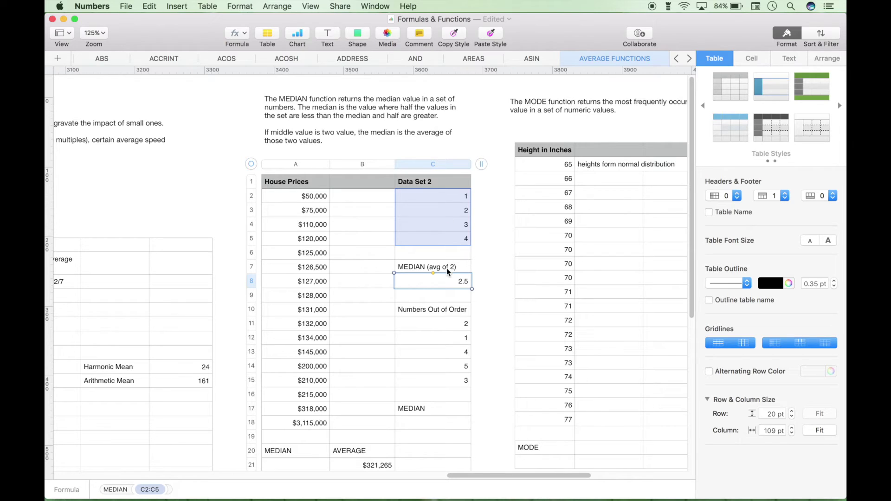
left_click(461, 213)
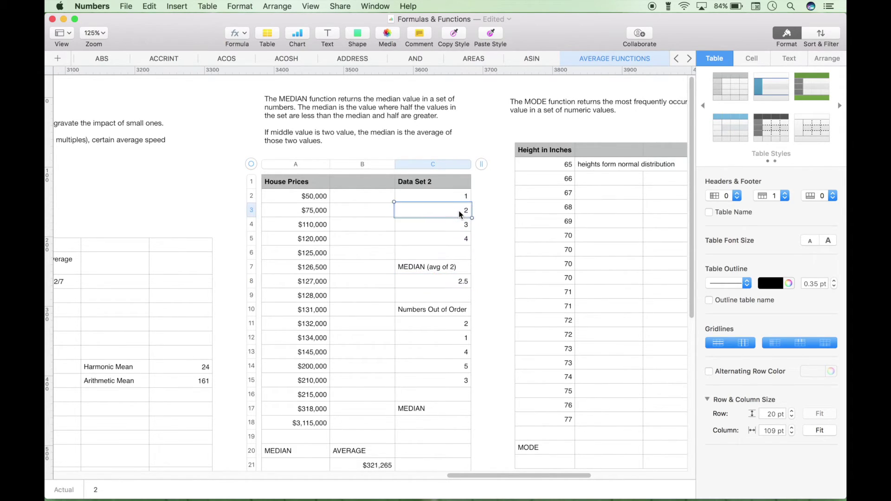
key("shift+Down")
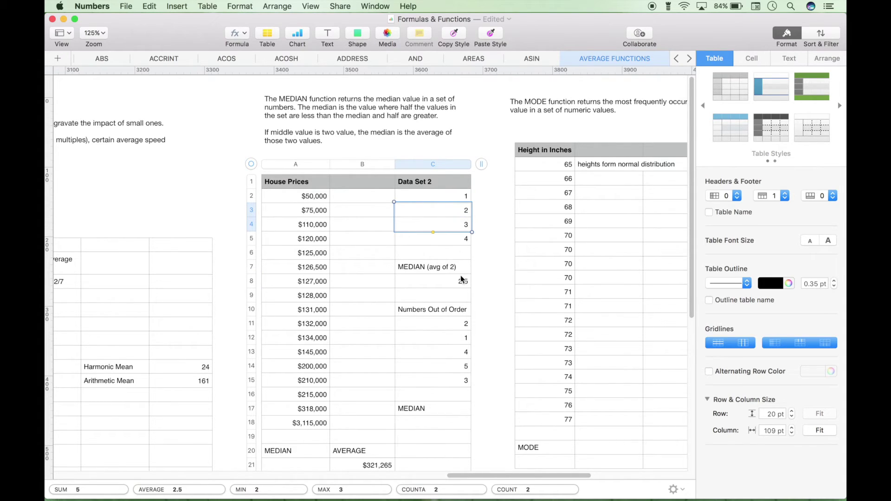
left_click(453, 282)
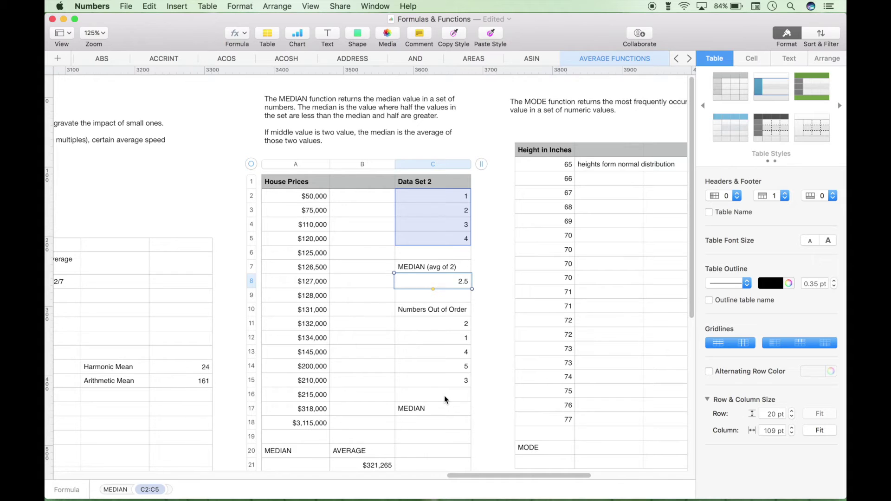
- Enter the MEDIAN formula in C18 over the out-of-order numbers in C11:C15
scroll(444, 396, "down", 3)
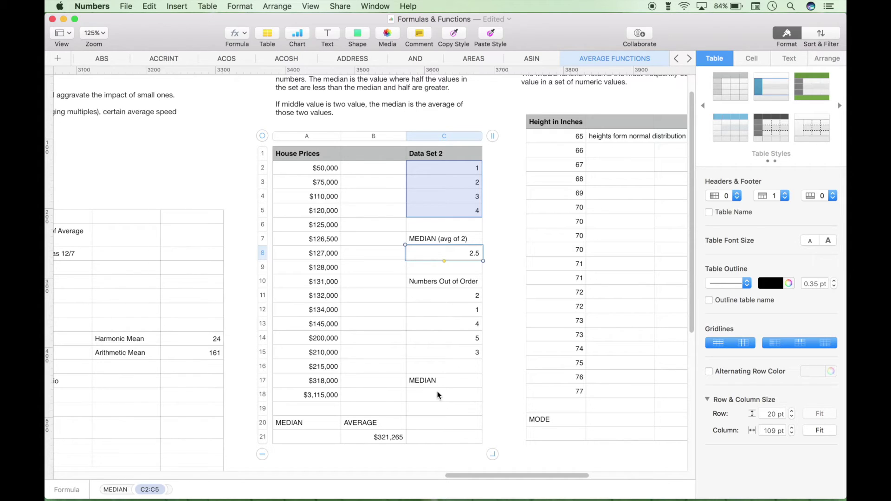
left_click(438, 396)
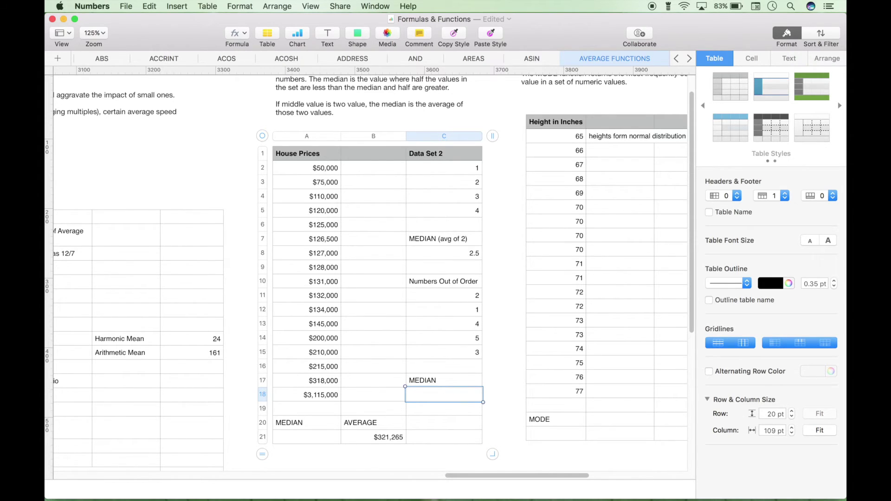
type("=")
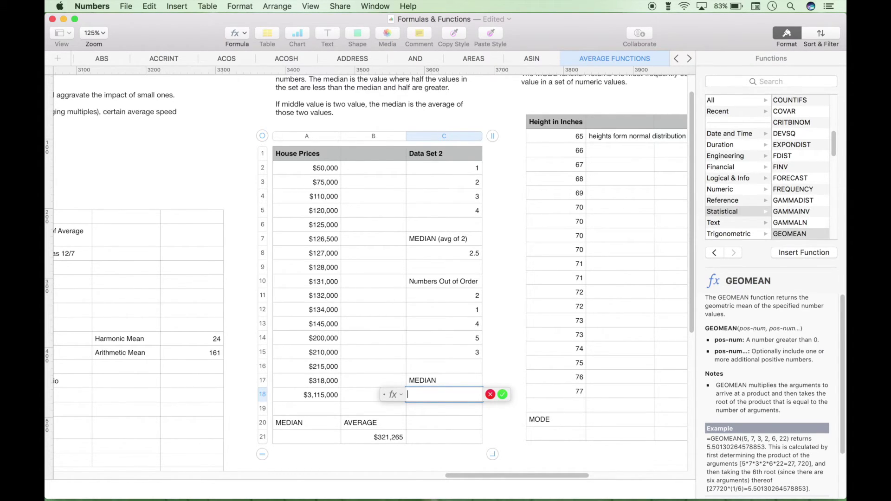
type("ME")
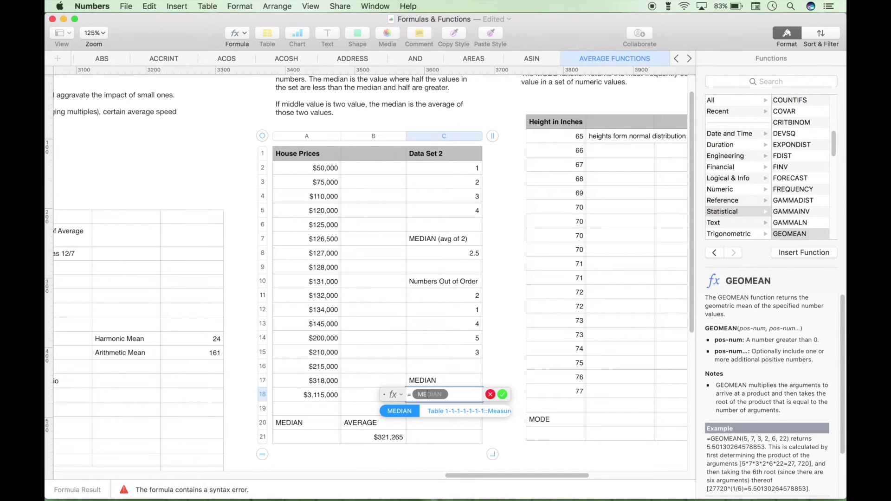
key("BackSpace")
type("Me")
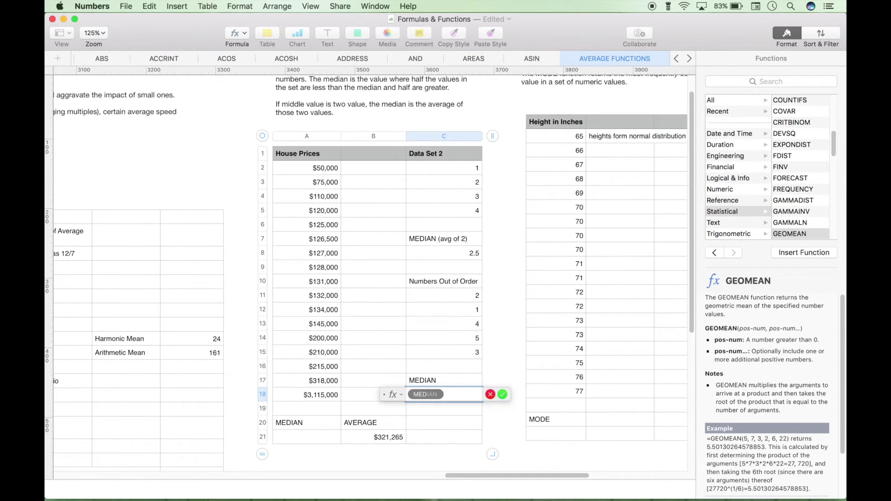
key("Return")
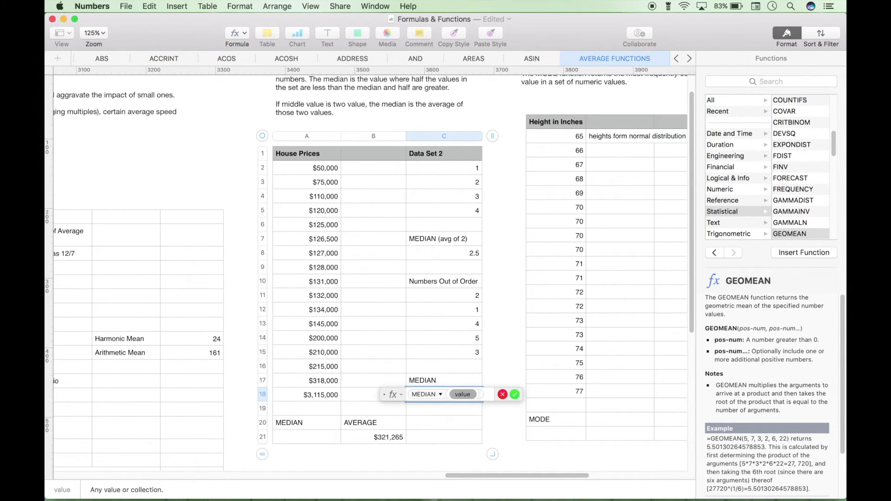
left_click(458, 302)
left_click_drag(481, 304, 478, 352)
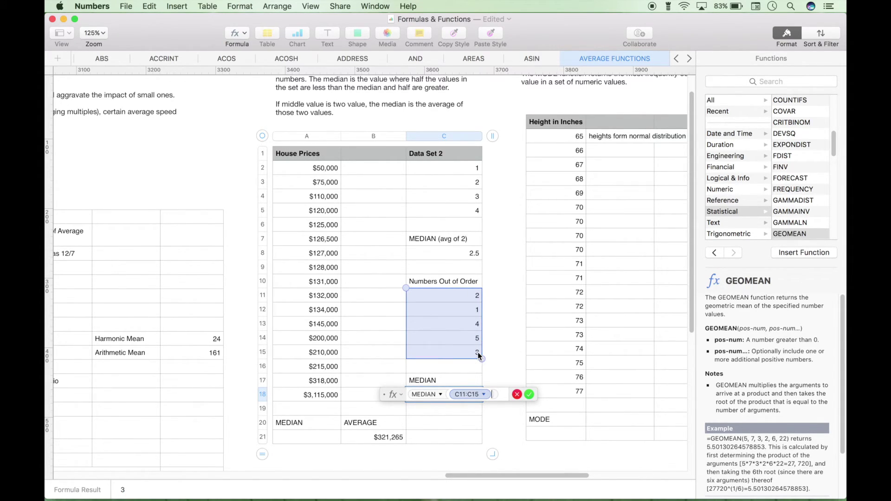
left_click(529, 395)
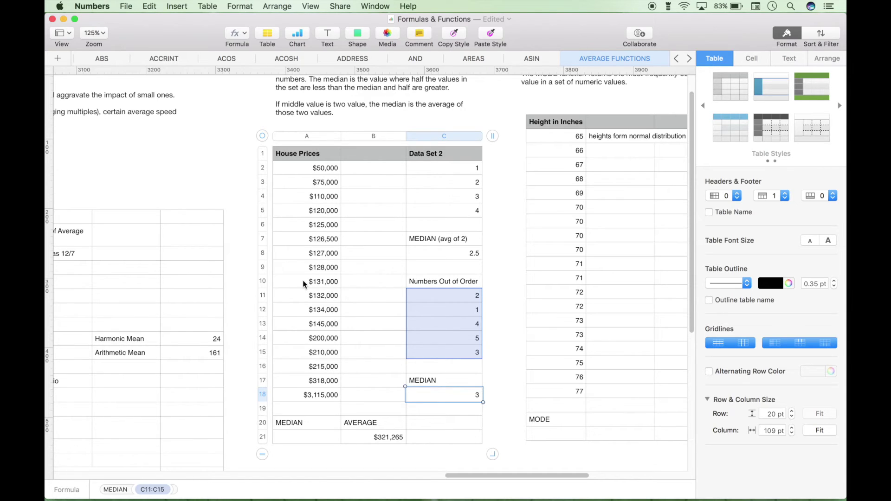
- Enter the MEDIAN formula in A21 of the House Prices table over the prices in A2:A18
left_click(322, 158)
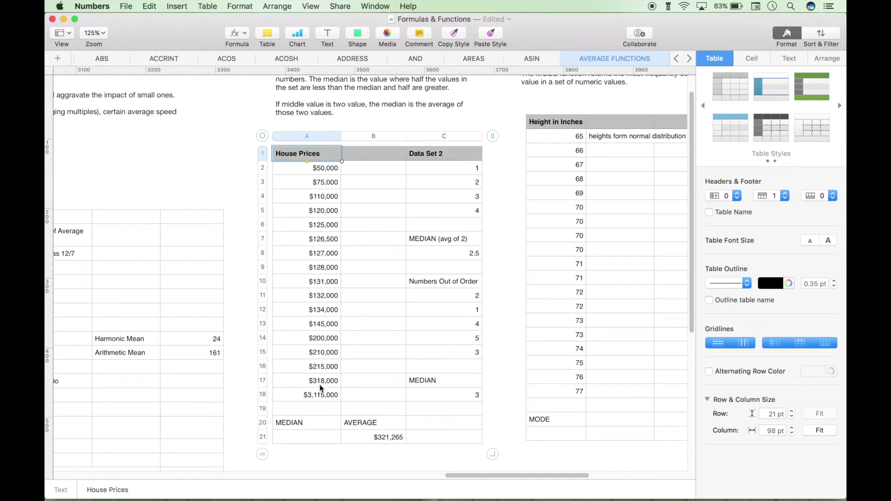
left_click(294, 395)
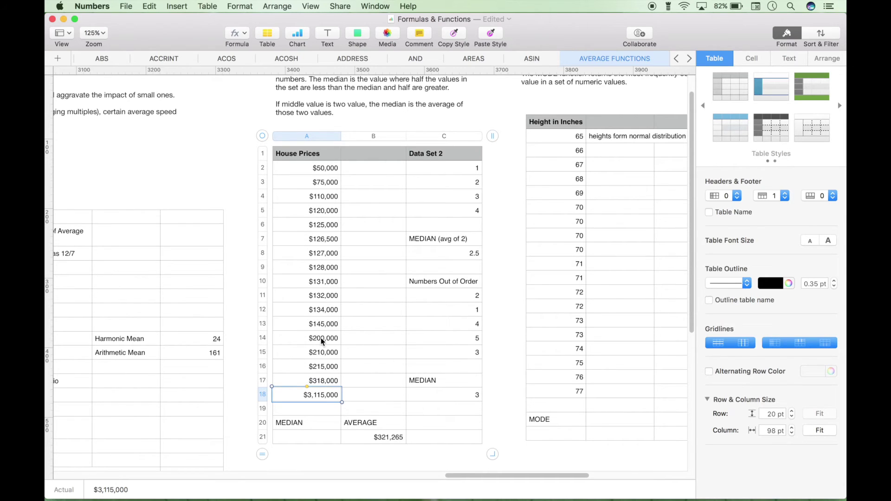
left_click(310, 440)
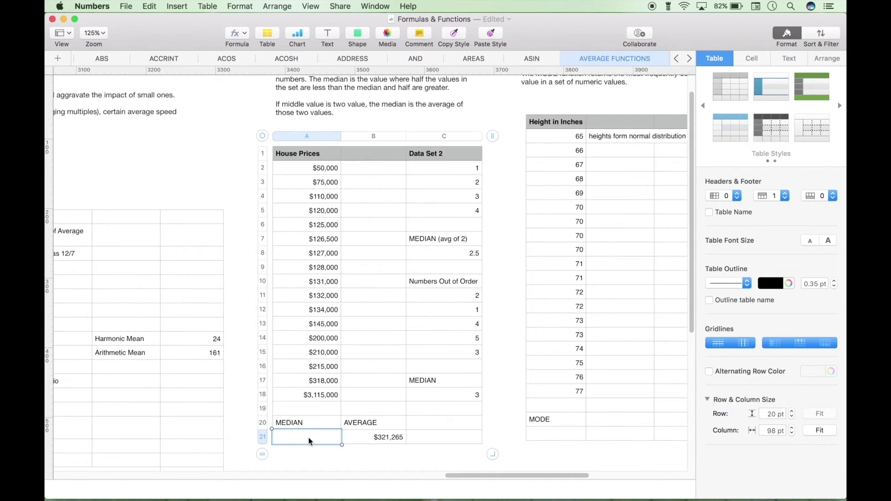
type("=MEDIAN")
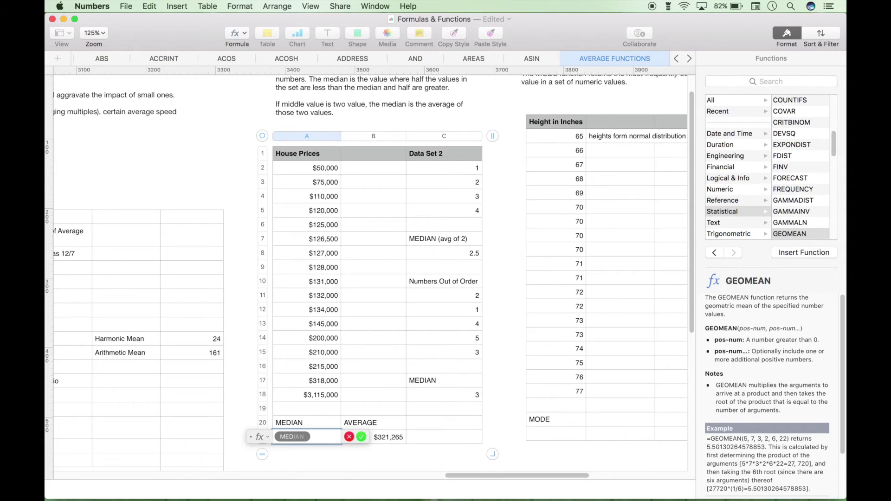
key("Return")
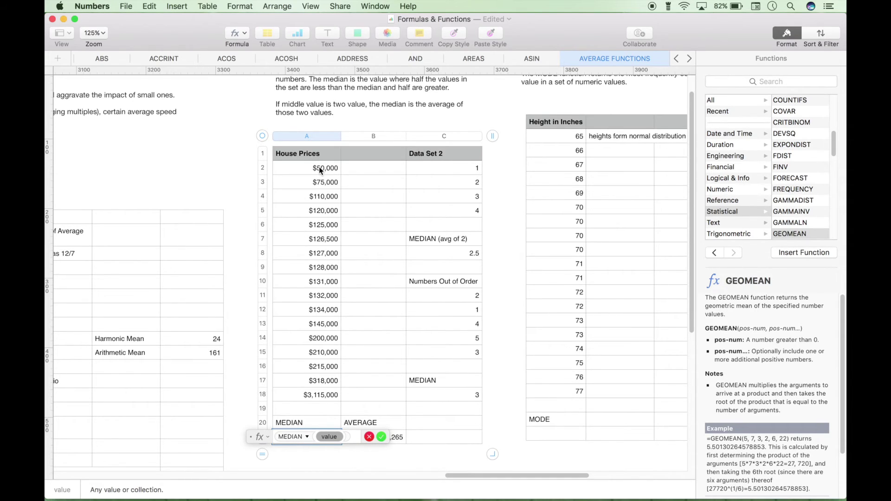
left_click_drag(319, 166, 339, 395)
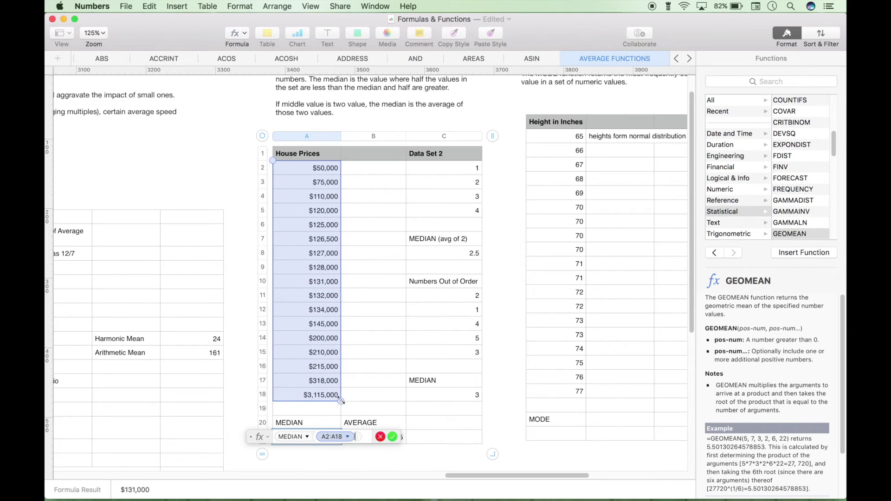
left_click(392, 438)
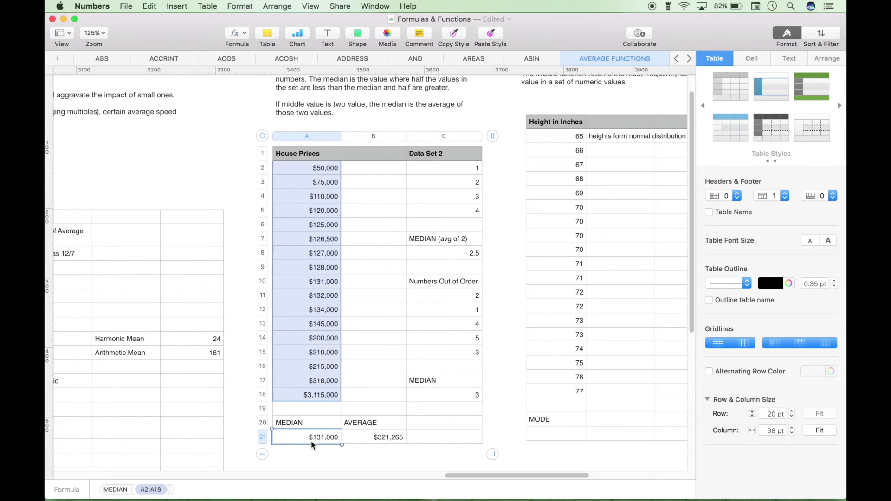
- Compare the house price MEDIAN in A21 with the AVERAGE in B21, and check the highest and lowest prices in A18 and A2
left_click(352, 439)
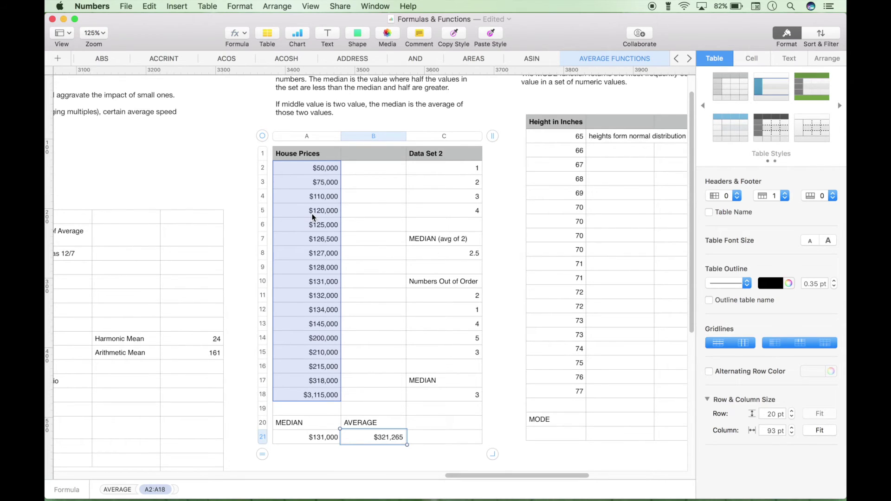
left_click(301, 441)
left_click(373, 441)
left_click(309, 441)
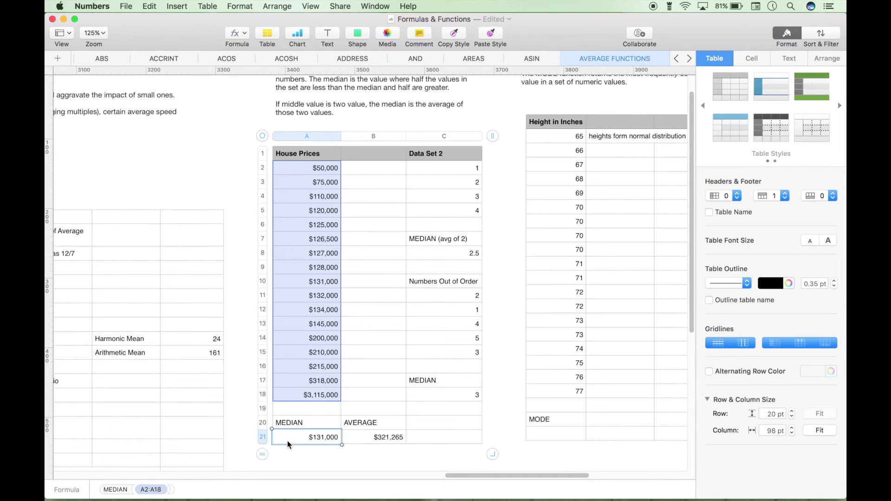
left_click(364, 441)
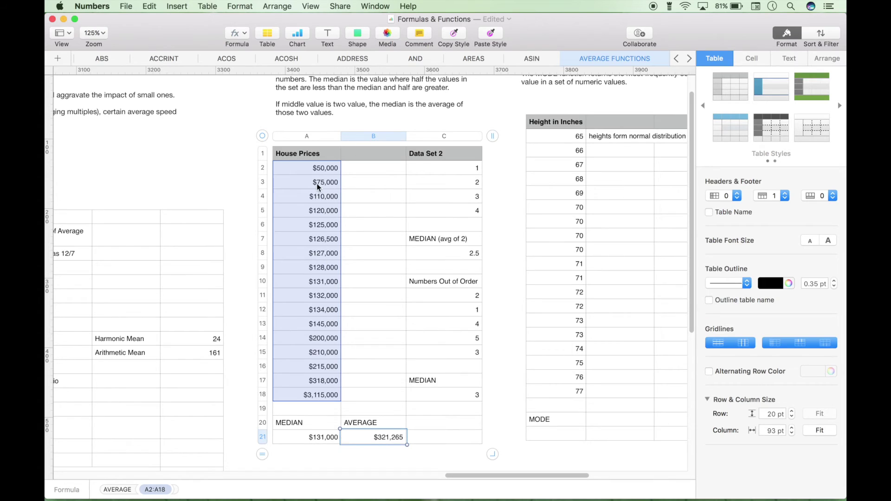
left_click(302, 438)
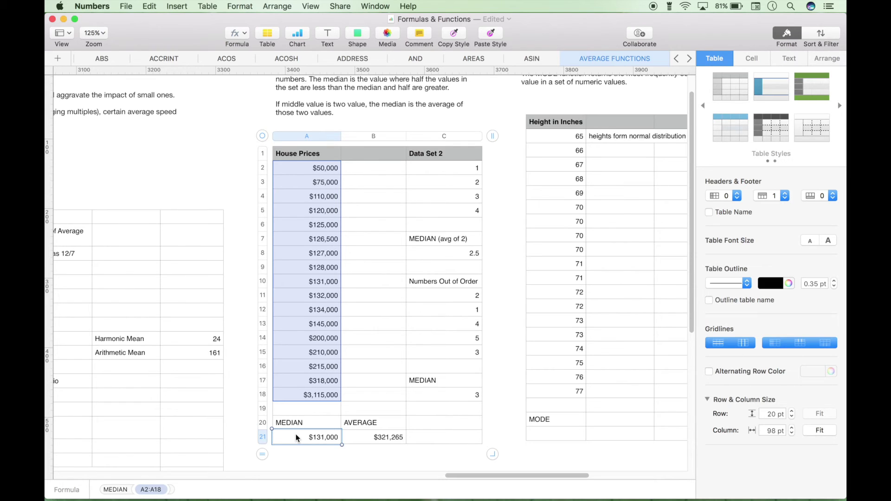
left_click(371, 439)
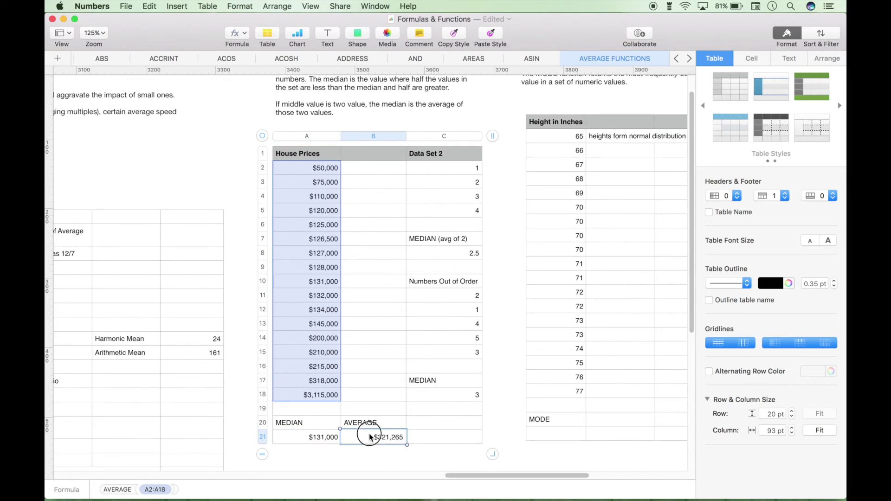
left_click(326, 444)
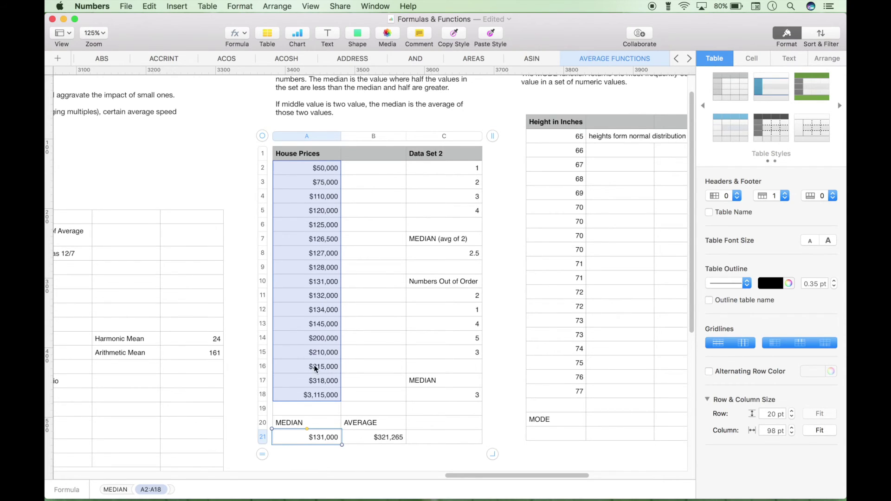
left_click(351, 411)
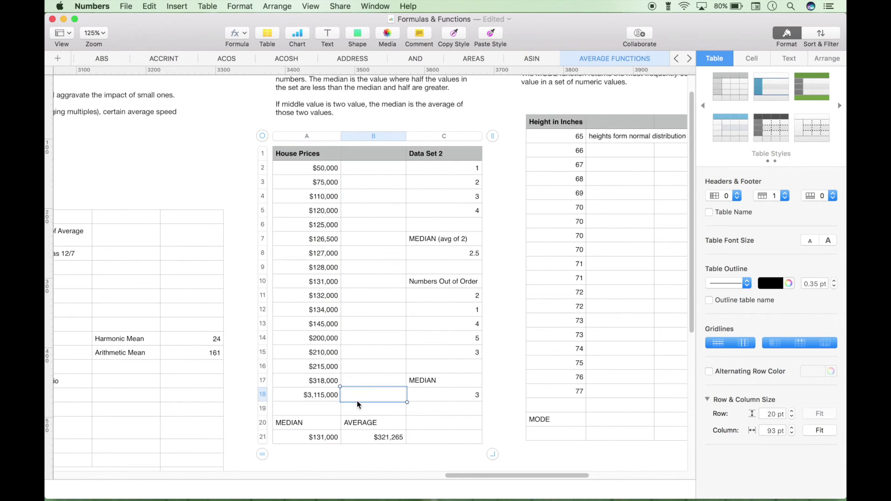
left_click(313, 397)
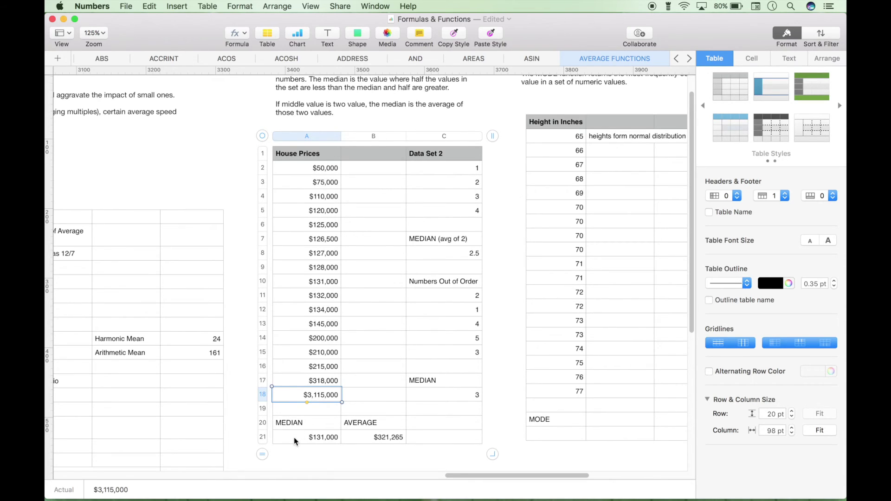
left_click(312, 174)
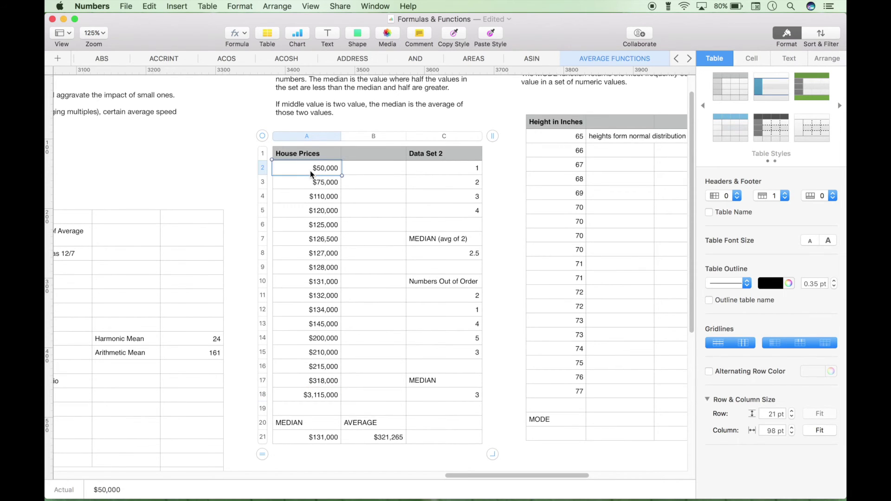
- Enter the MODE formula in A23 of the Height in Inches table over the heights in A2:C20
scroll(310, 175, "up", 3)
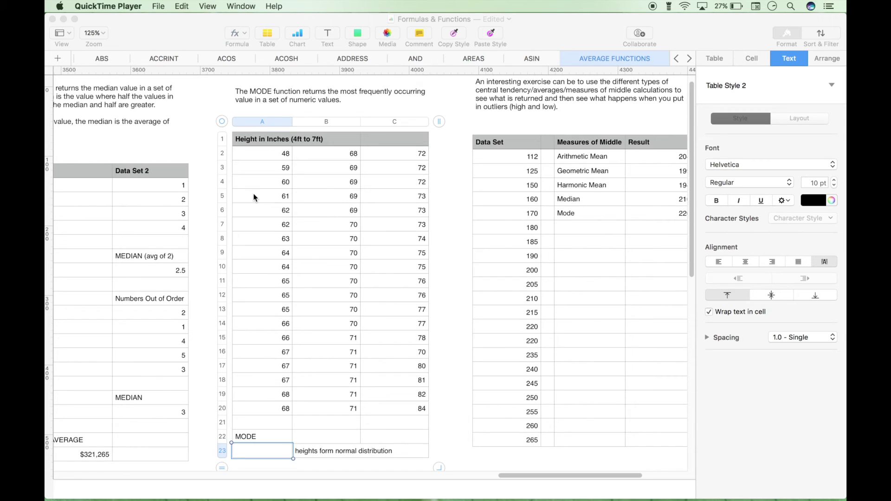
left_click(271, 451)
type("=mode")
key("Return")
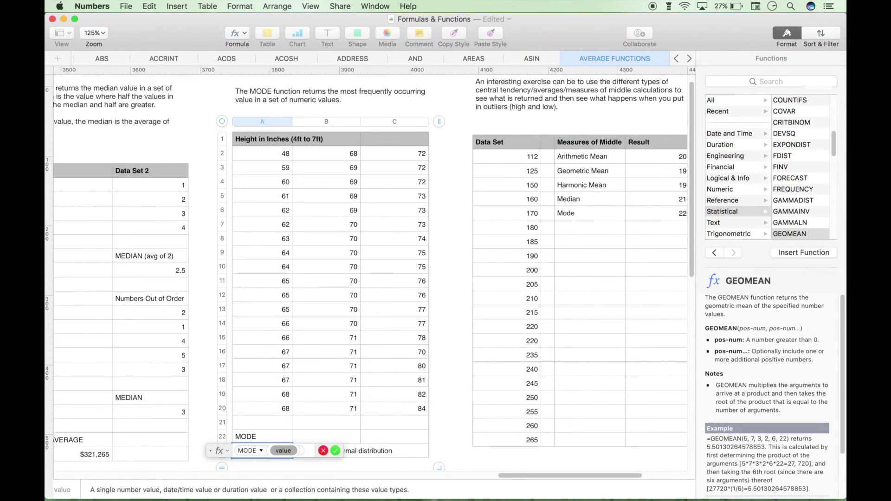
left_click(266, 154)
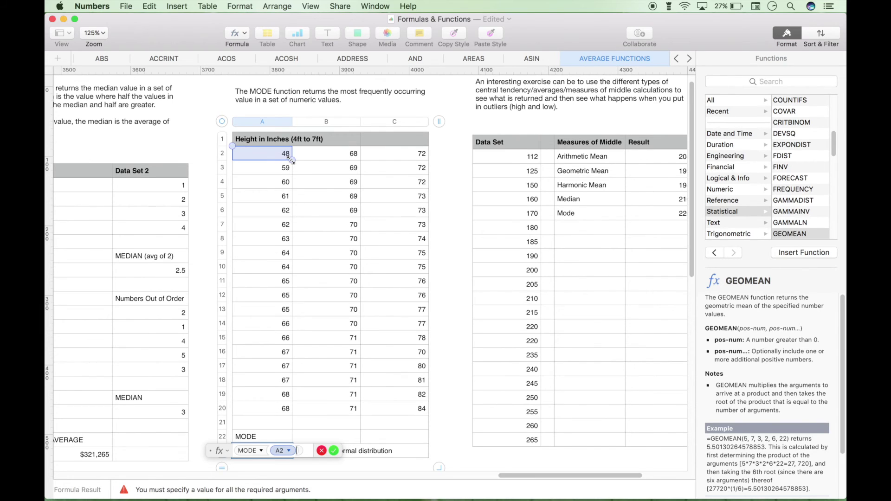
left_click_drag(291, 160, 416, 412)
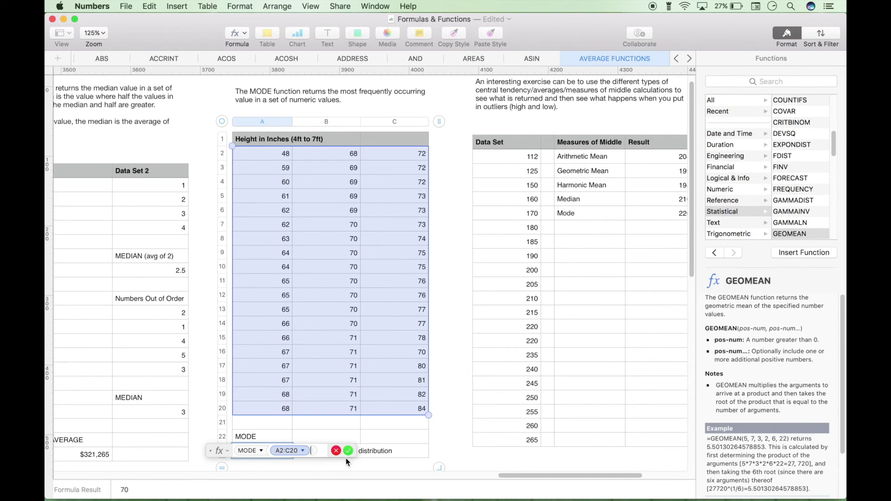
left_click(349, 451)
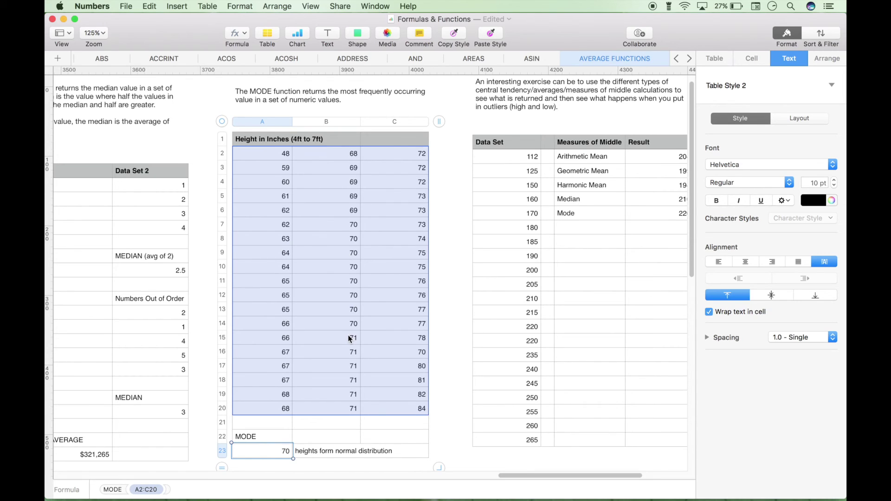
left_click(435, 353)
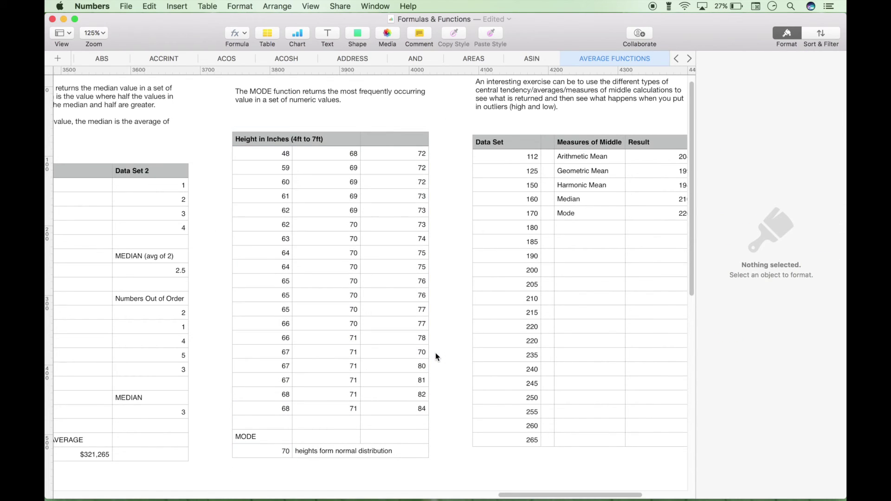
- Examine the spread of heights and the MODE result in A23 against the normal distribution curve below the table
left_click(271, 271)
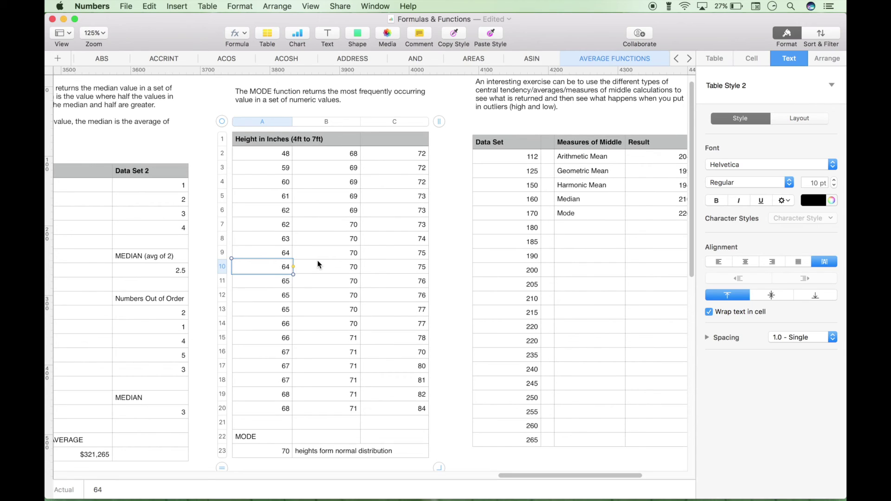
scroll(318, 265, "down", 3)
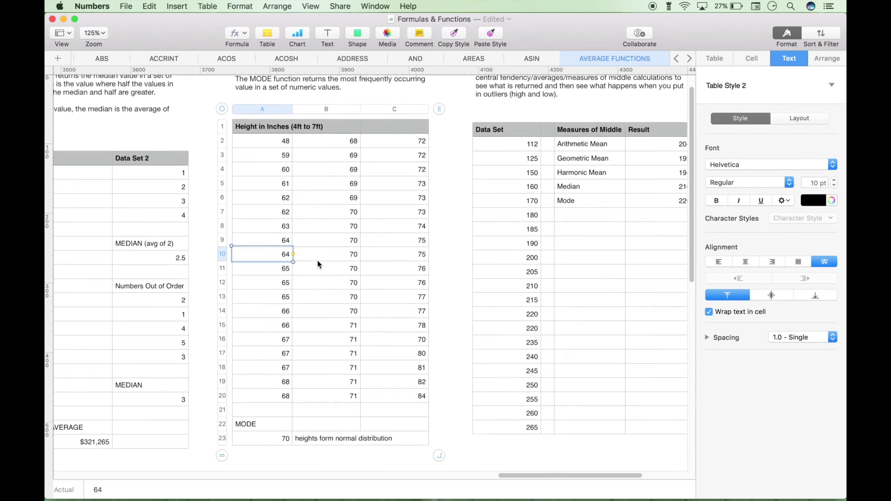
scroll(318, 265, "down", 5)
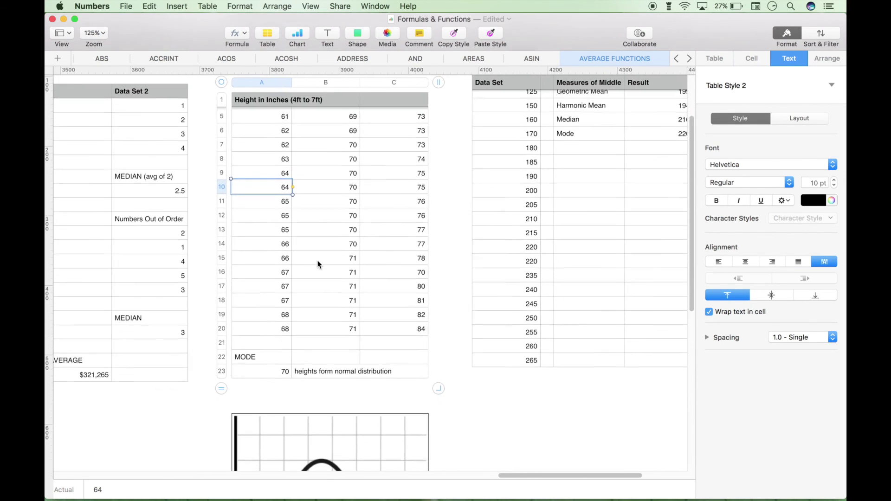
scroll(319, 265, "down", 3)
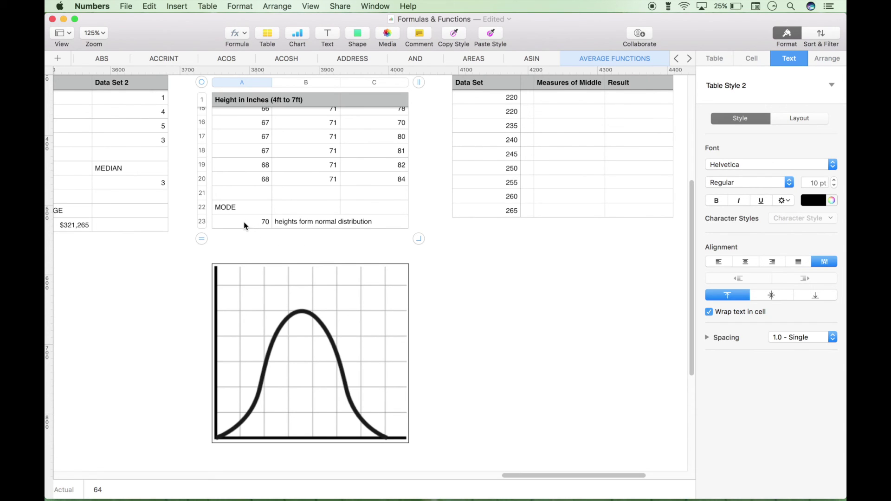
scroll(246, 226, "up", 4)
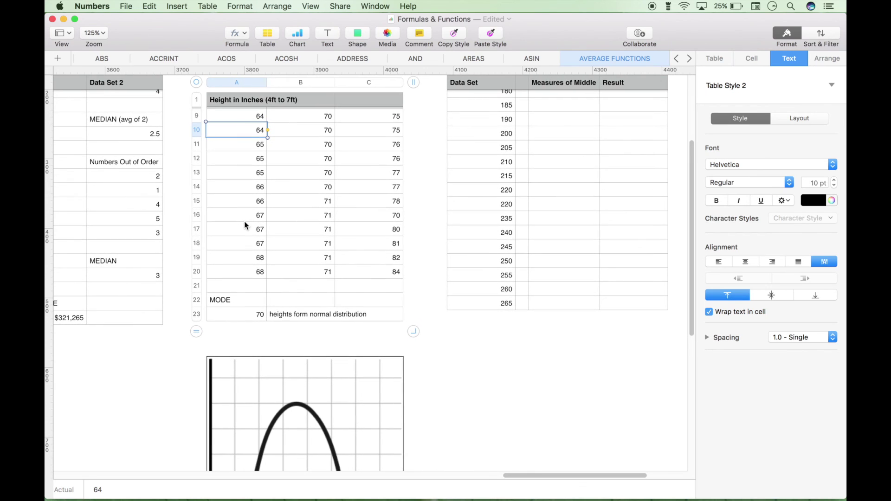
left_click(240, 318)
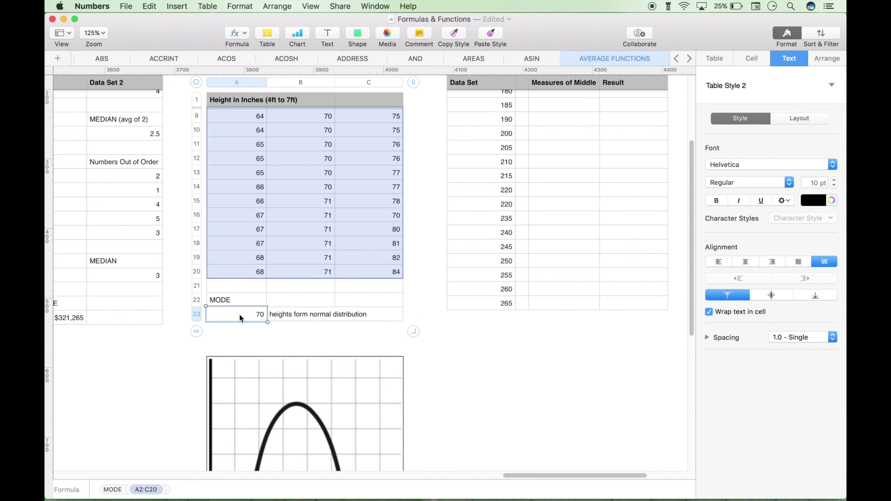
scroll(246, 320, "down", 3)
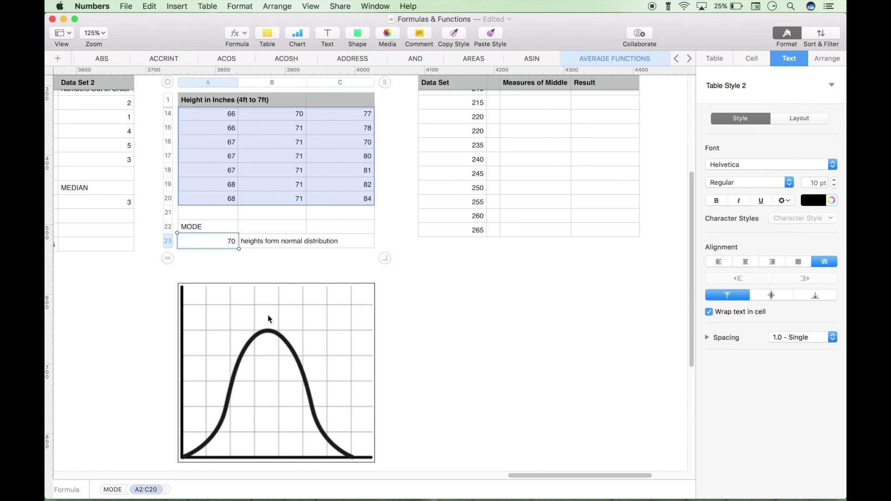
scroll(269, 315, "up", 10)
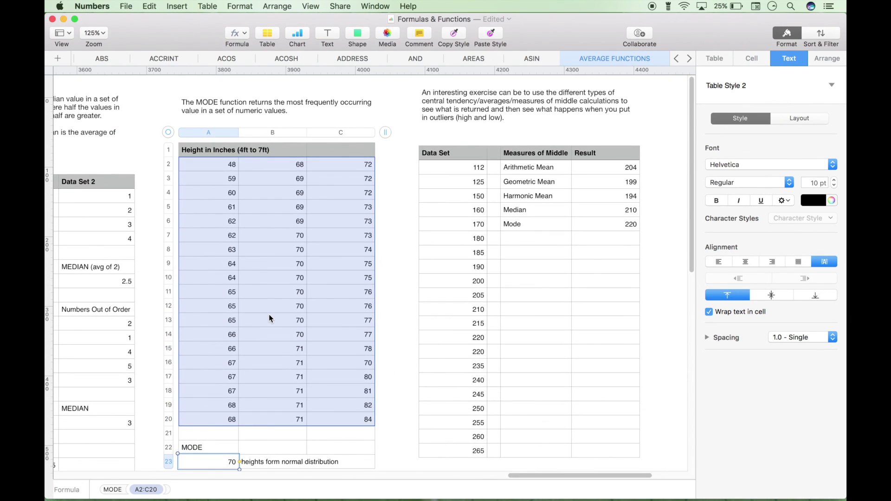
left_click(263, 214)
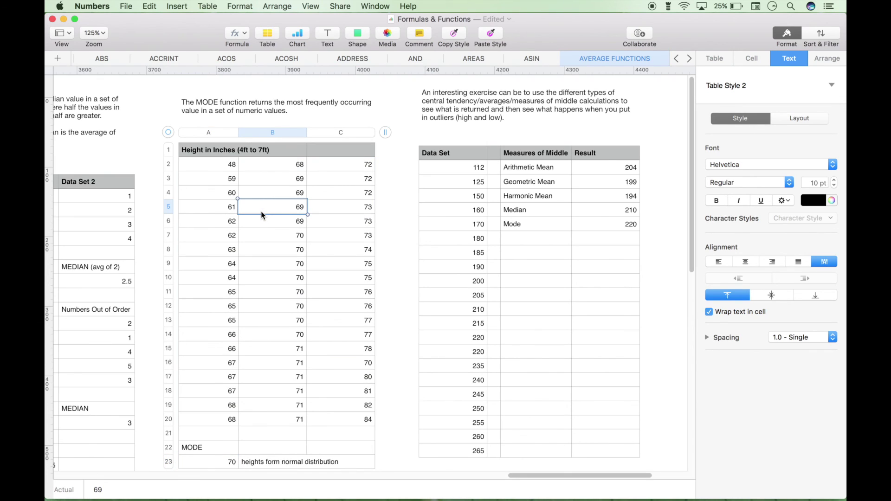
scroll(261, 211, "down", 3)
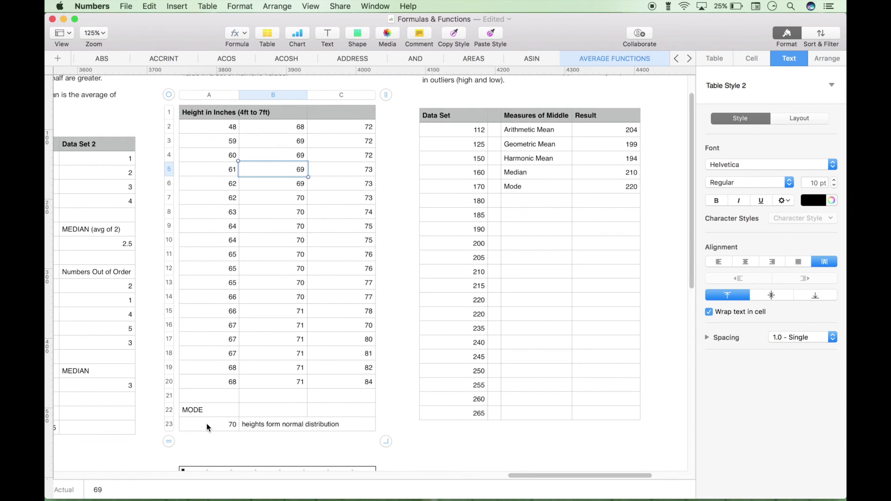
scroll(250, 364, "down", 10)
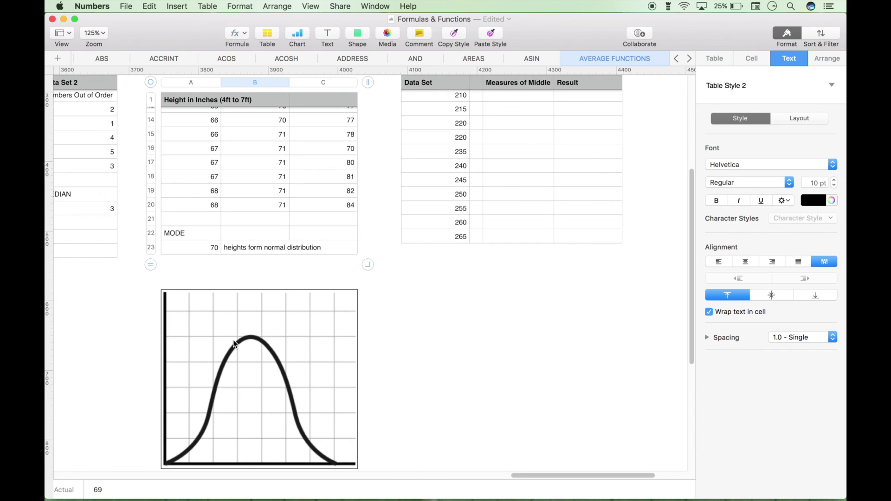
left_click(194, 253)
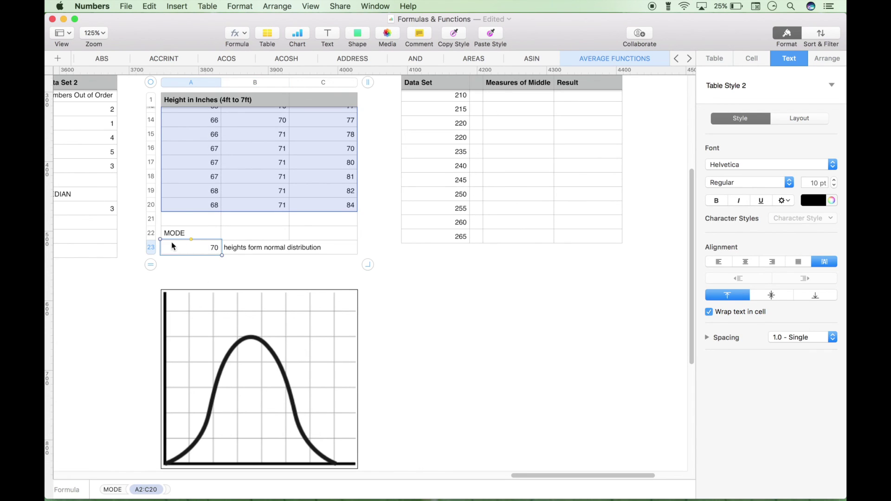